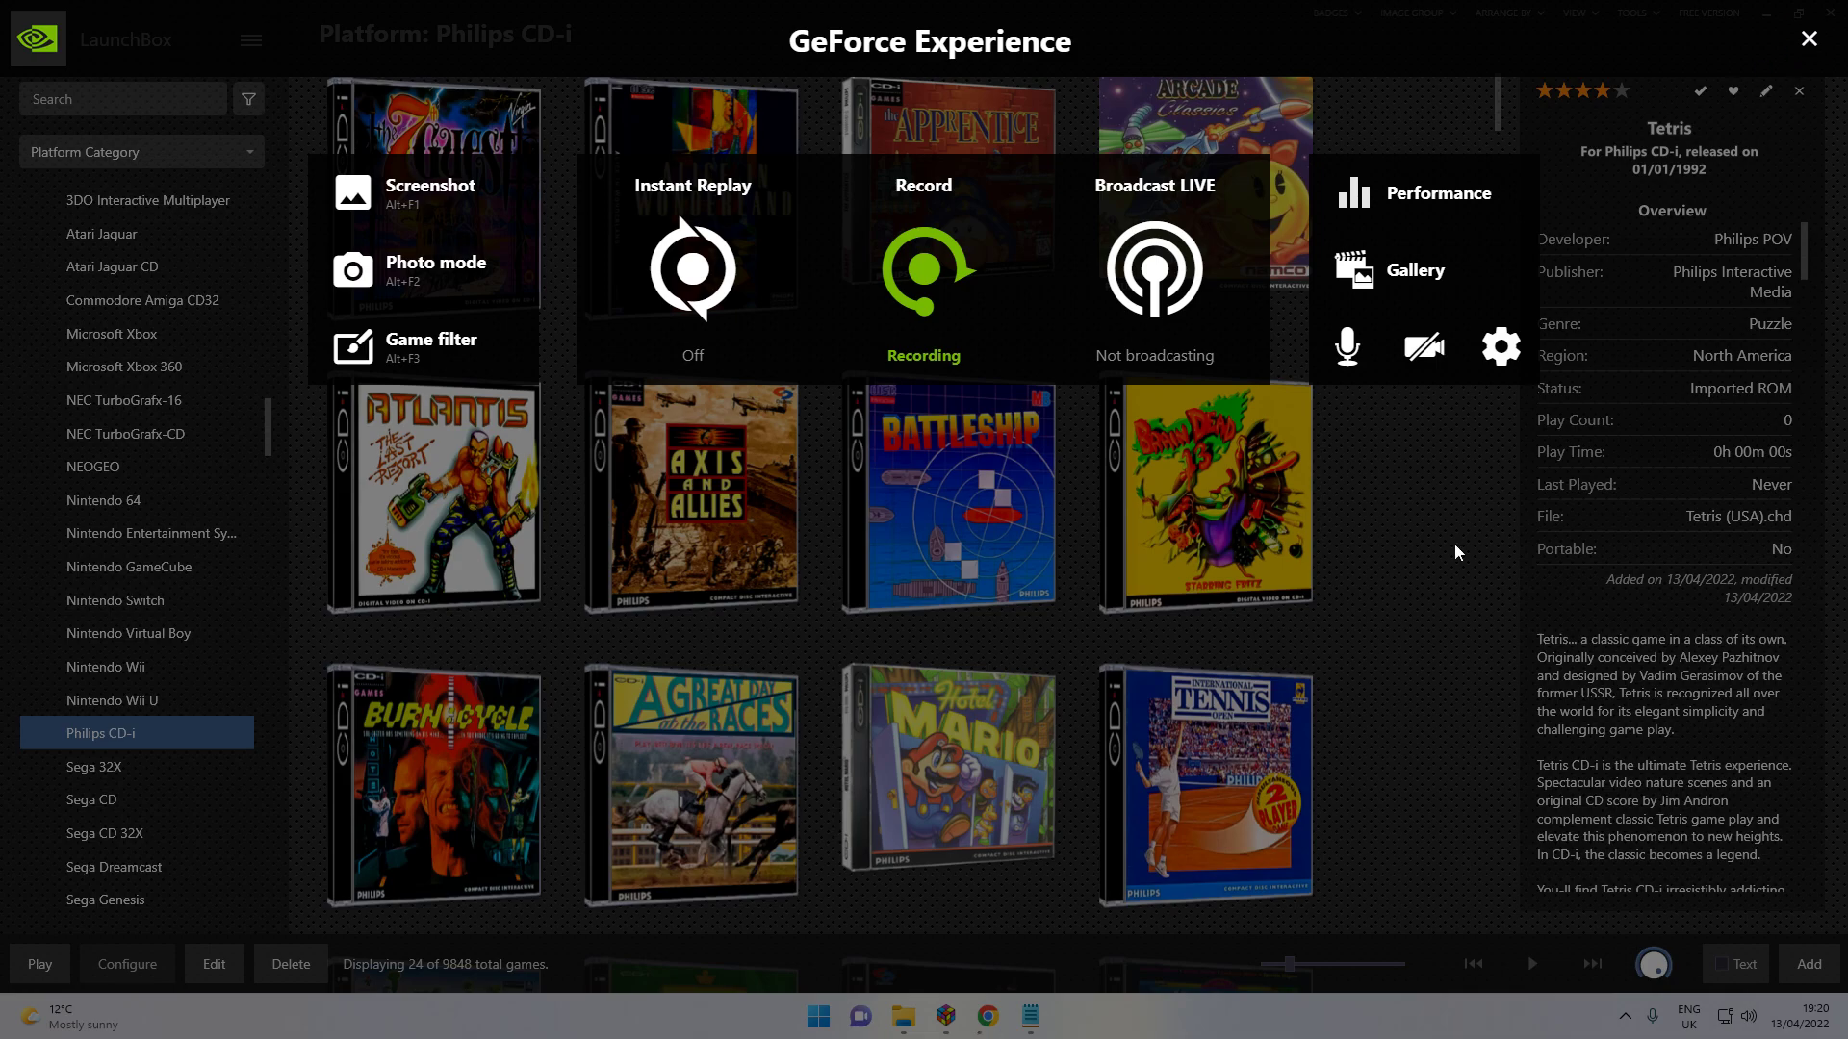
Step: Switch to Chrome and examine the download links in the description of the YouTube video on adding Philips CD-i to LaunchBox
left_click(1809, 39)
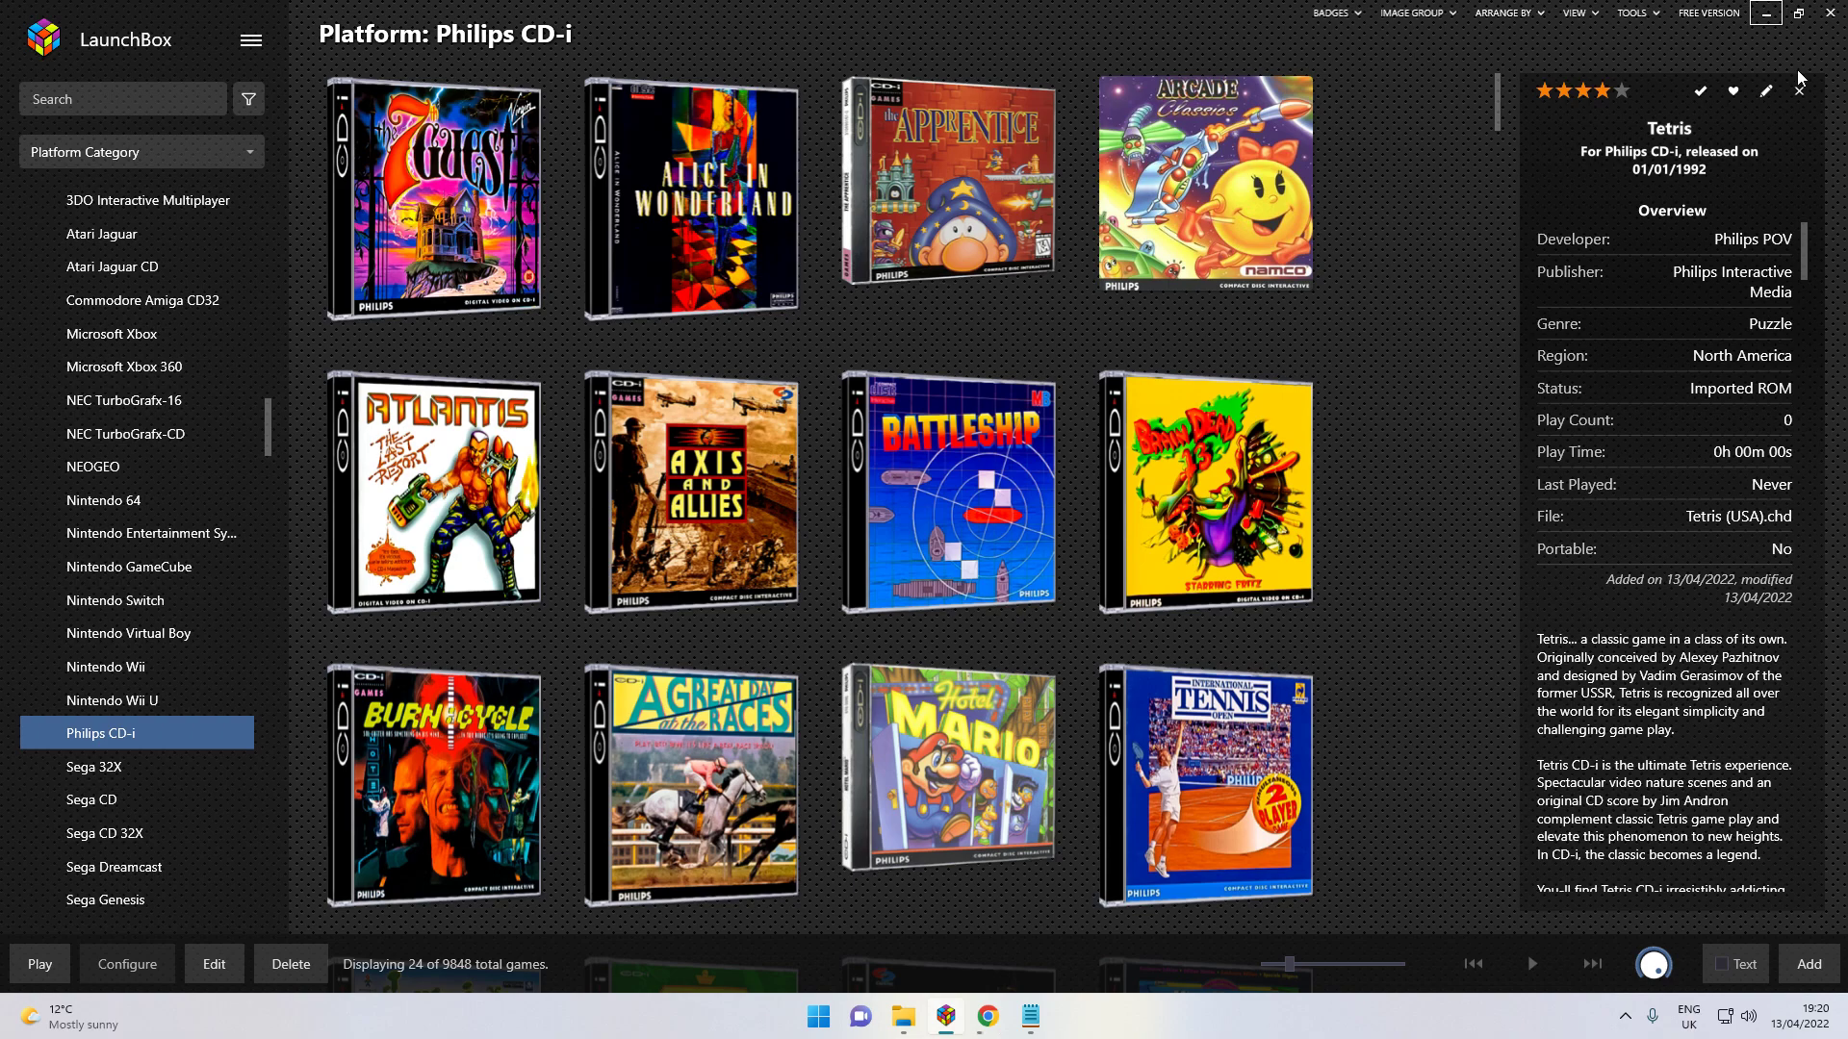
left_click(1768, 17)
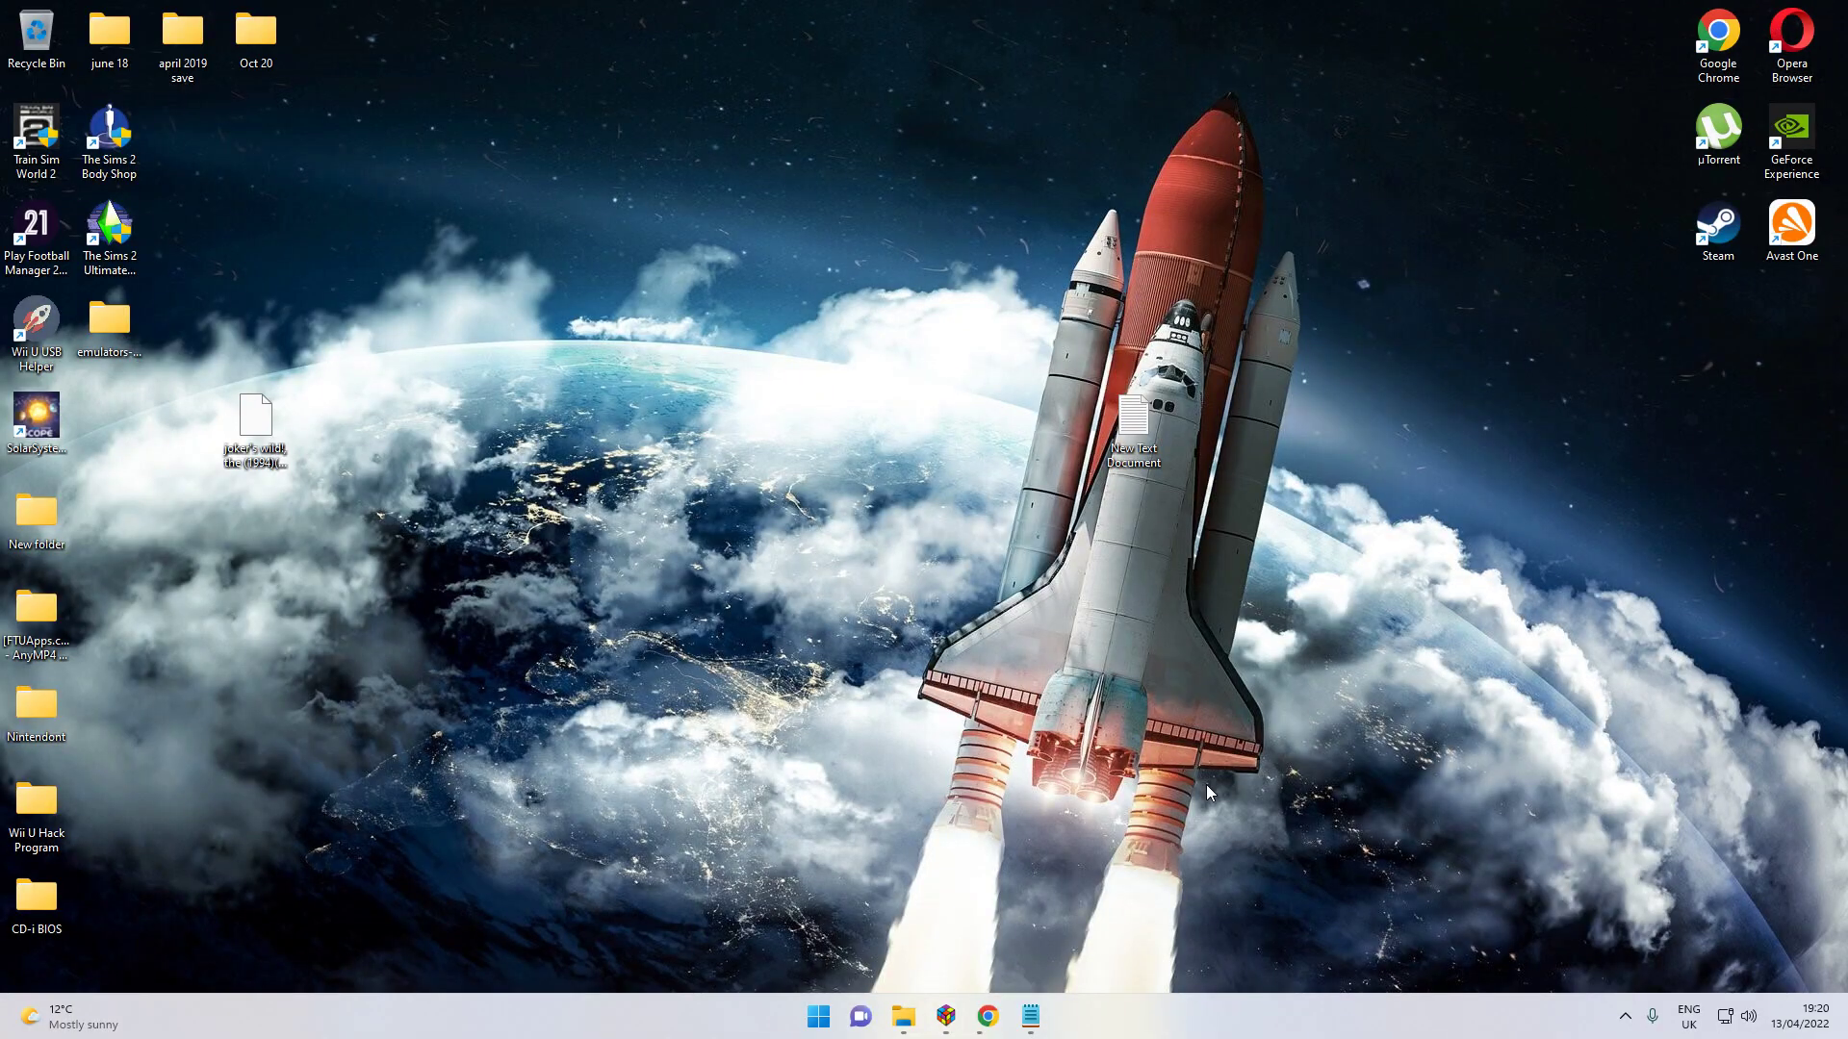
mouse_move(999, 1024)
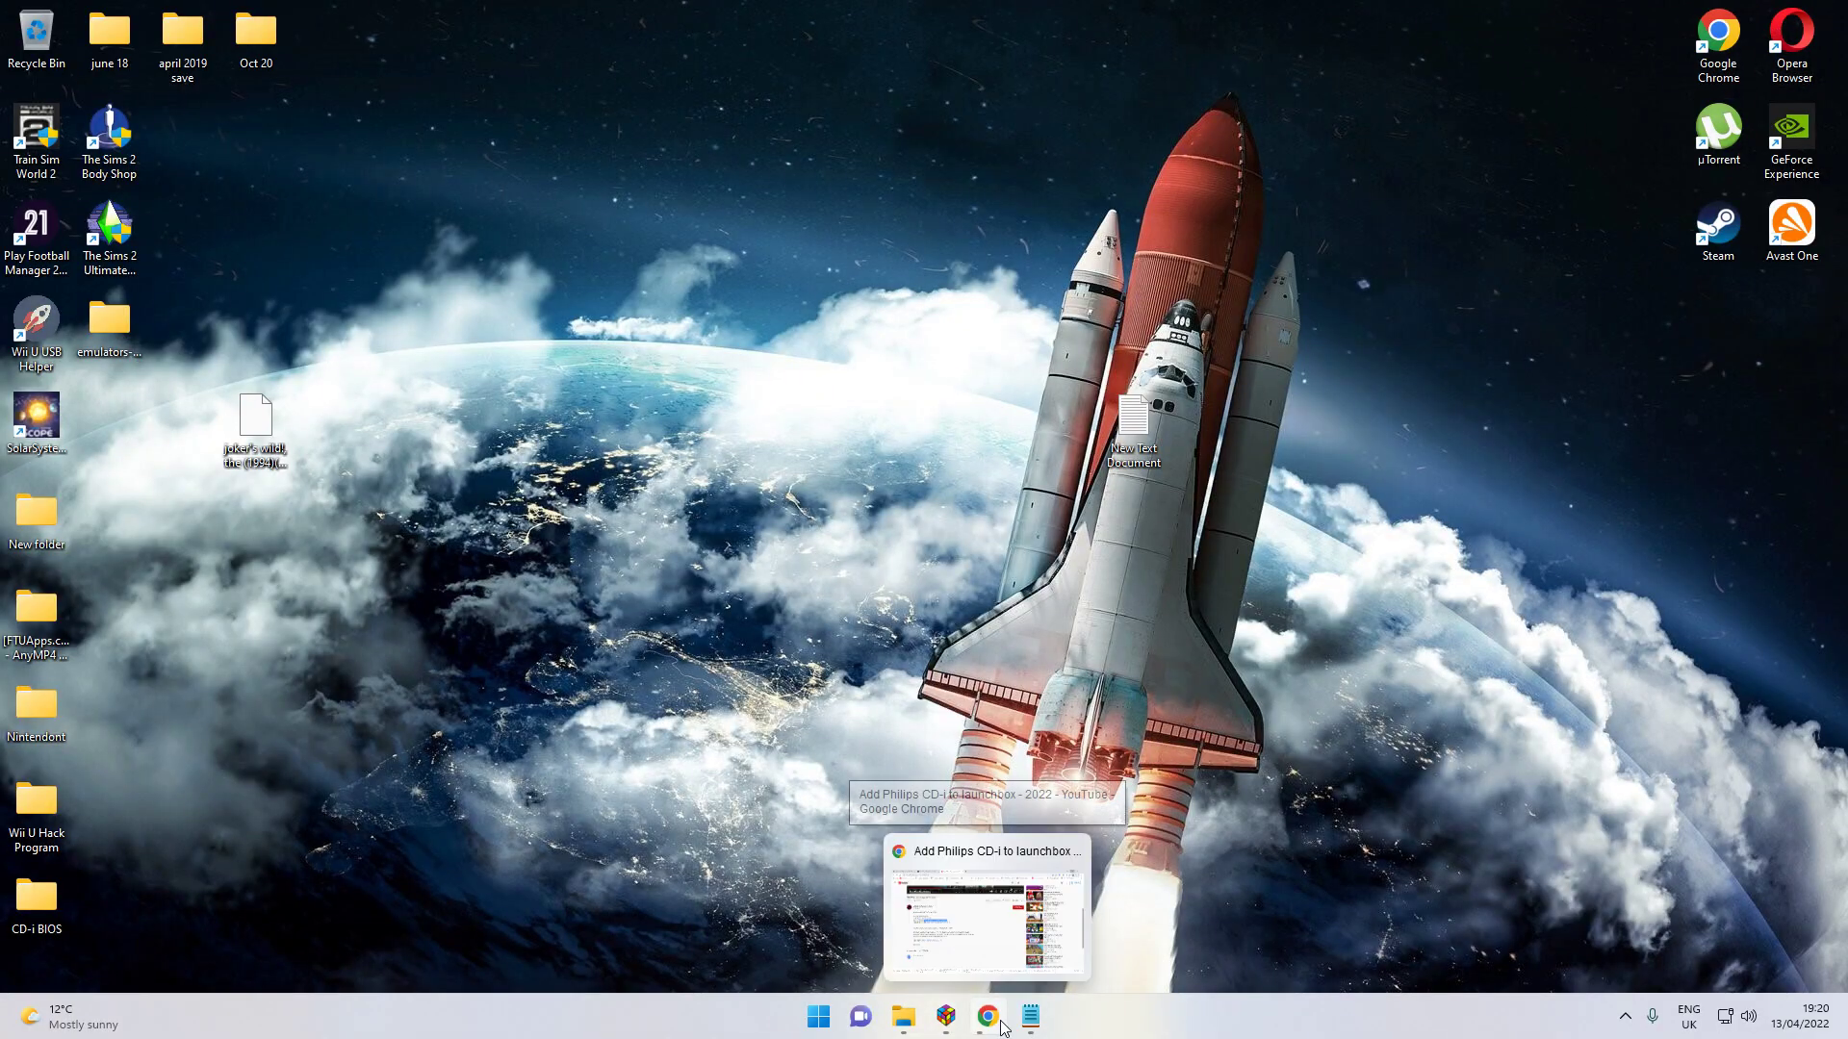
left_click(1038, 934)
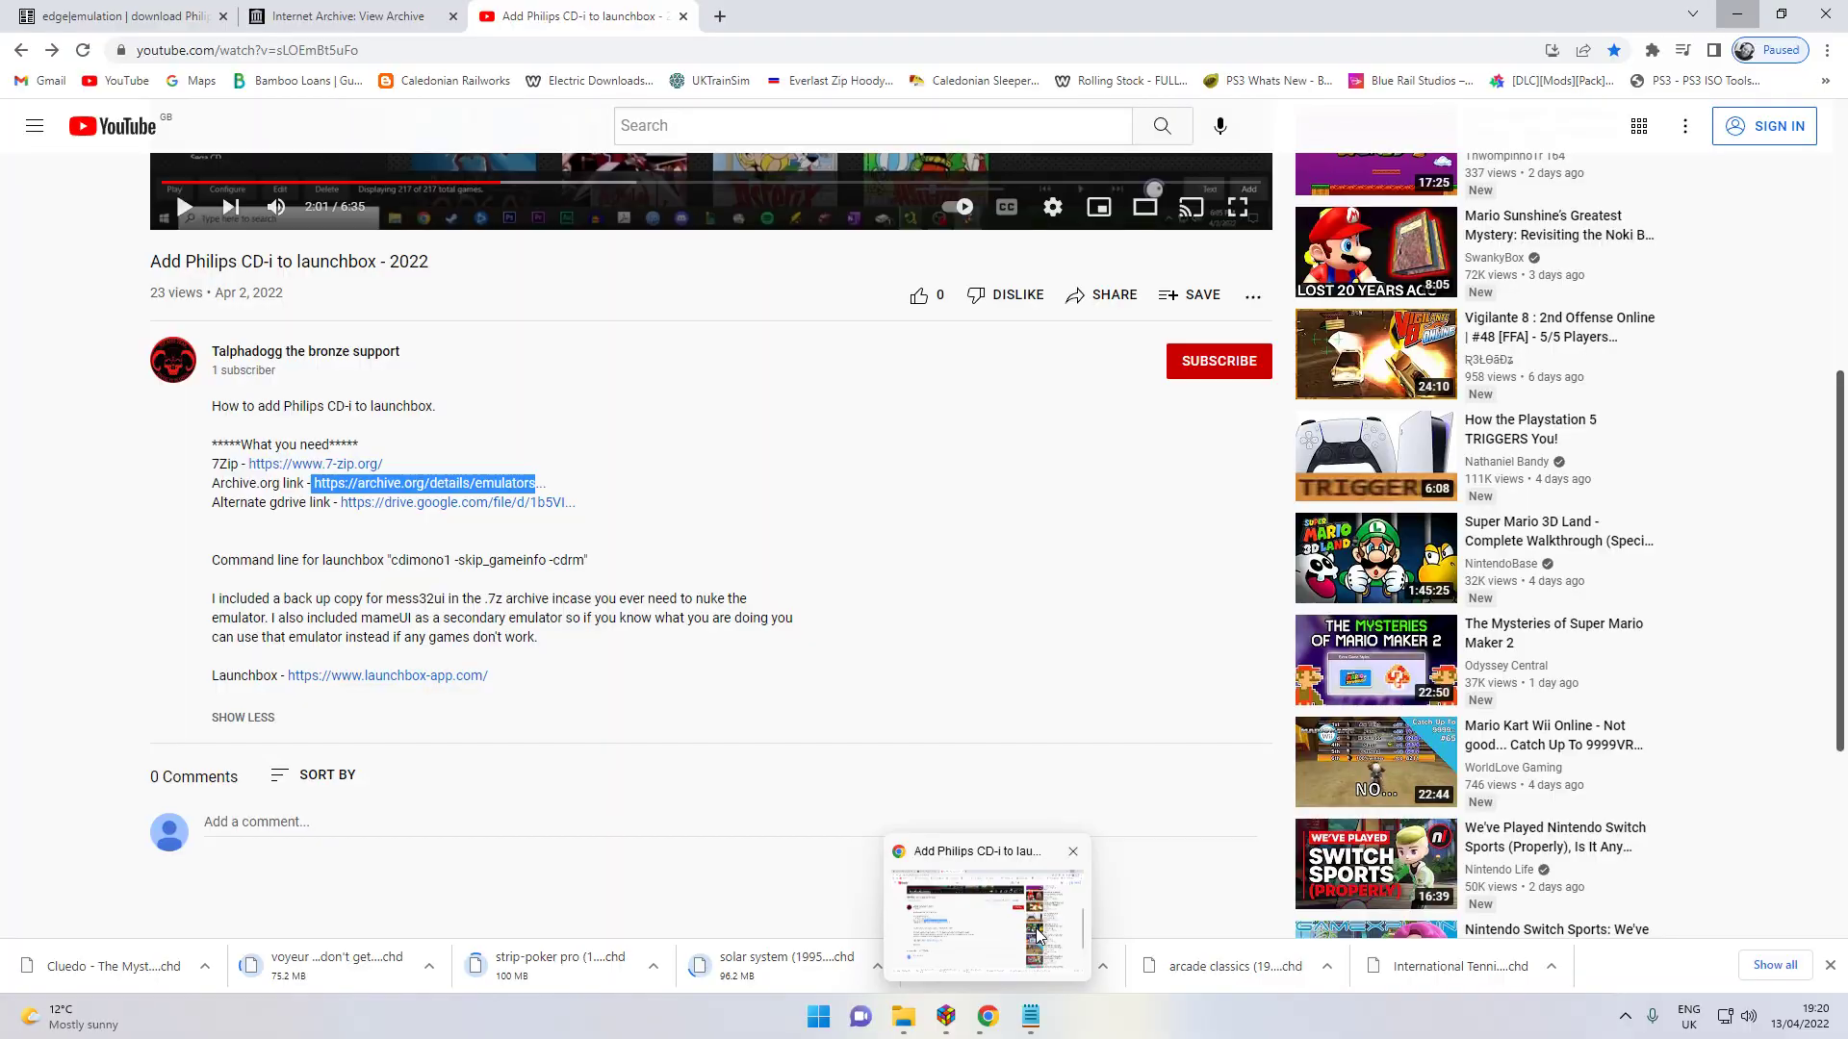
left_click(1001, 915)
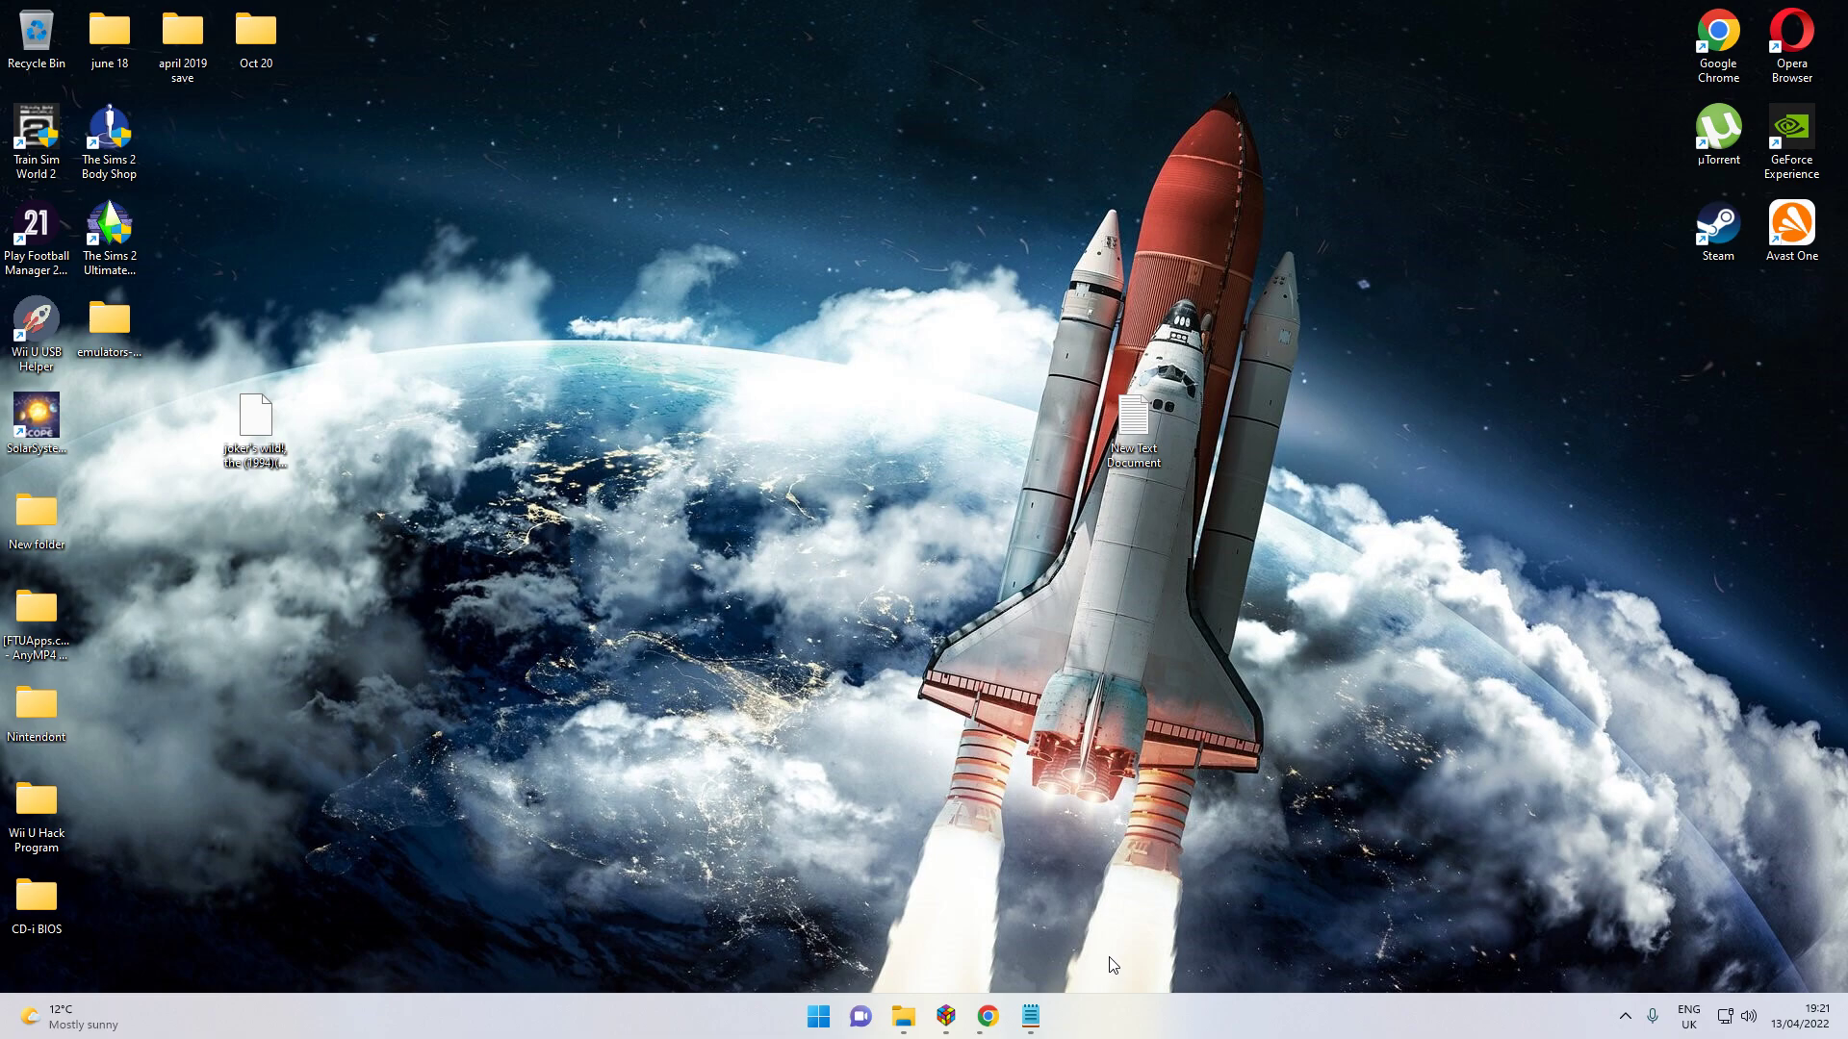
Step: Open the desktop's emulators-bios-games-launch-box-ready folder and locate Mess32ui (Phillip's CD-i) inside Emulators+Bios+Games=LaunchBox Ready\Emulators
double_click(105, 344)
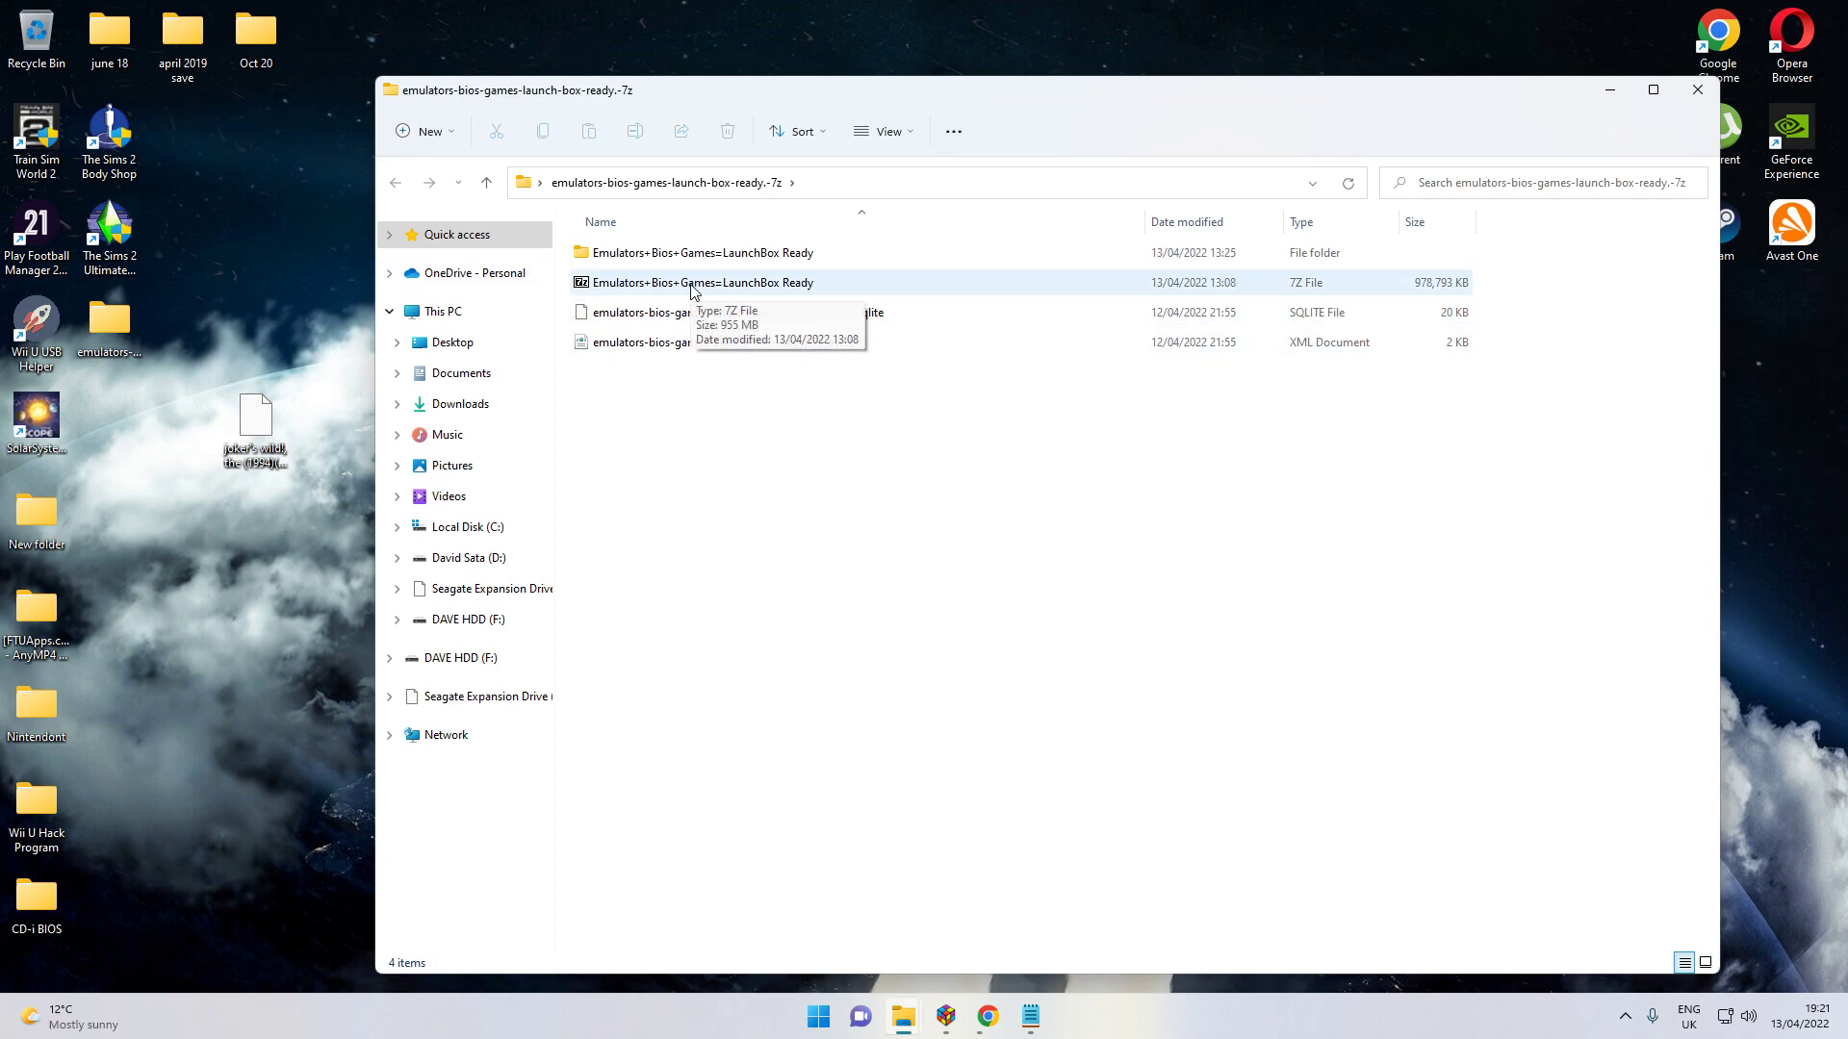
double_click(698, 254)
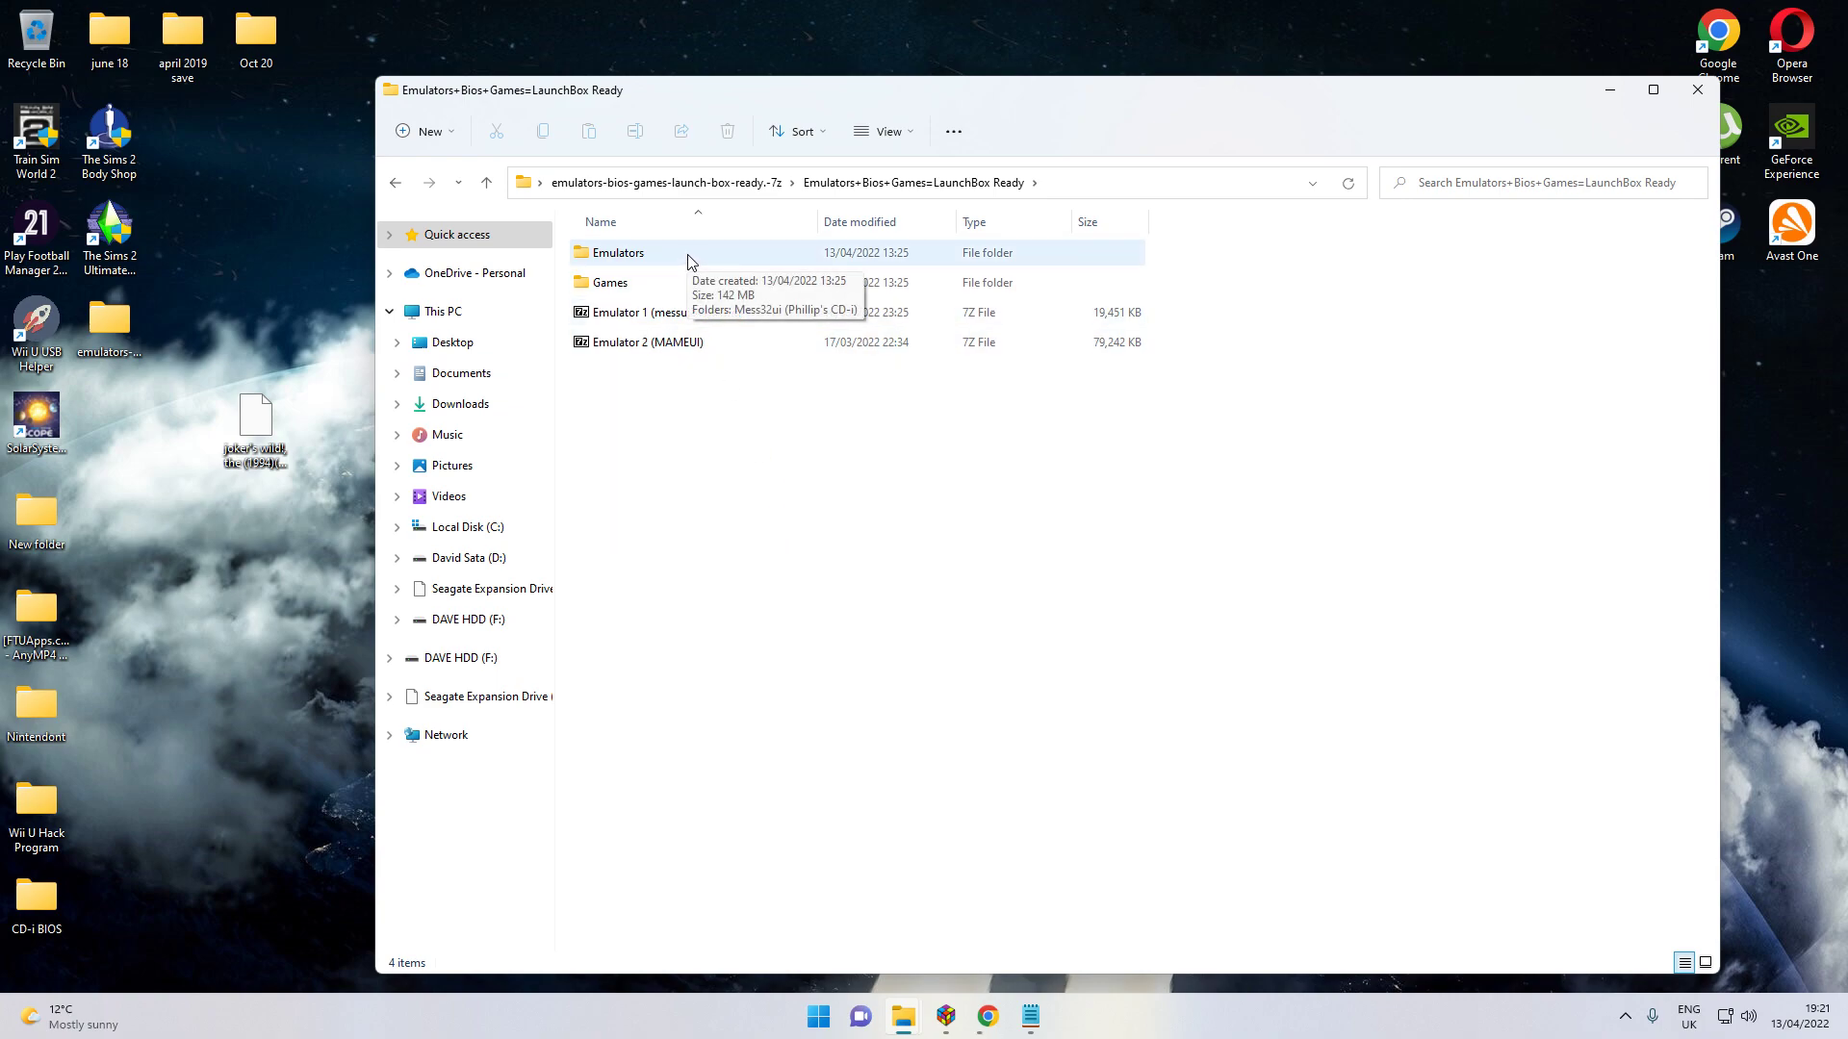
double_click(688, 261)
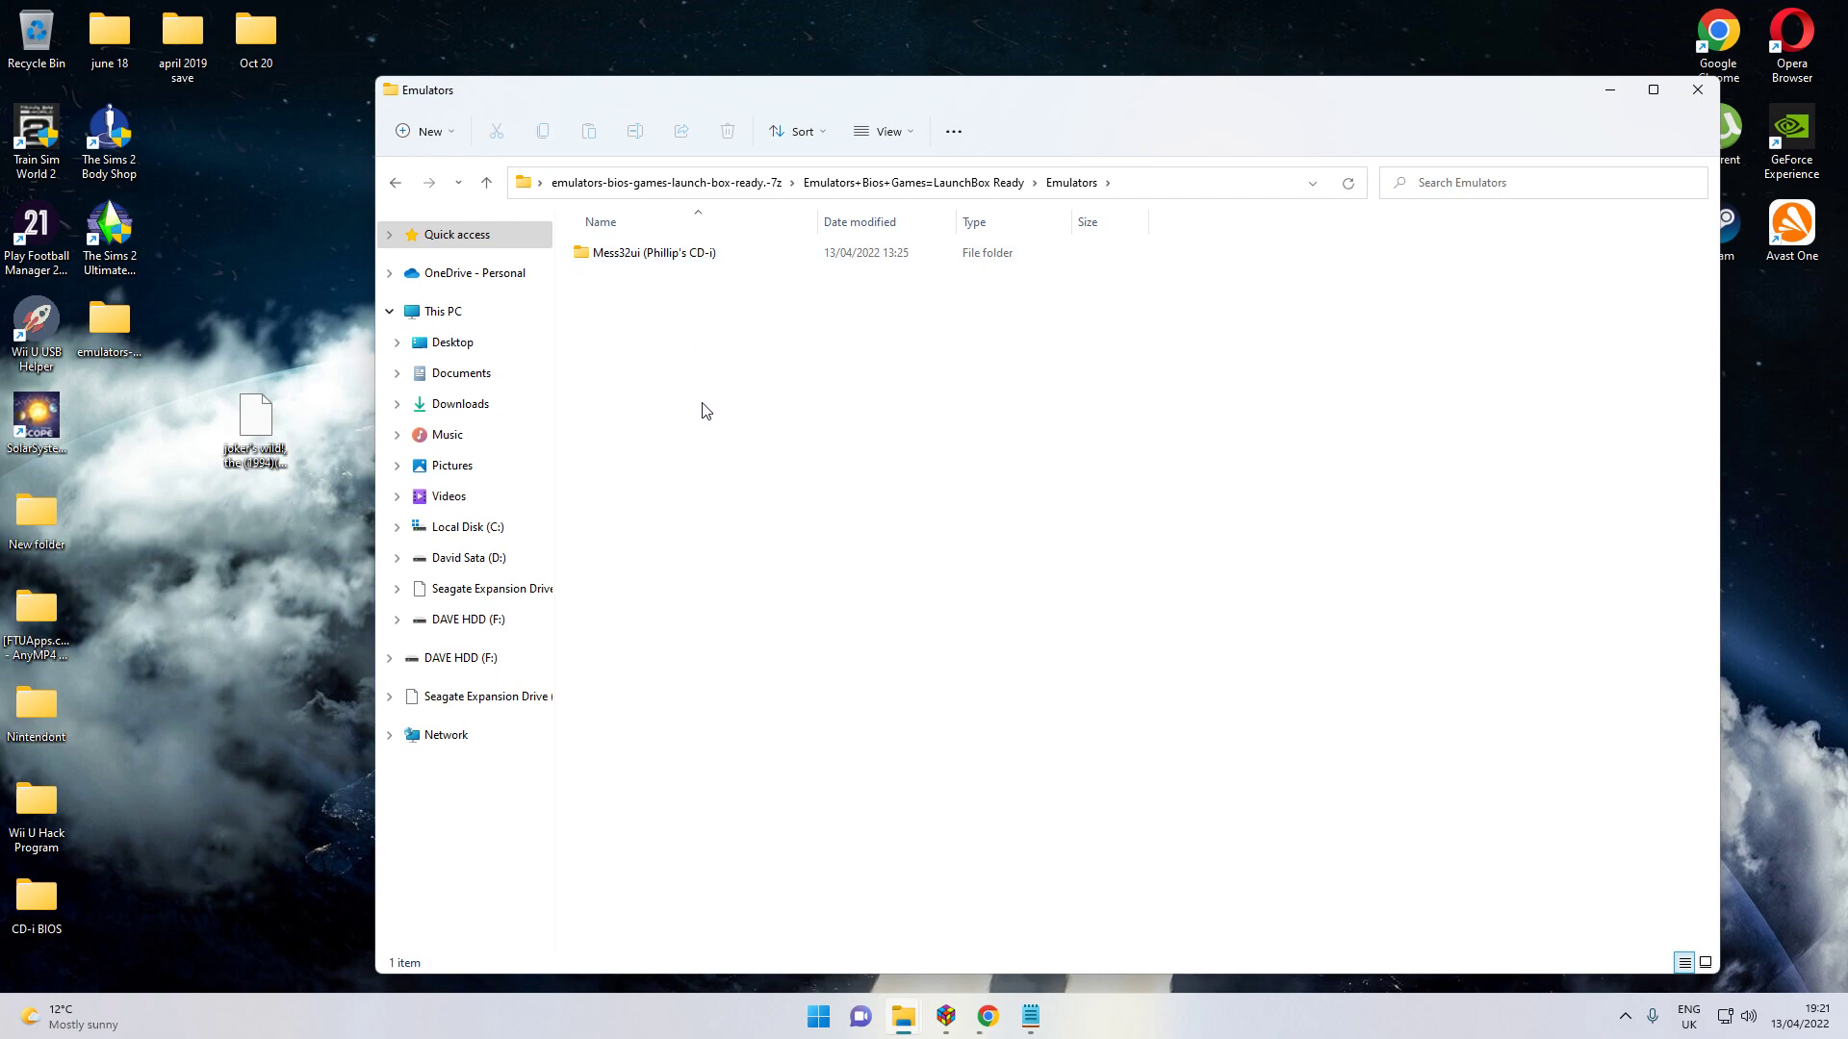
key("alt+Left")
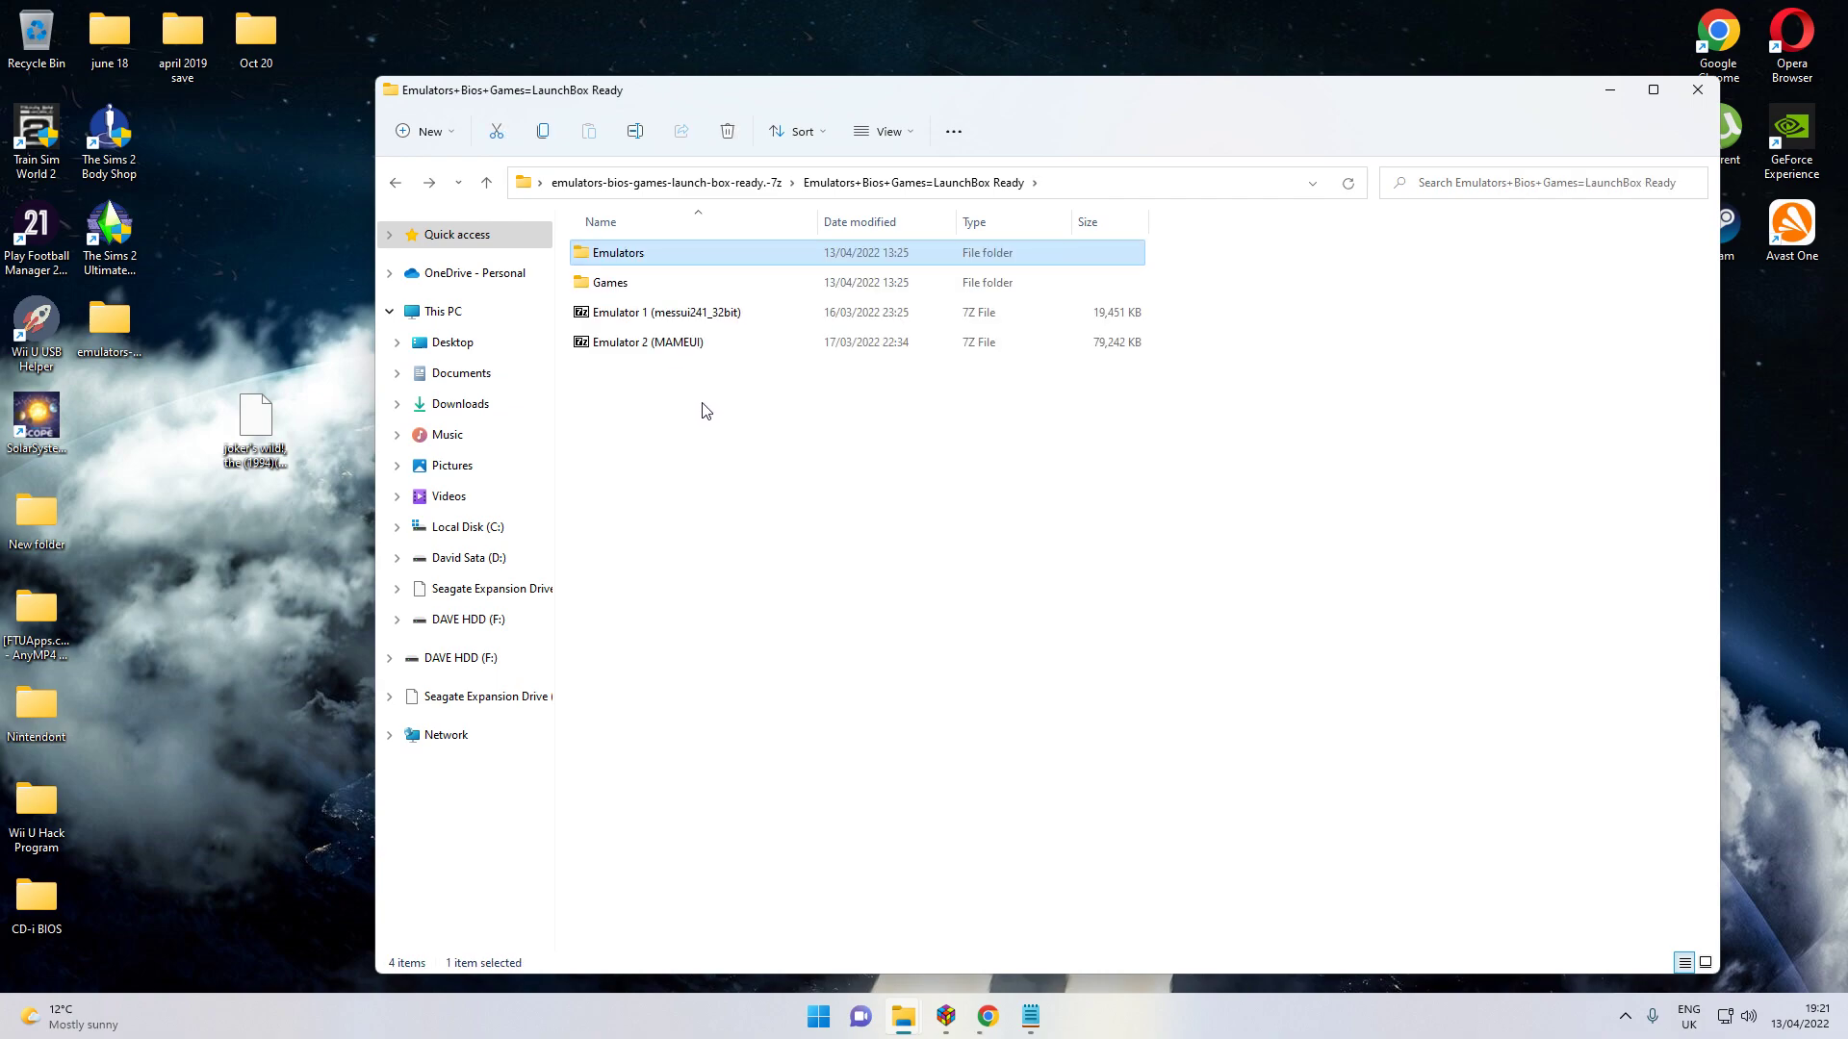
double_click(642, 255)
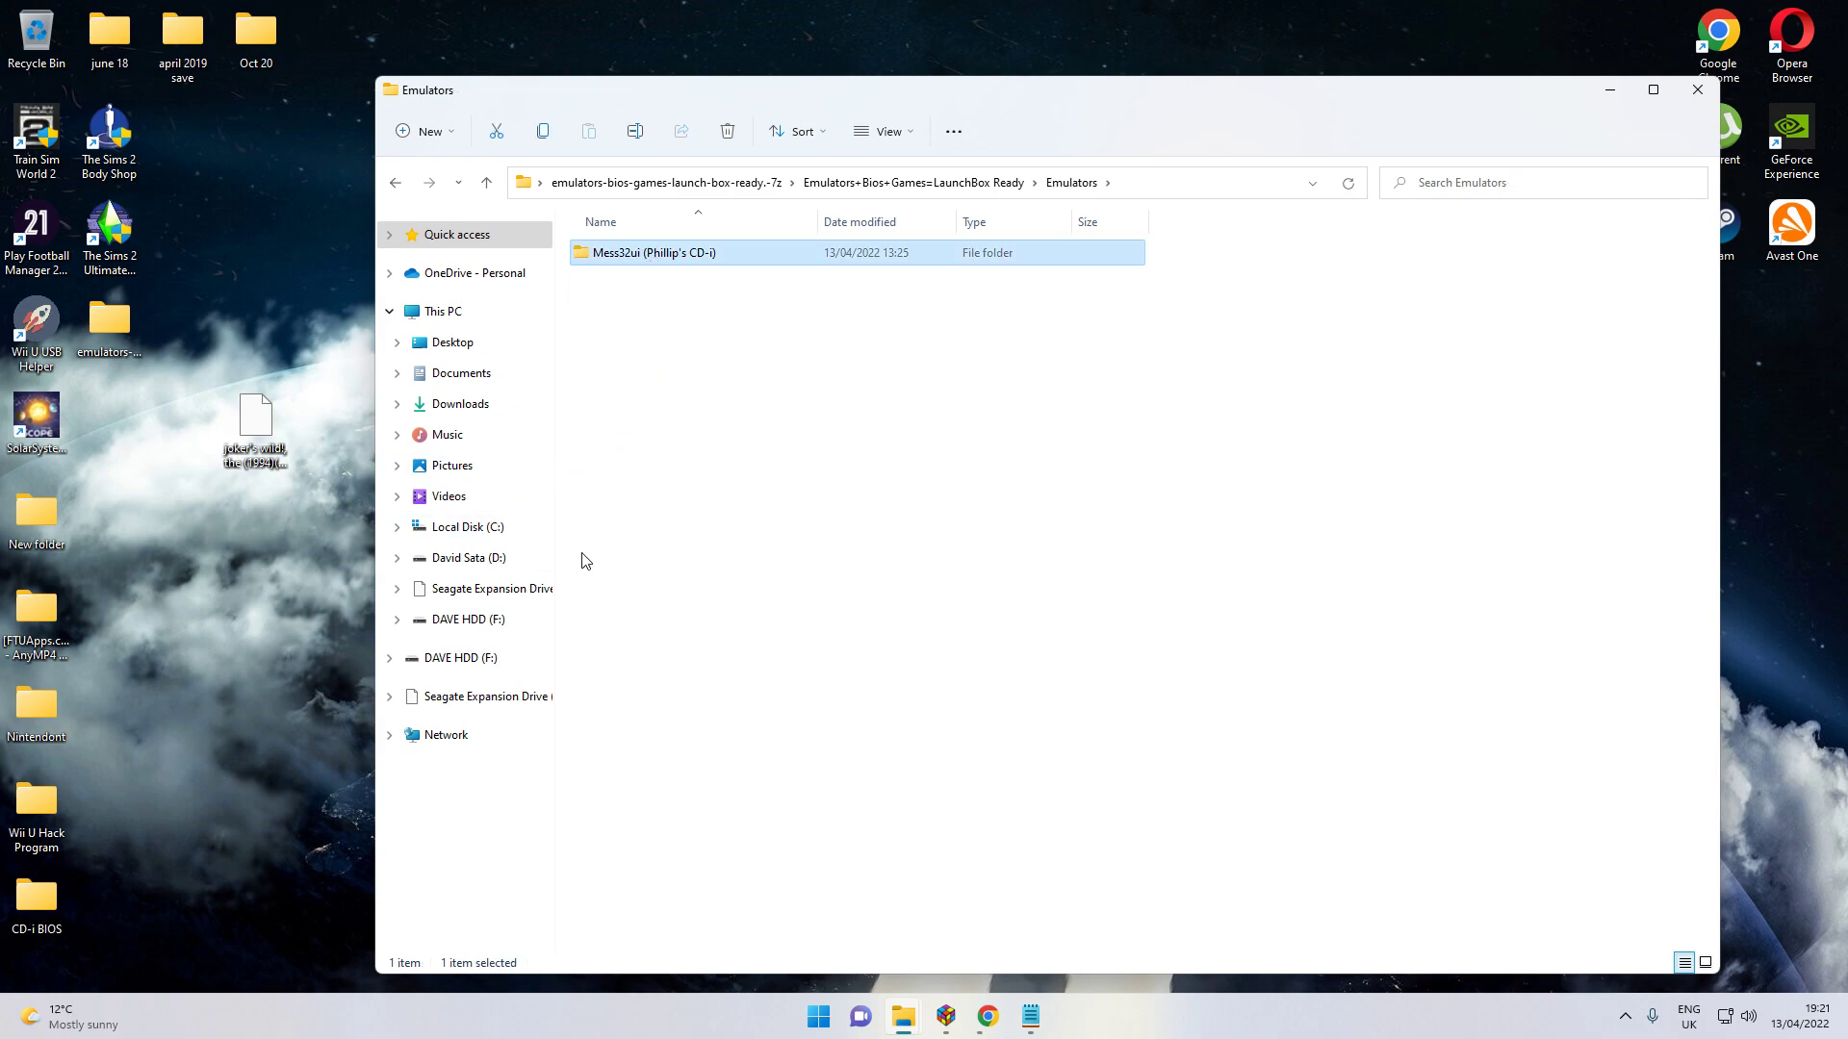
Step: On Seagate Expansion Drive (E:), examine LAUNCHBOX PREMIUM\LaunchBox\Emulators\Mess32ui (Phillip's CD-i) and its roms subfolder
left_click(476, 699)
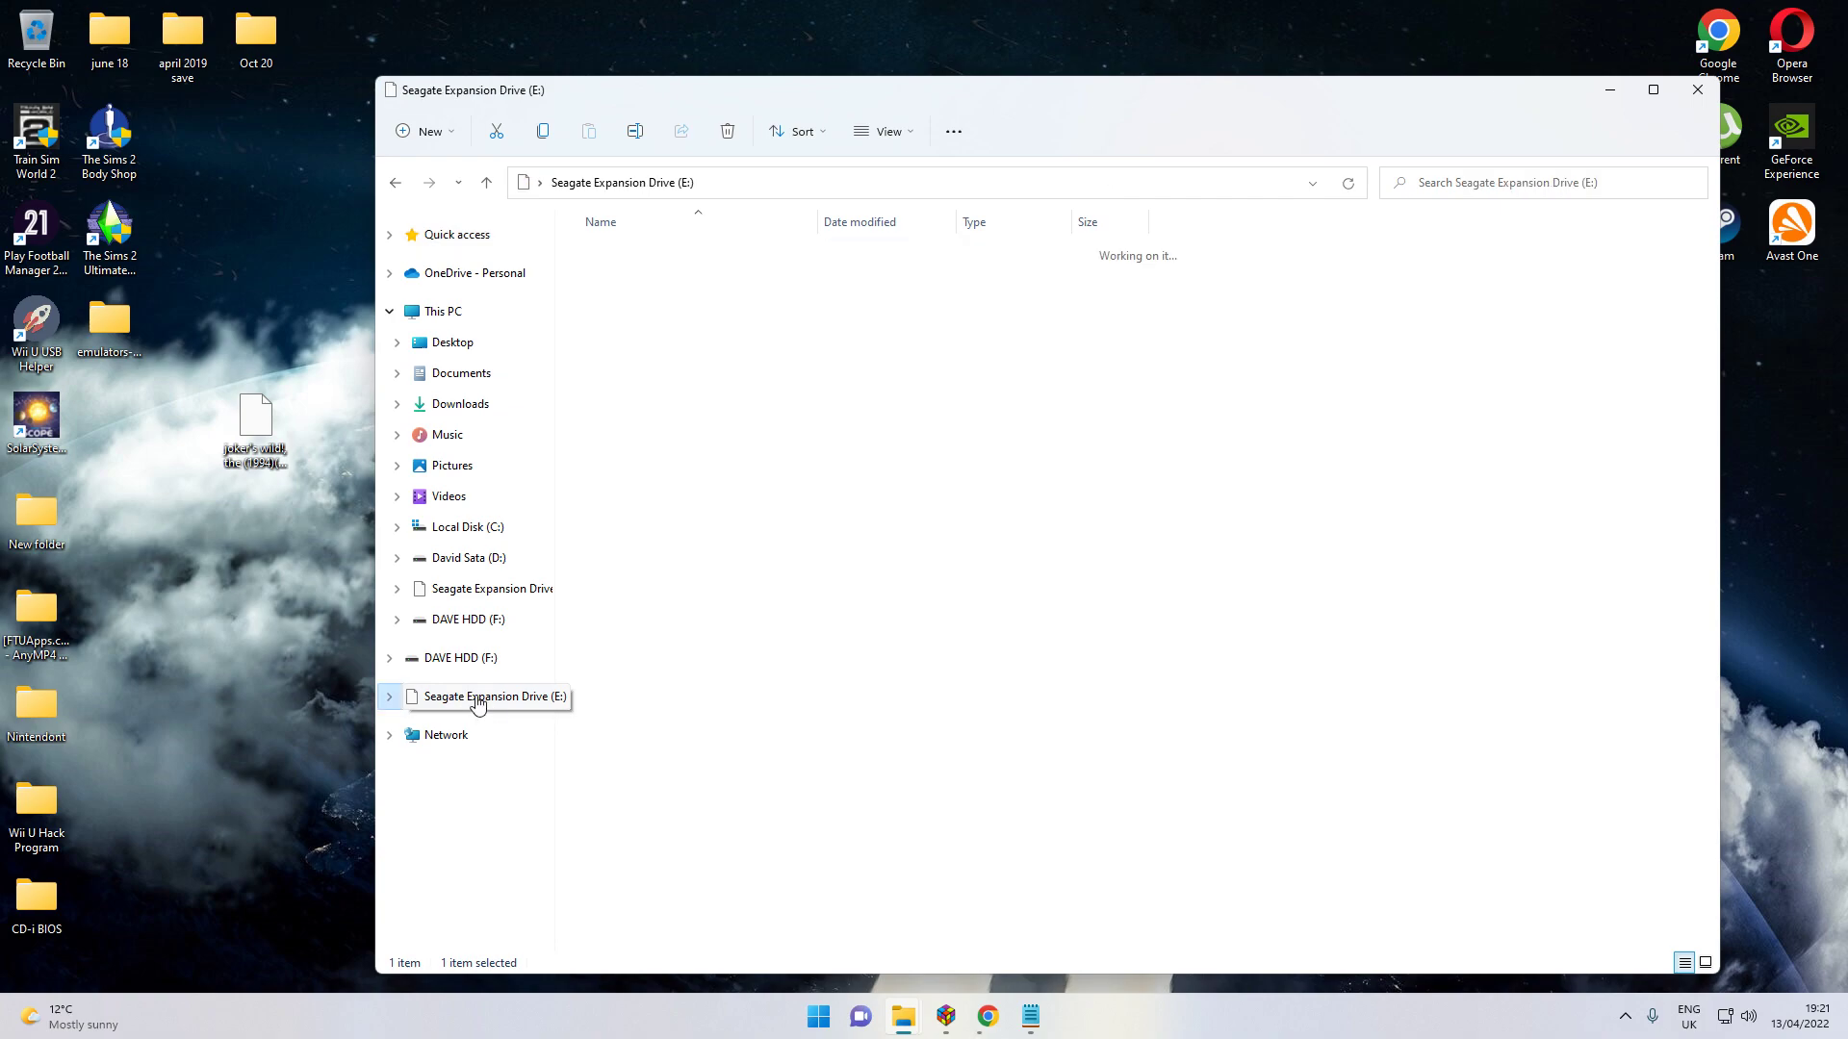
double_click(639, 282)
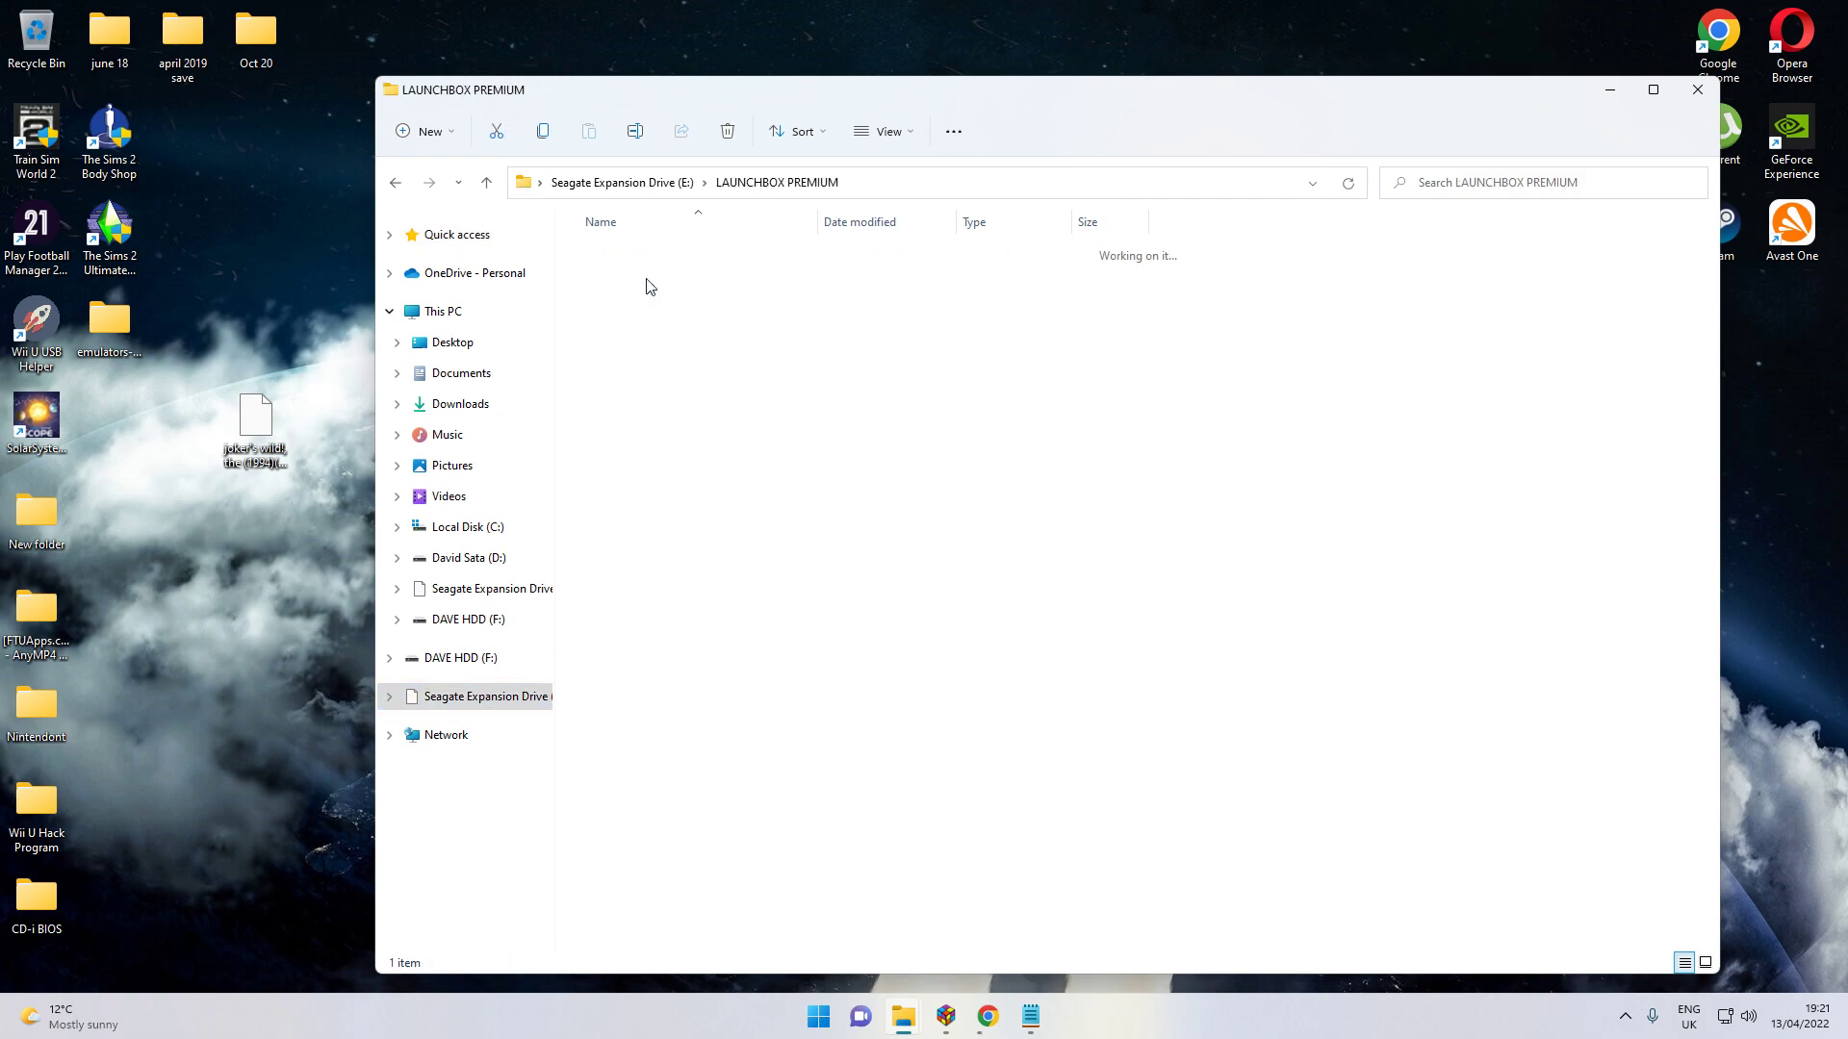
double_click(635, 263)
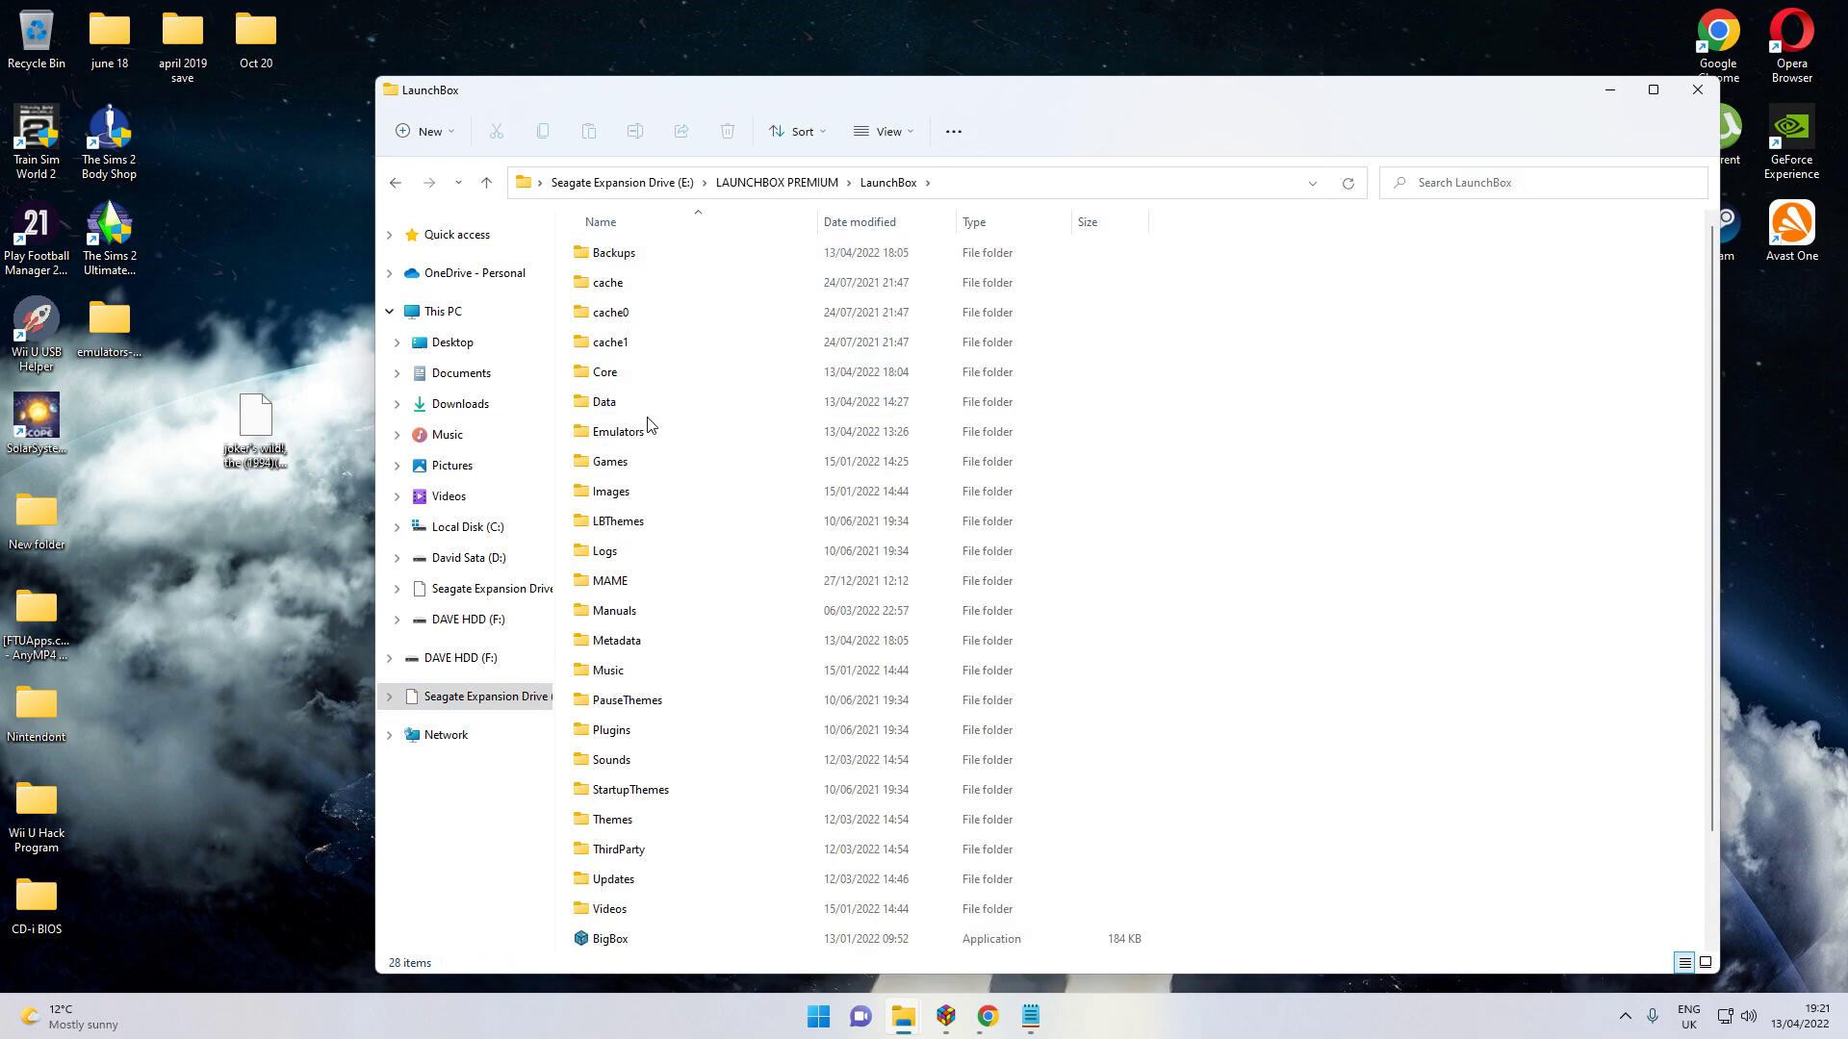
double_click(639, 429)
scroll(712, 539, "down", 2)
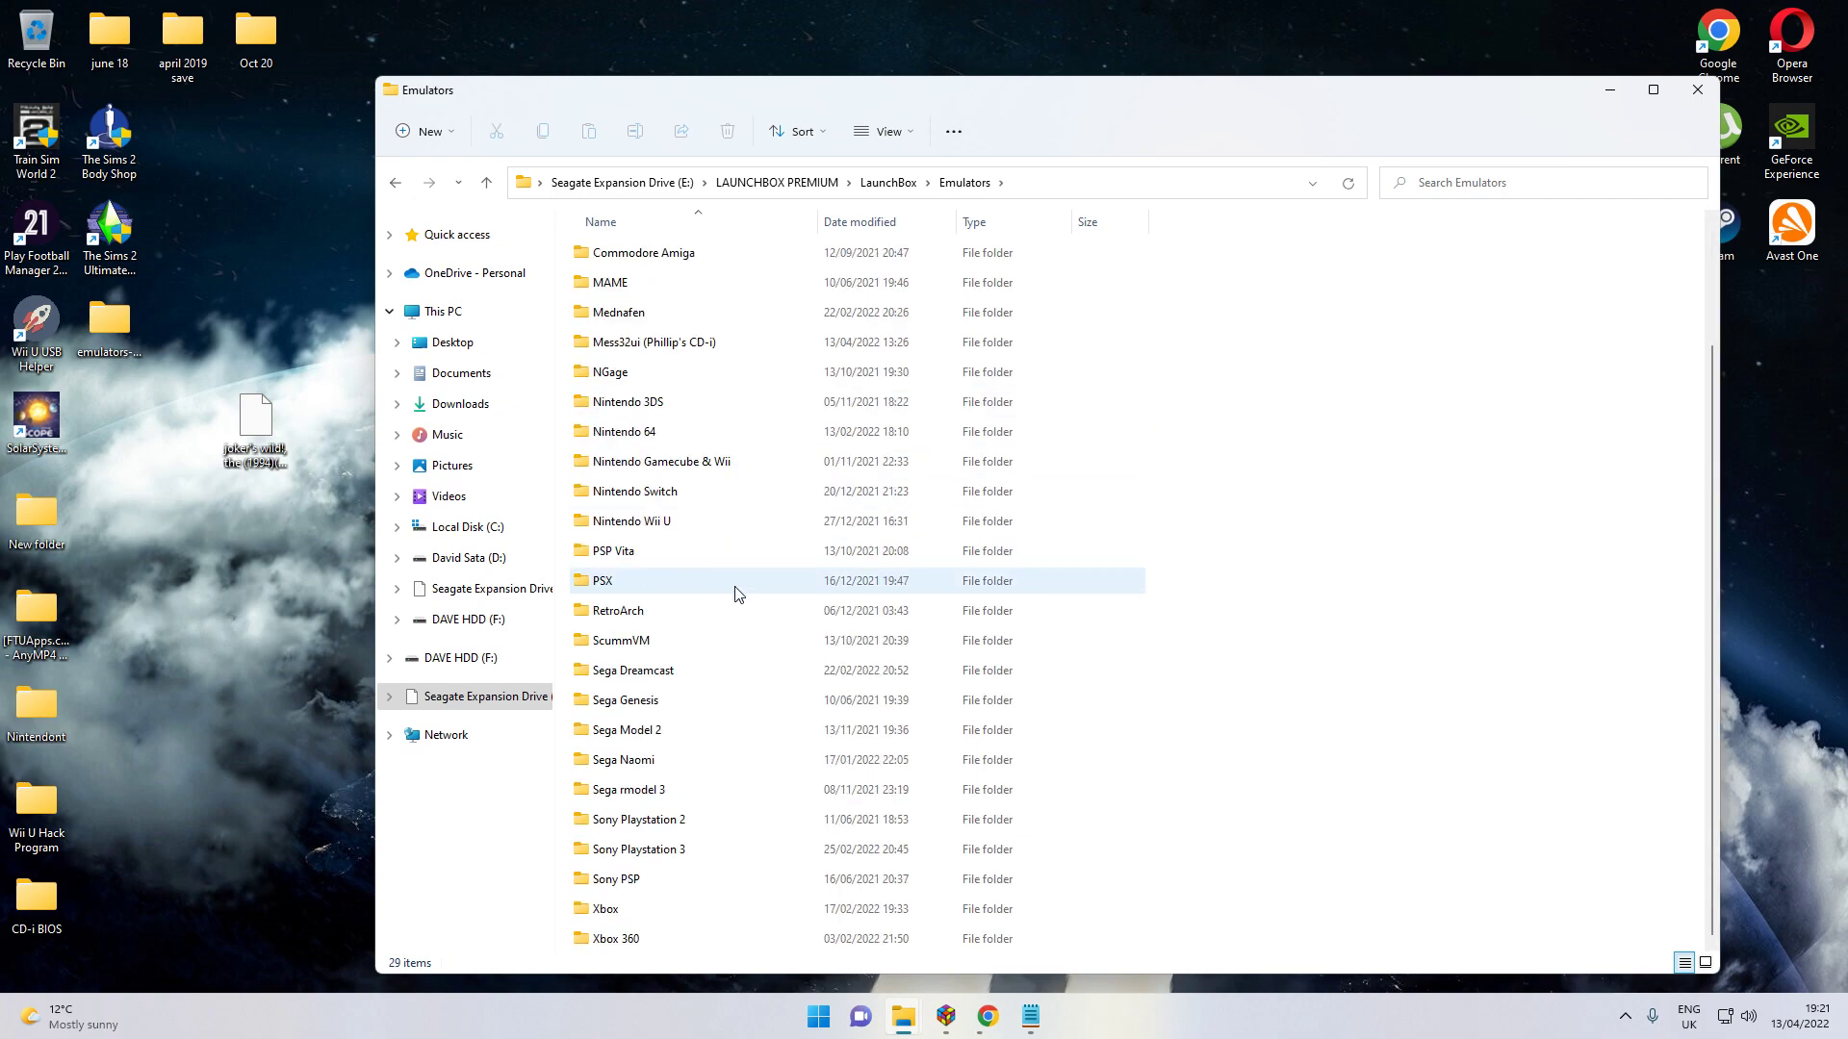
double_click(653, 346)
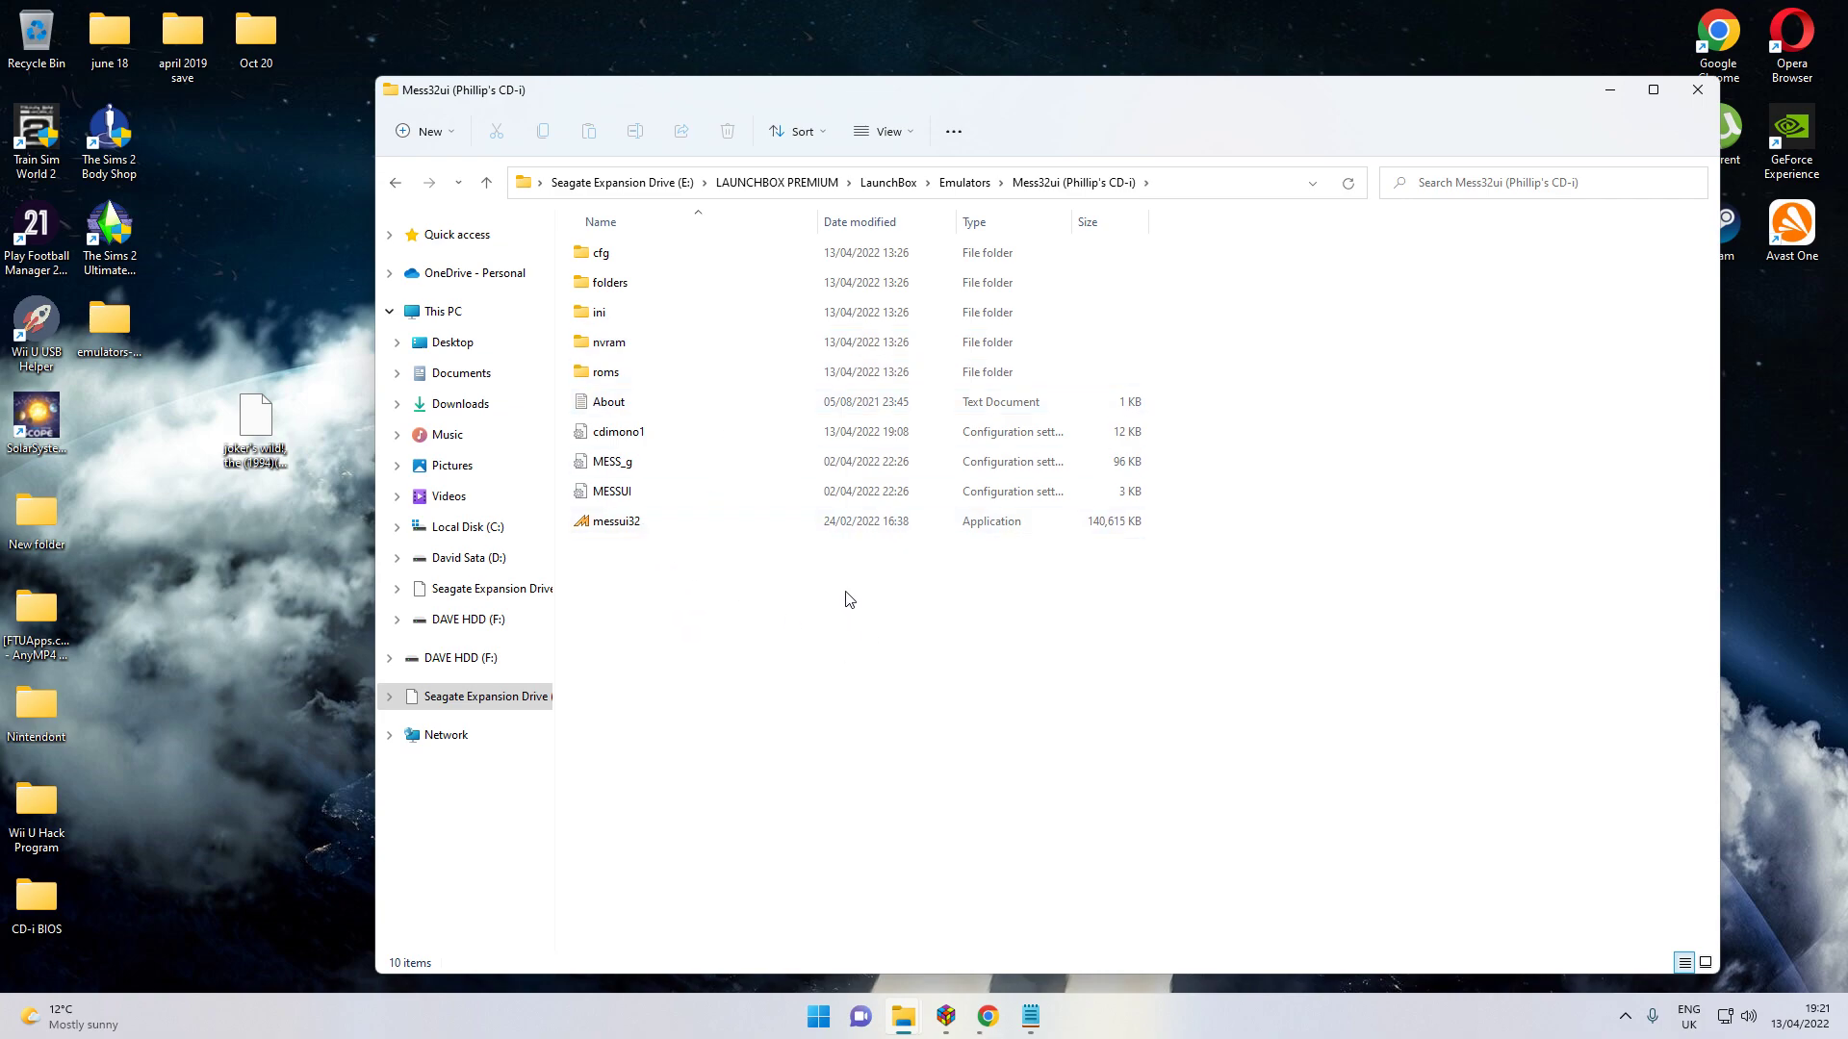
double_click(648, 377)
key("BackSpace")
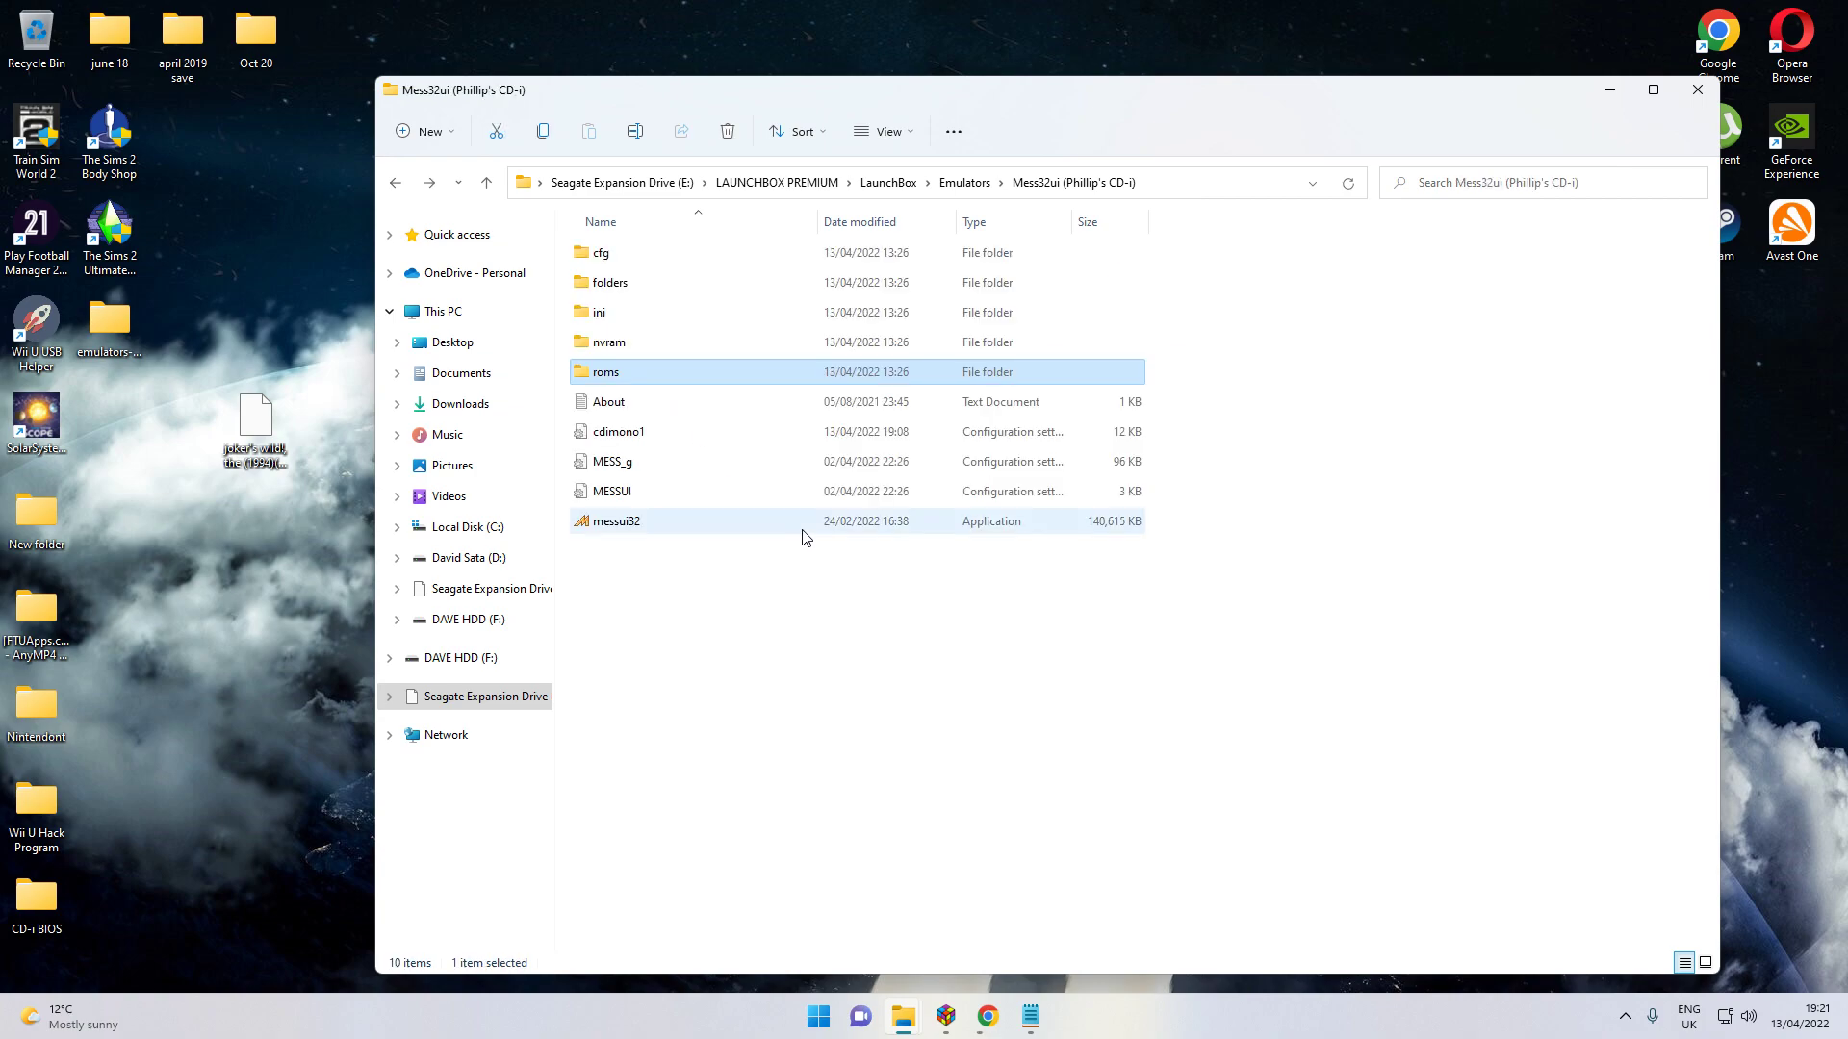
Step: Go back up from the Mess32ui emulator folder to the LAUNCHBOX PREMIUM folder
key("BackSpace")
left_click(1366, 521)
key("BackSpace")
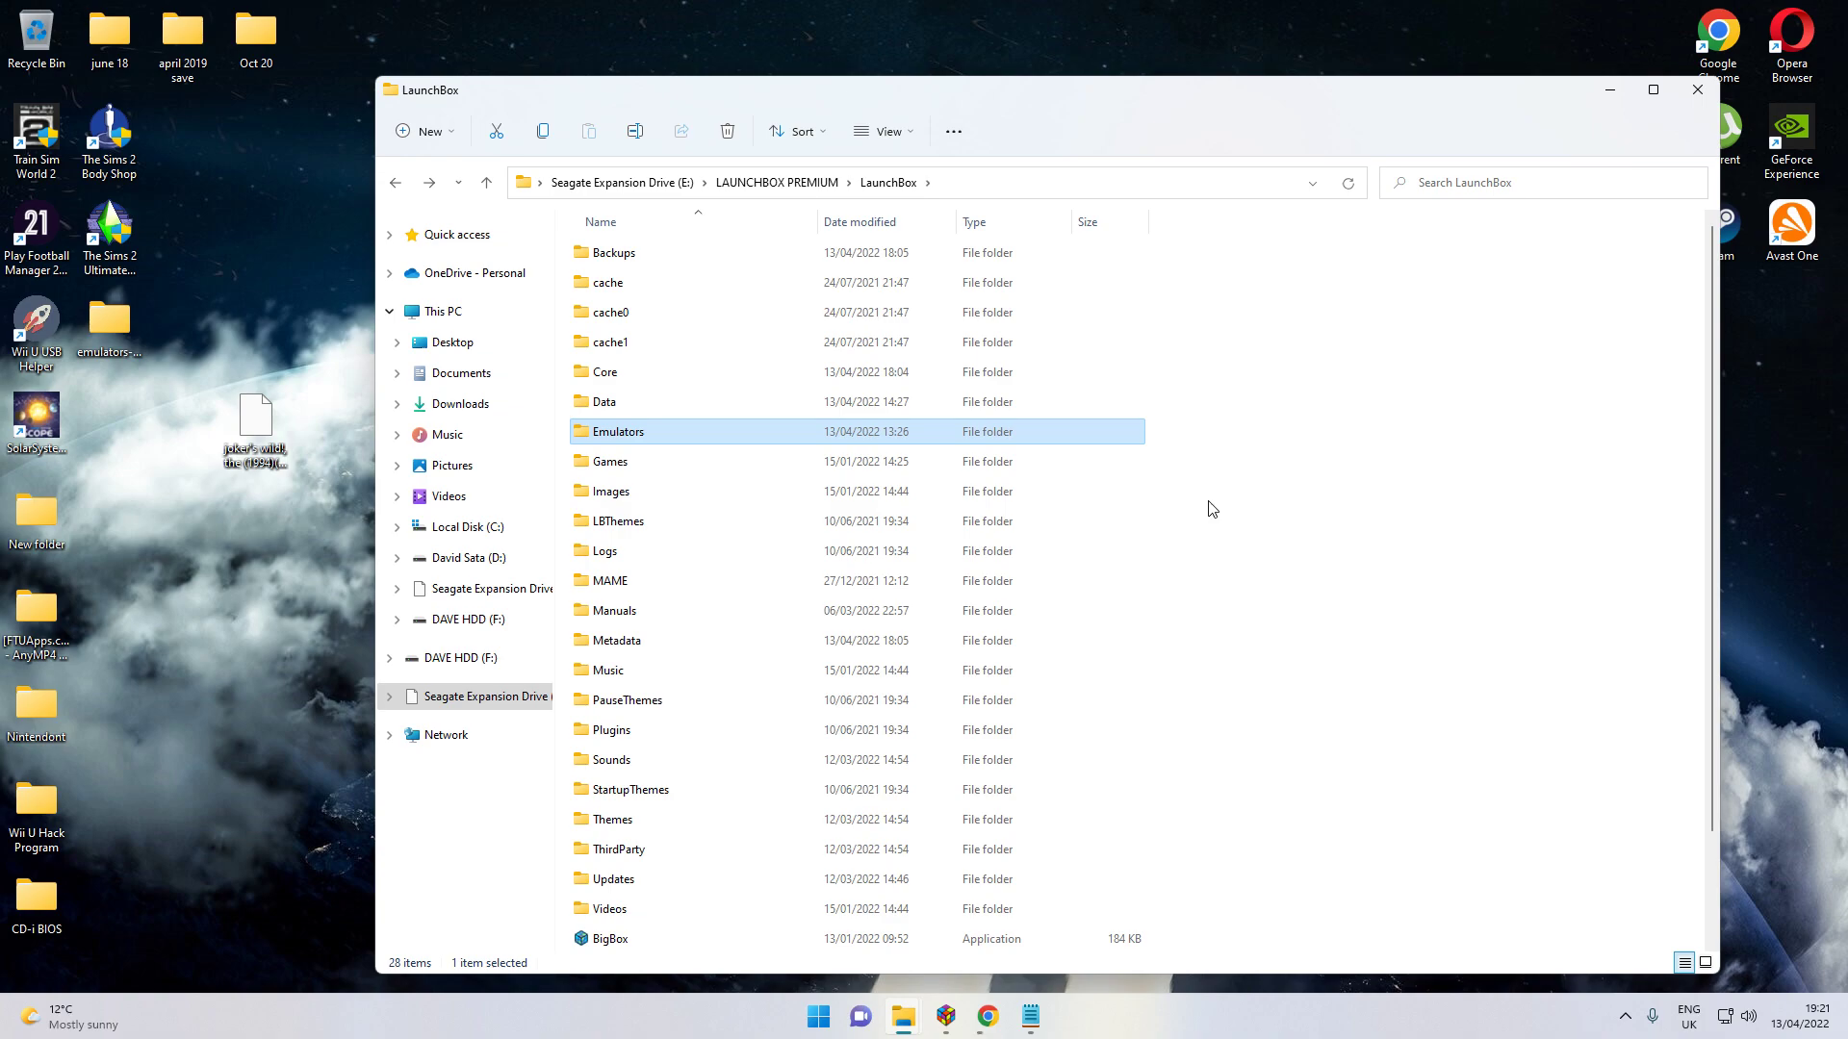
key("BackSpace")
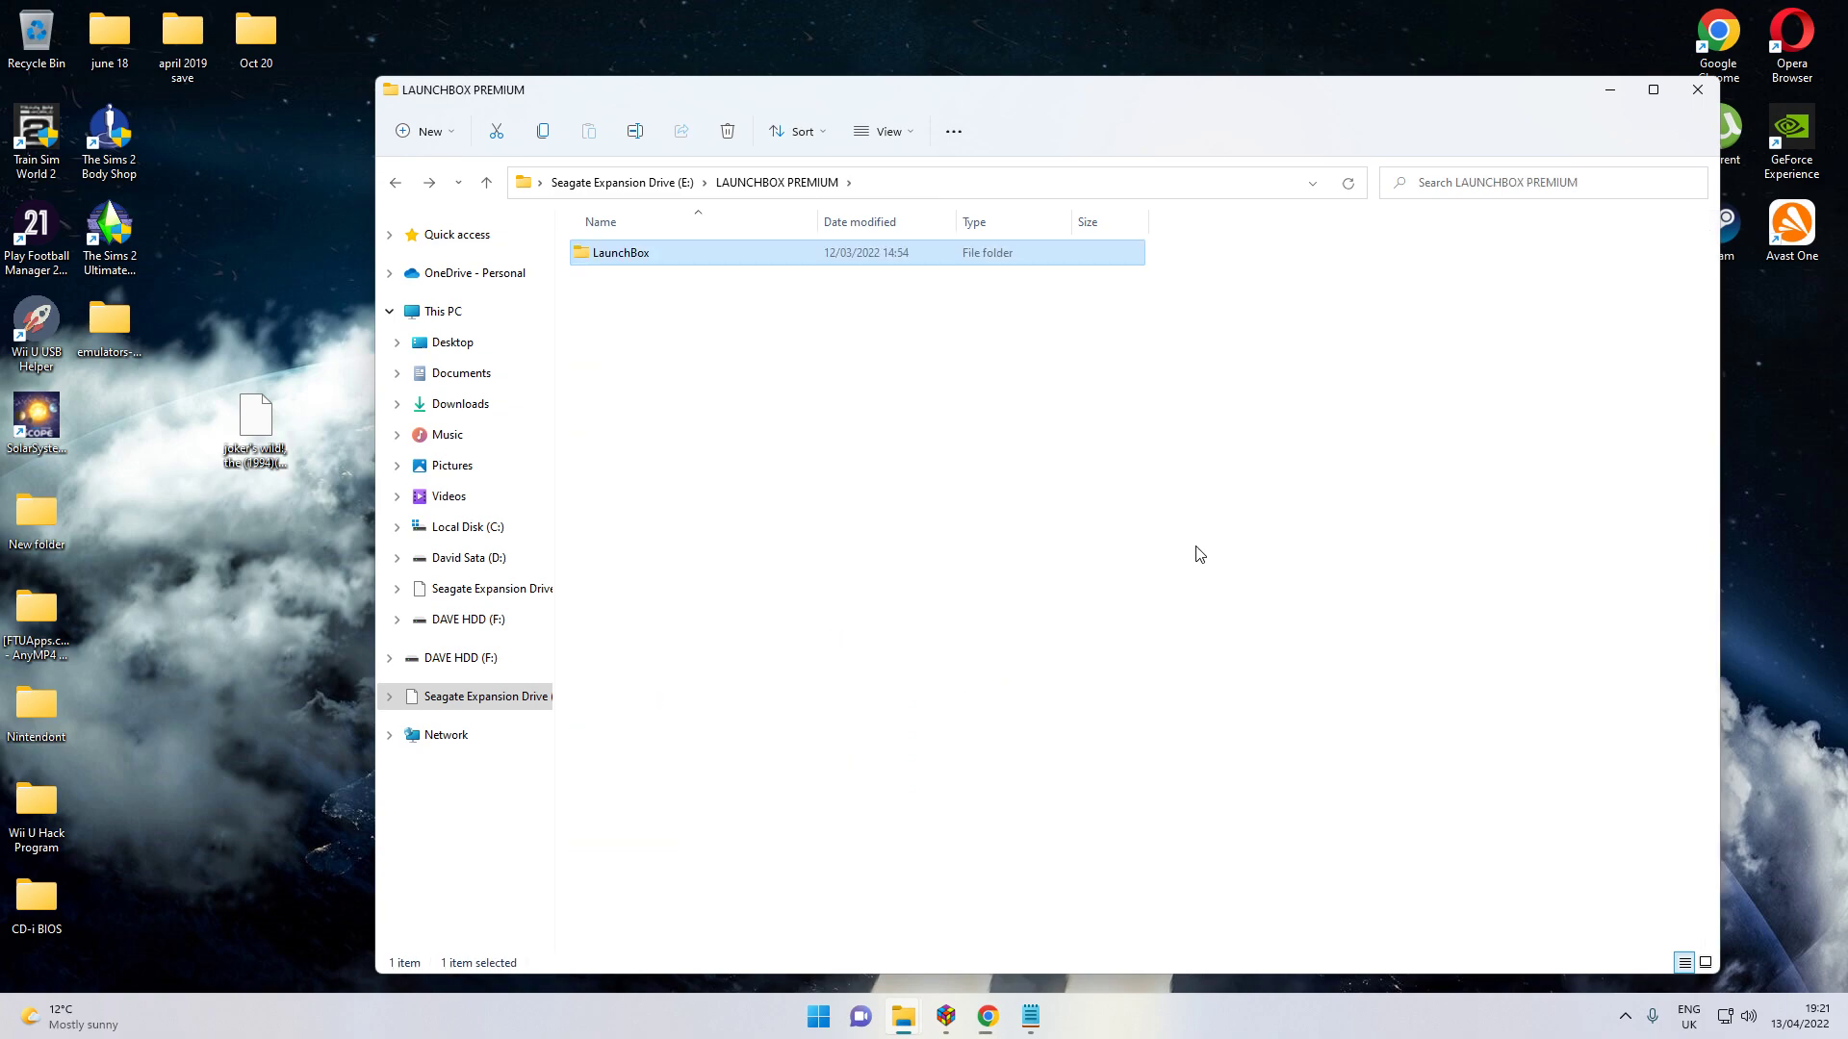
Step: Switch to LaunchBox and look through the games listed for the Philips CD-i platform
left_click(949, 1027)
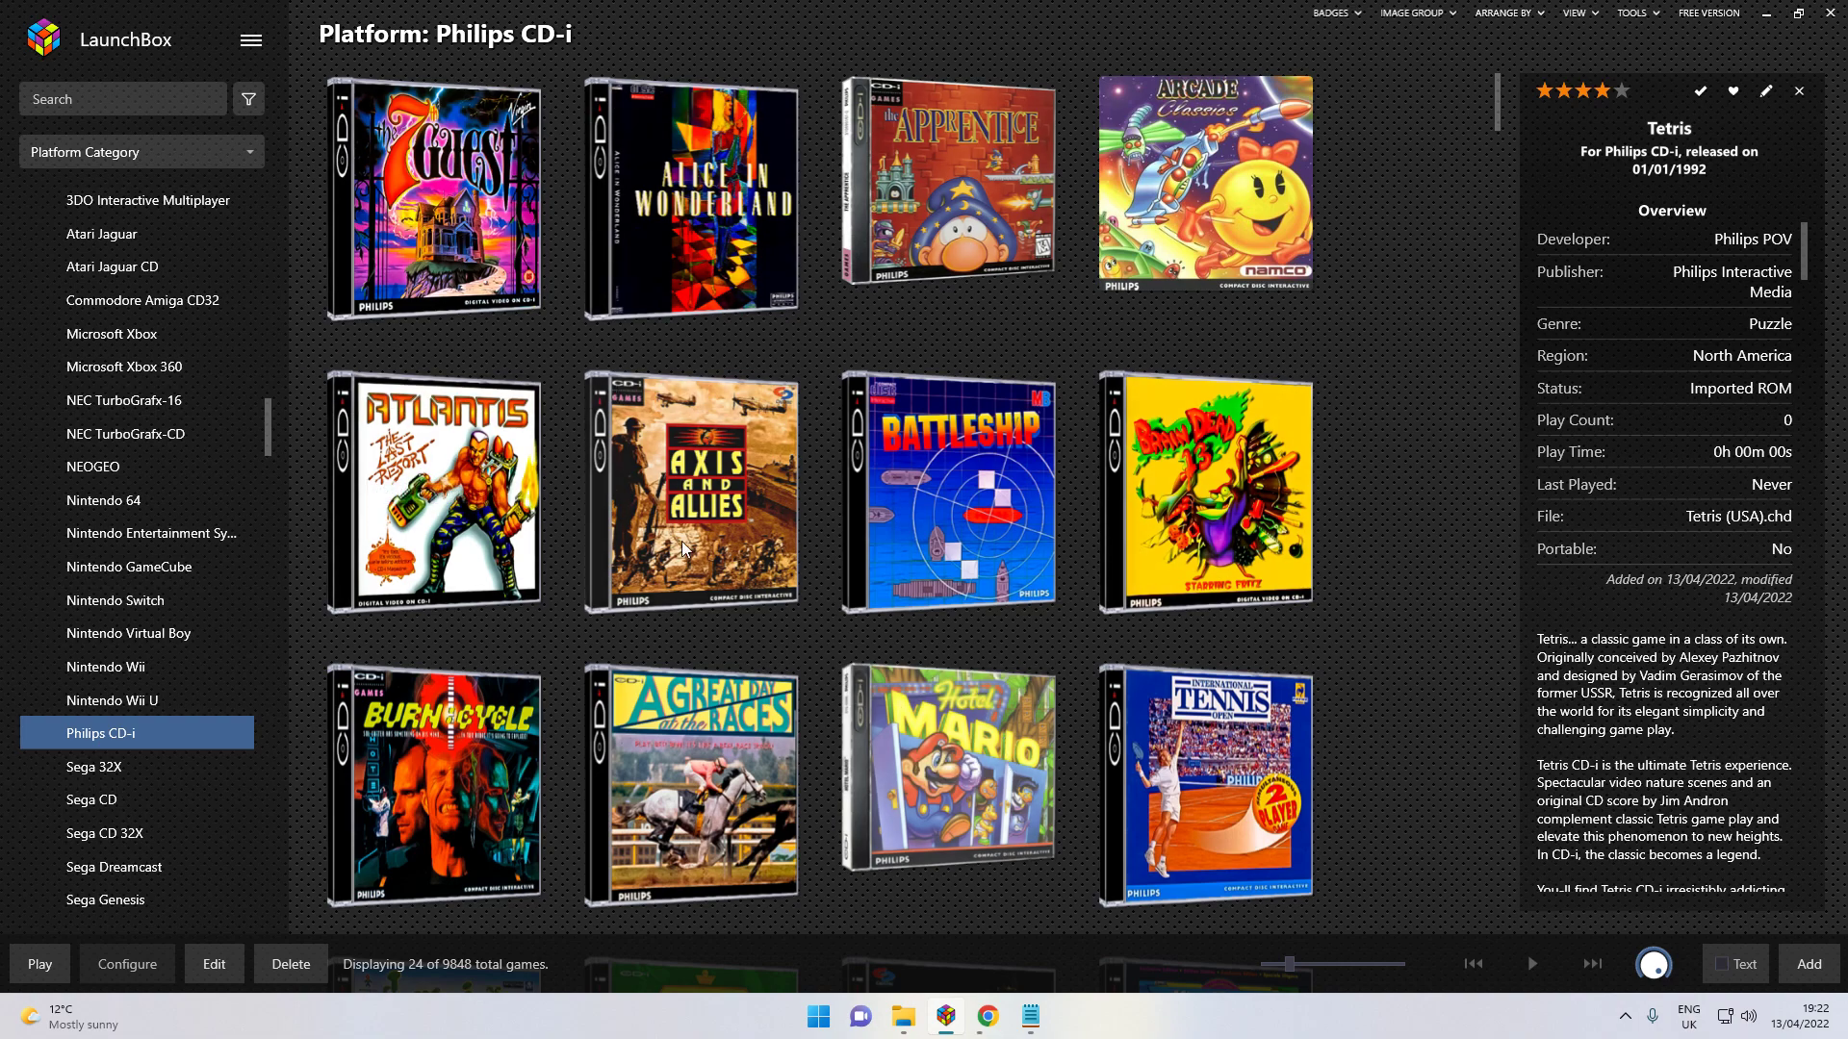
scroll(698, 510, "down", 2)
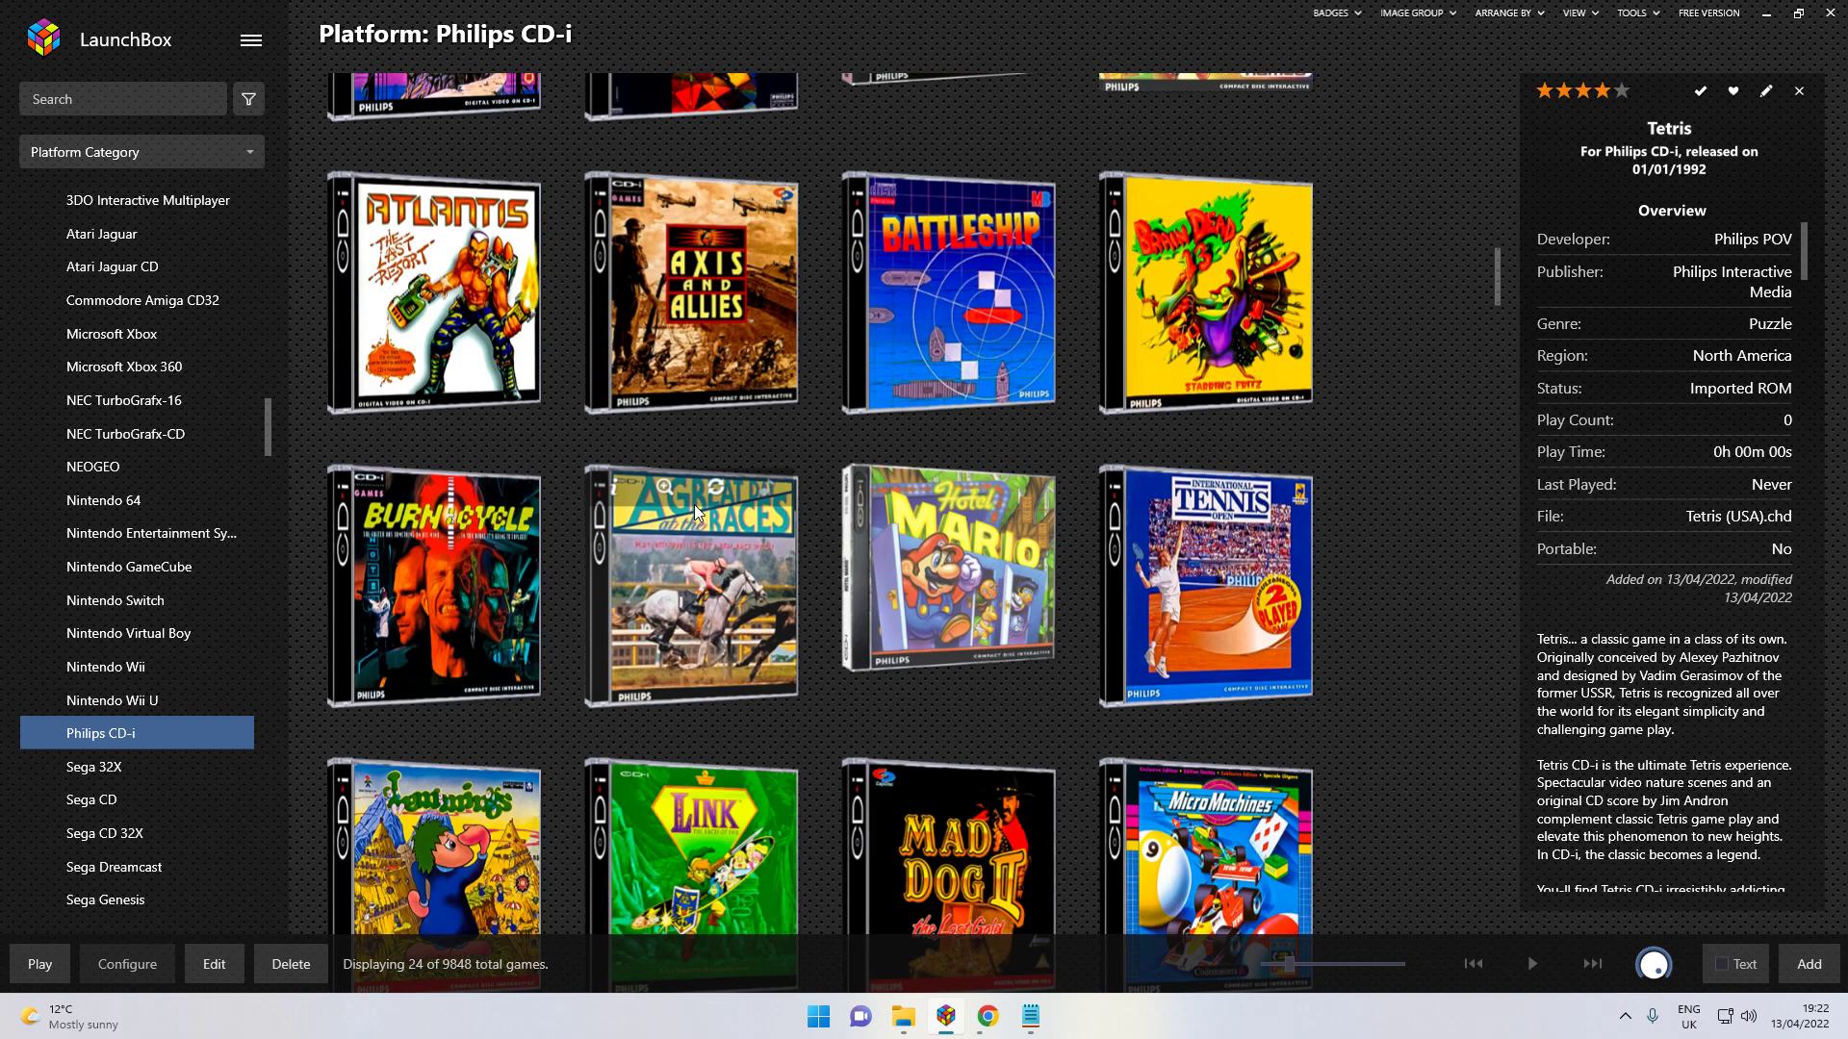
scroll(698, 510, "down", 4)
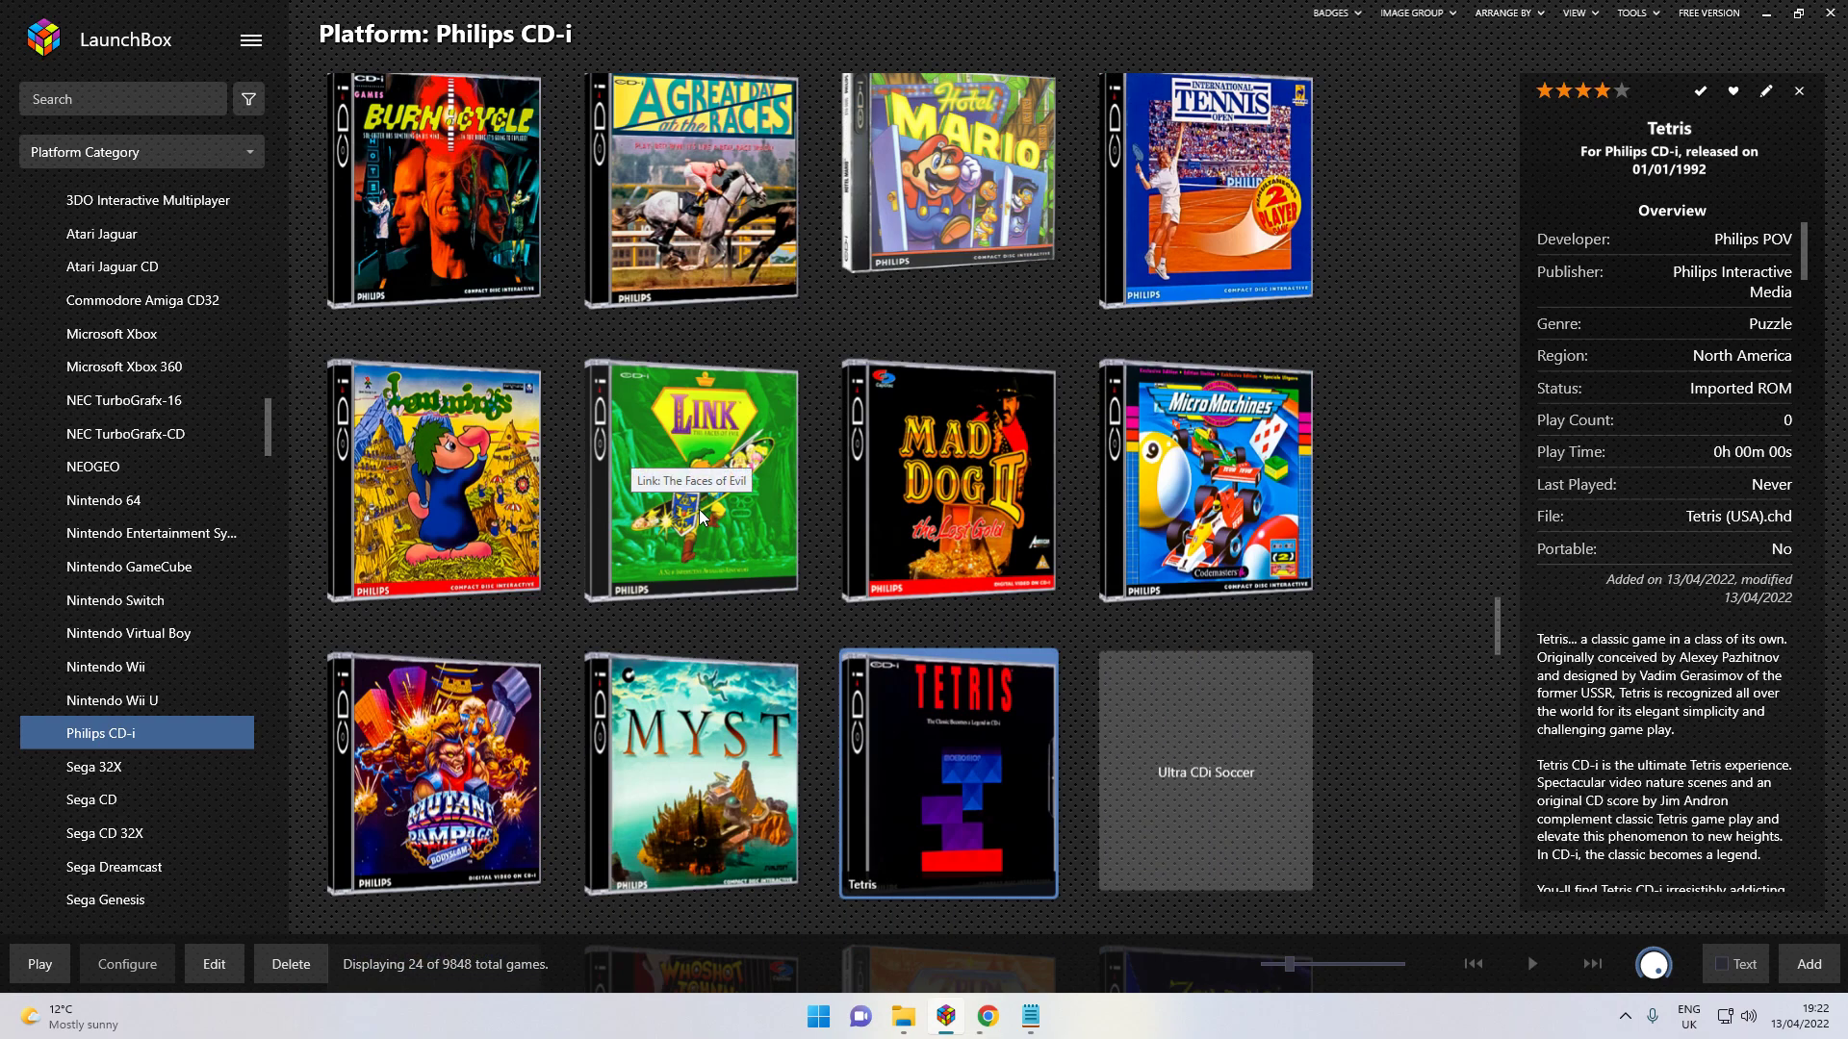
scroll(699, 517, "up", 6)
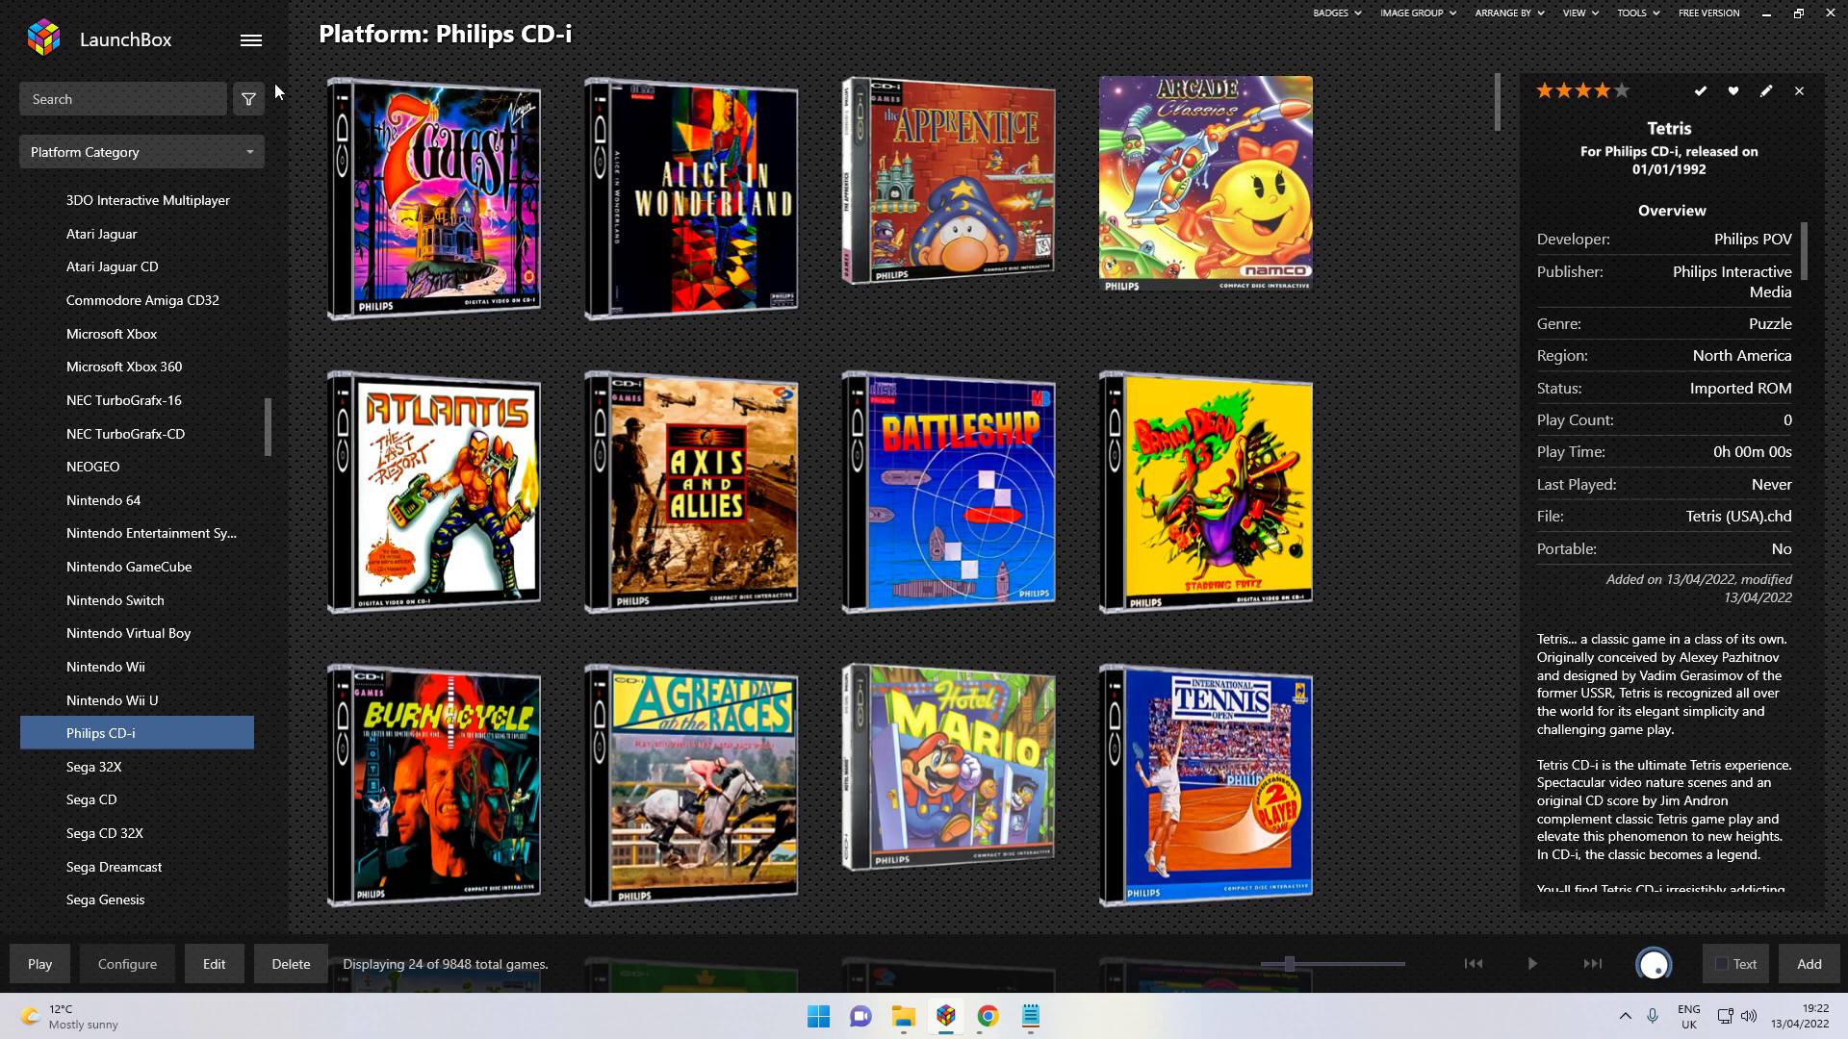
Step: Open the Mess32ui (Phillip's CD-i) entry for editing in the Manage Emulators list
left_click(256, 44)
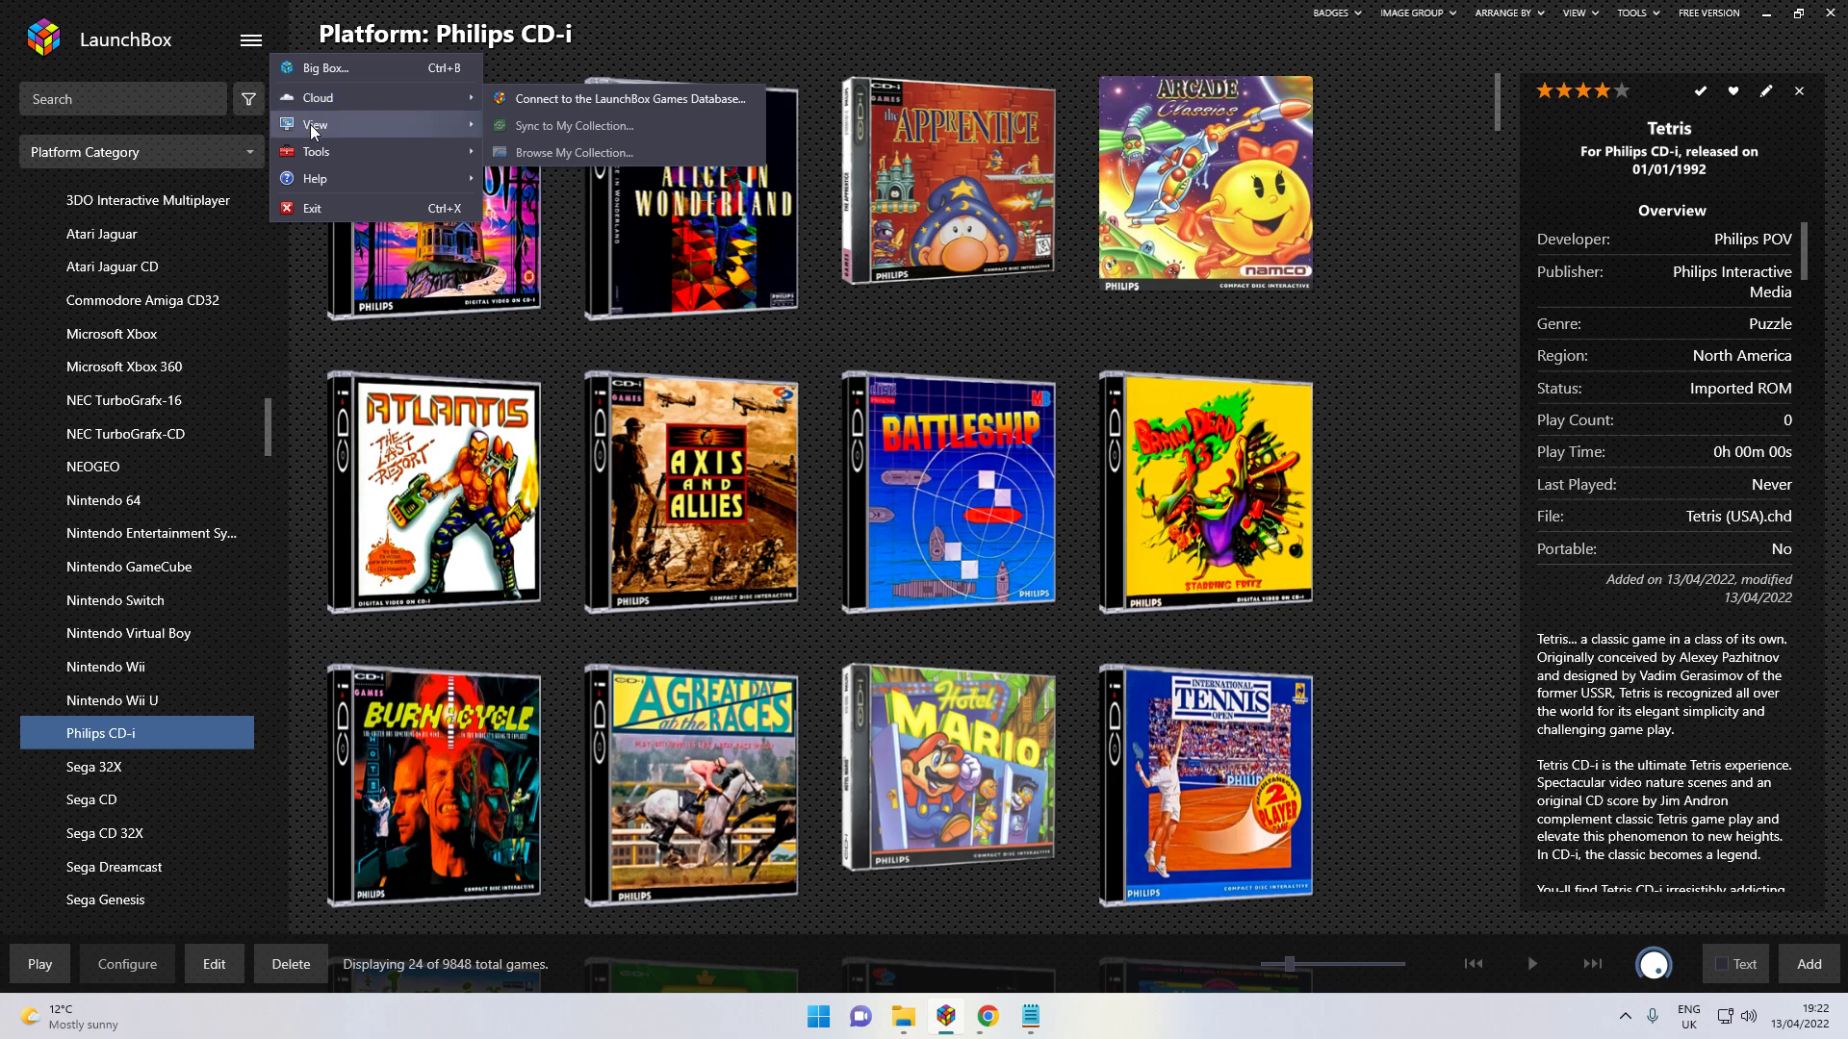
mouse_move(312, 132)
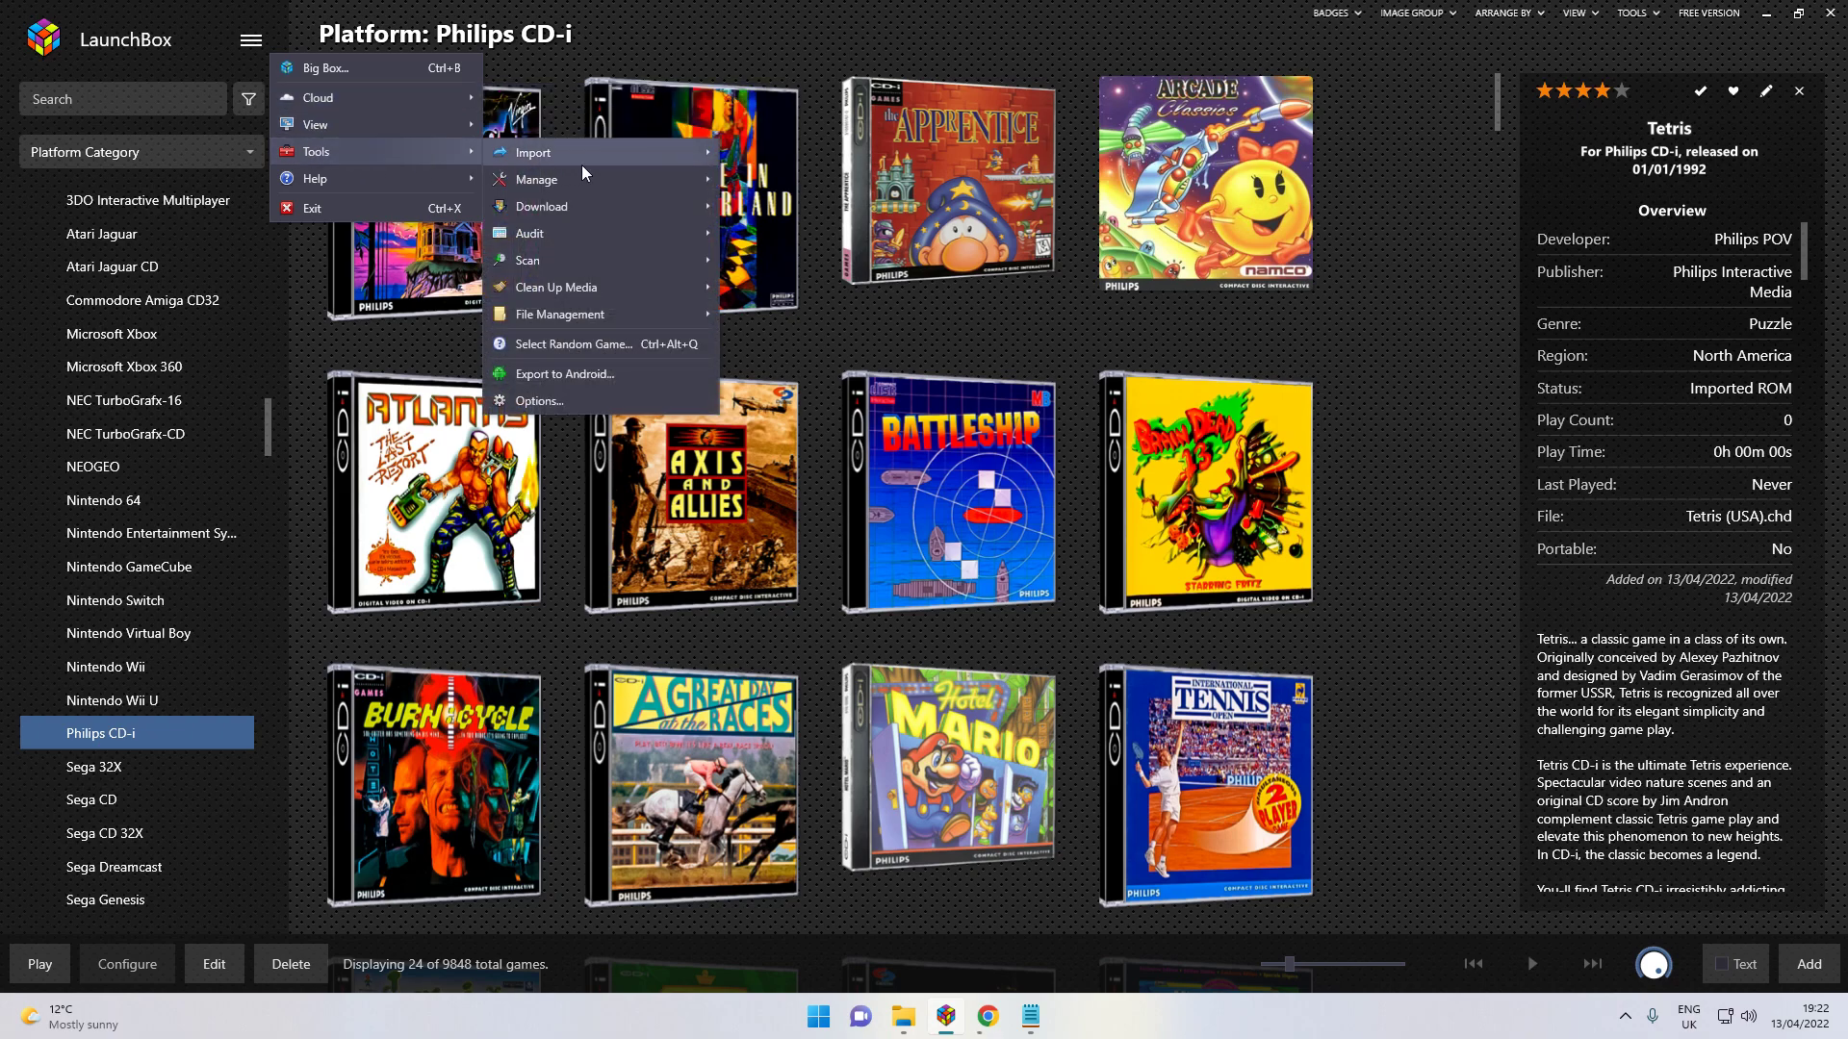
mouse_move(582, 165)
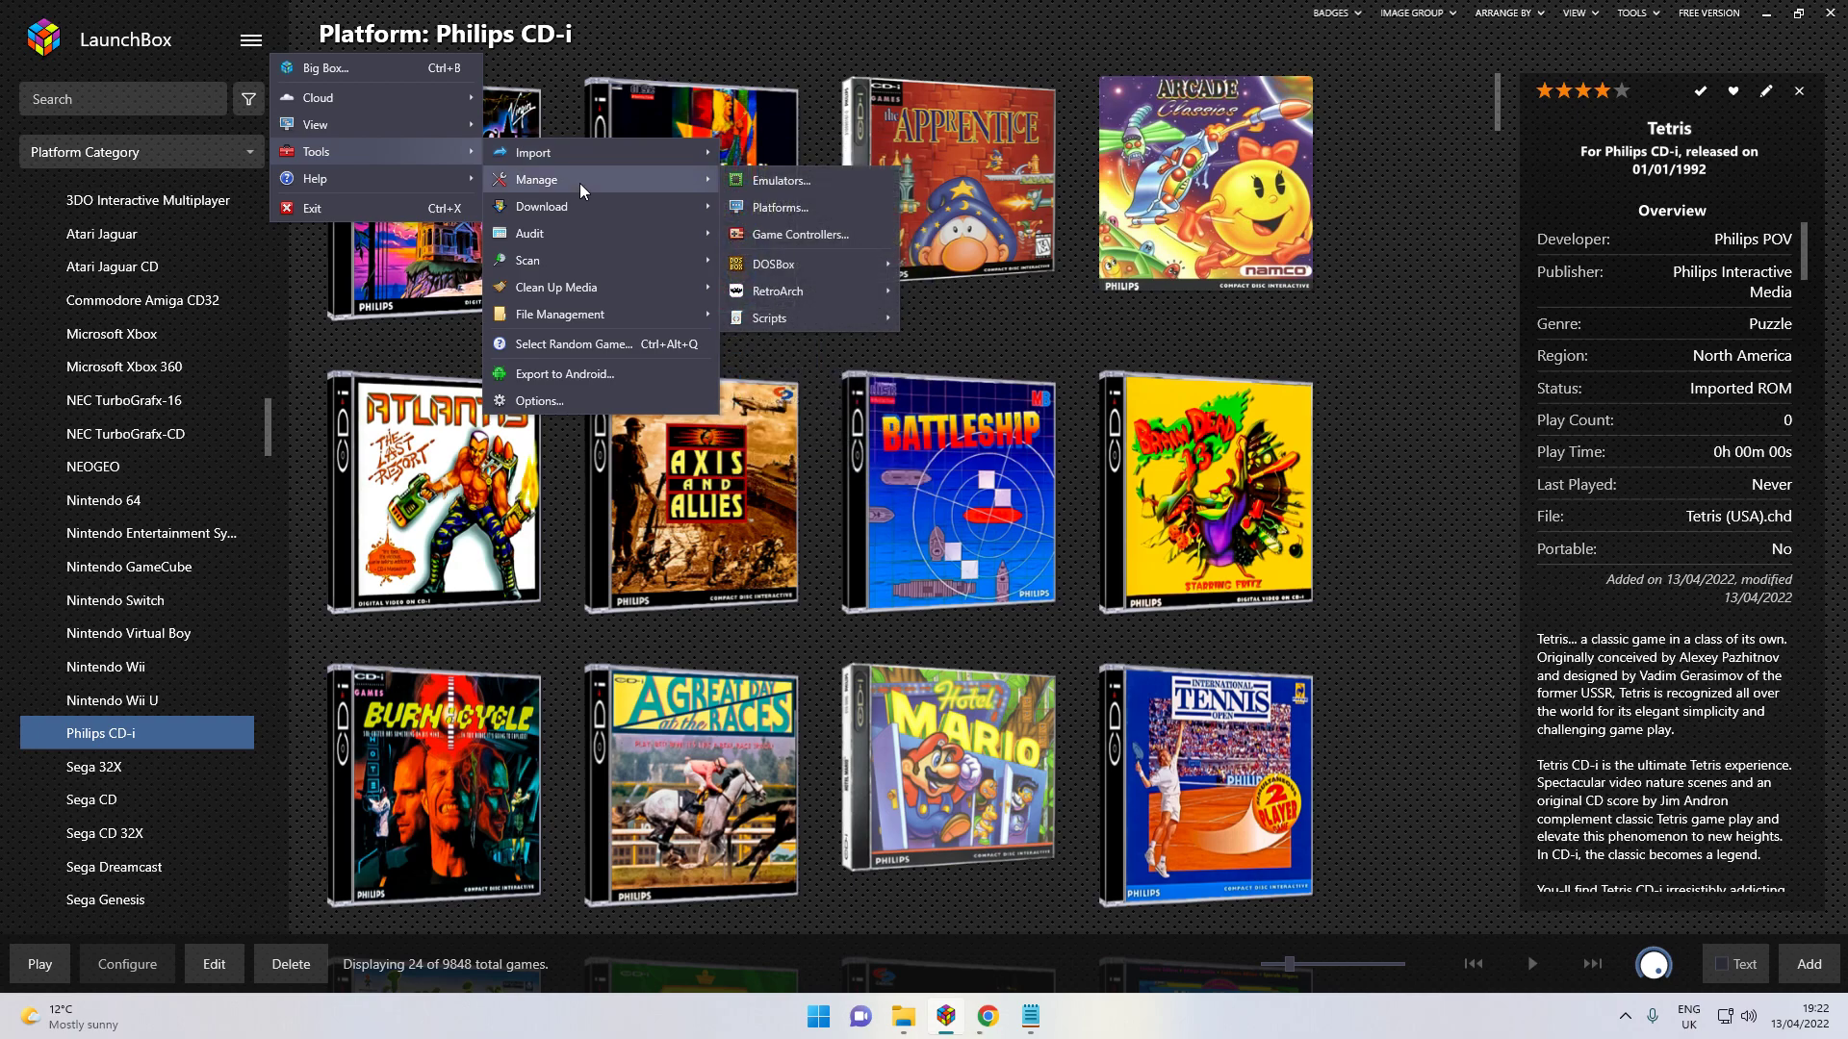
left_click(761, 181)
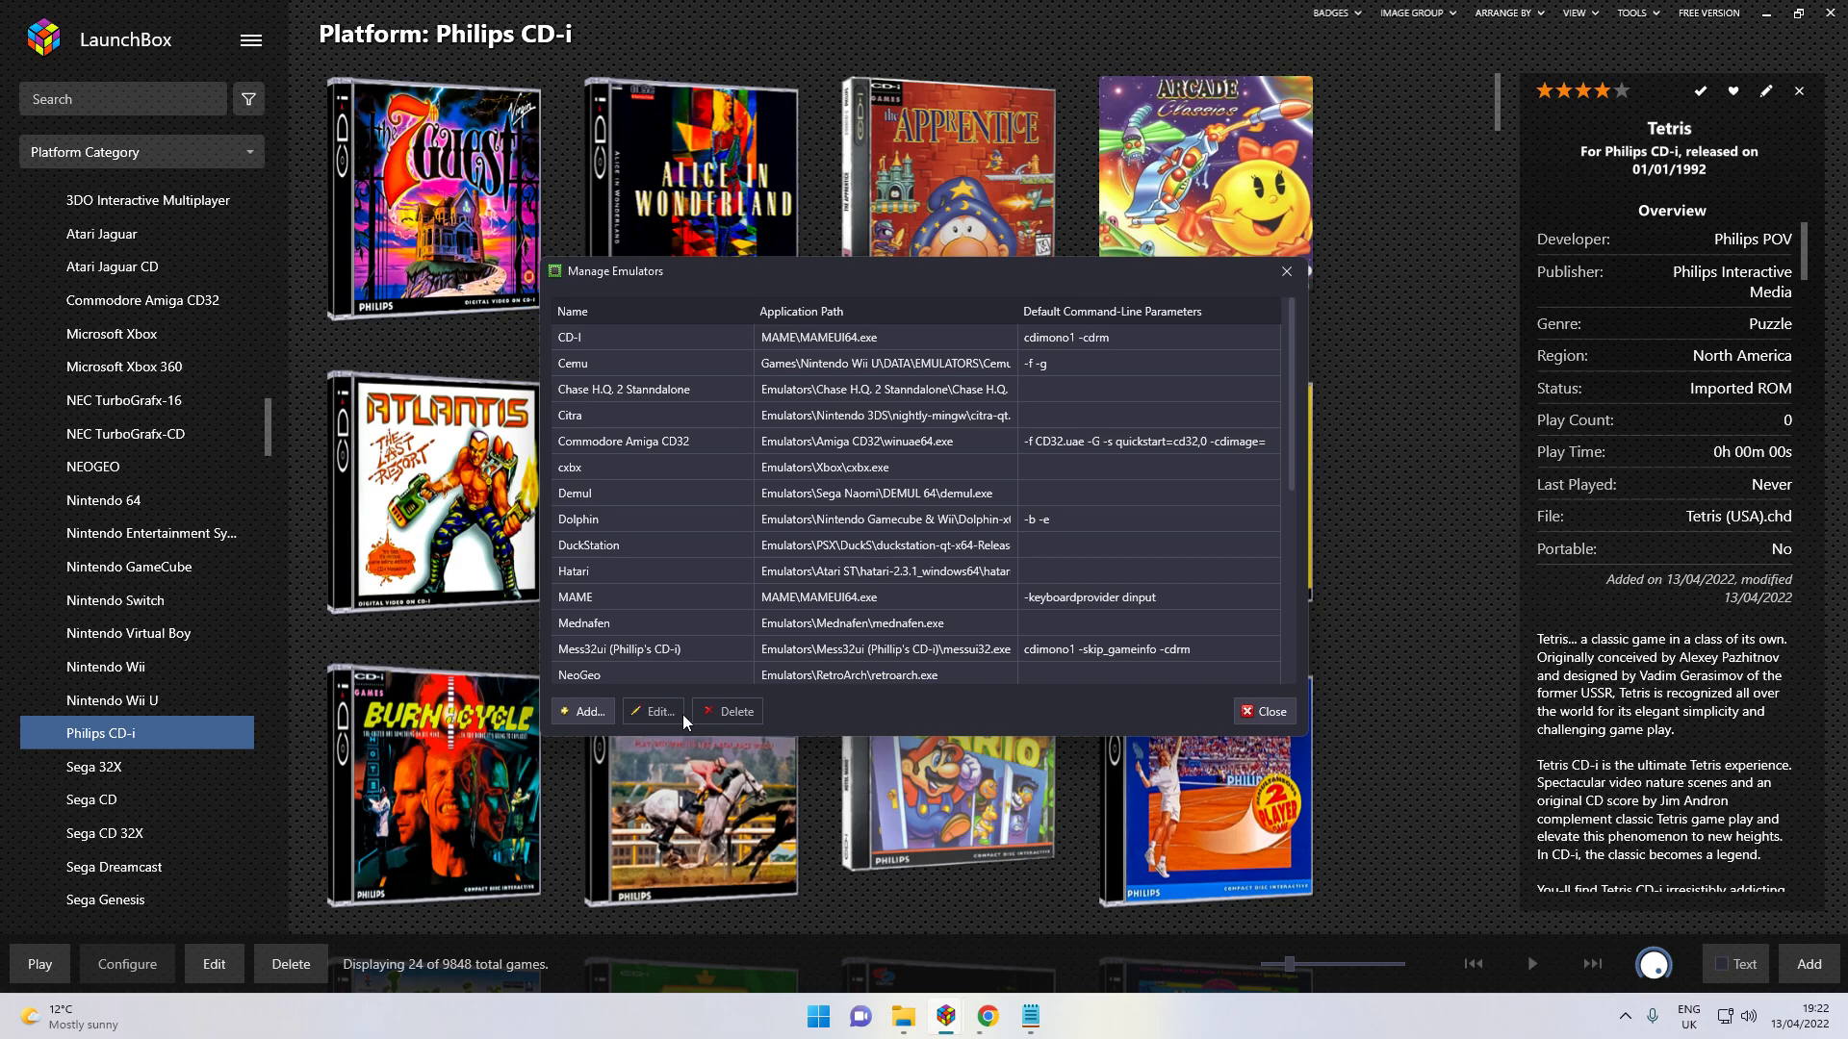
left_click(694, 651)
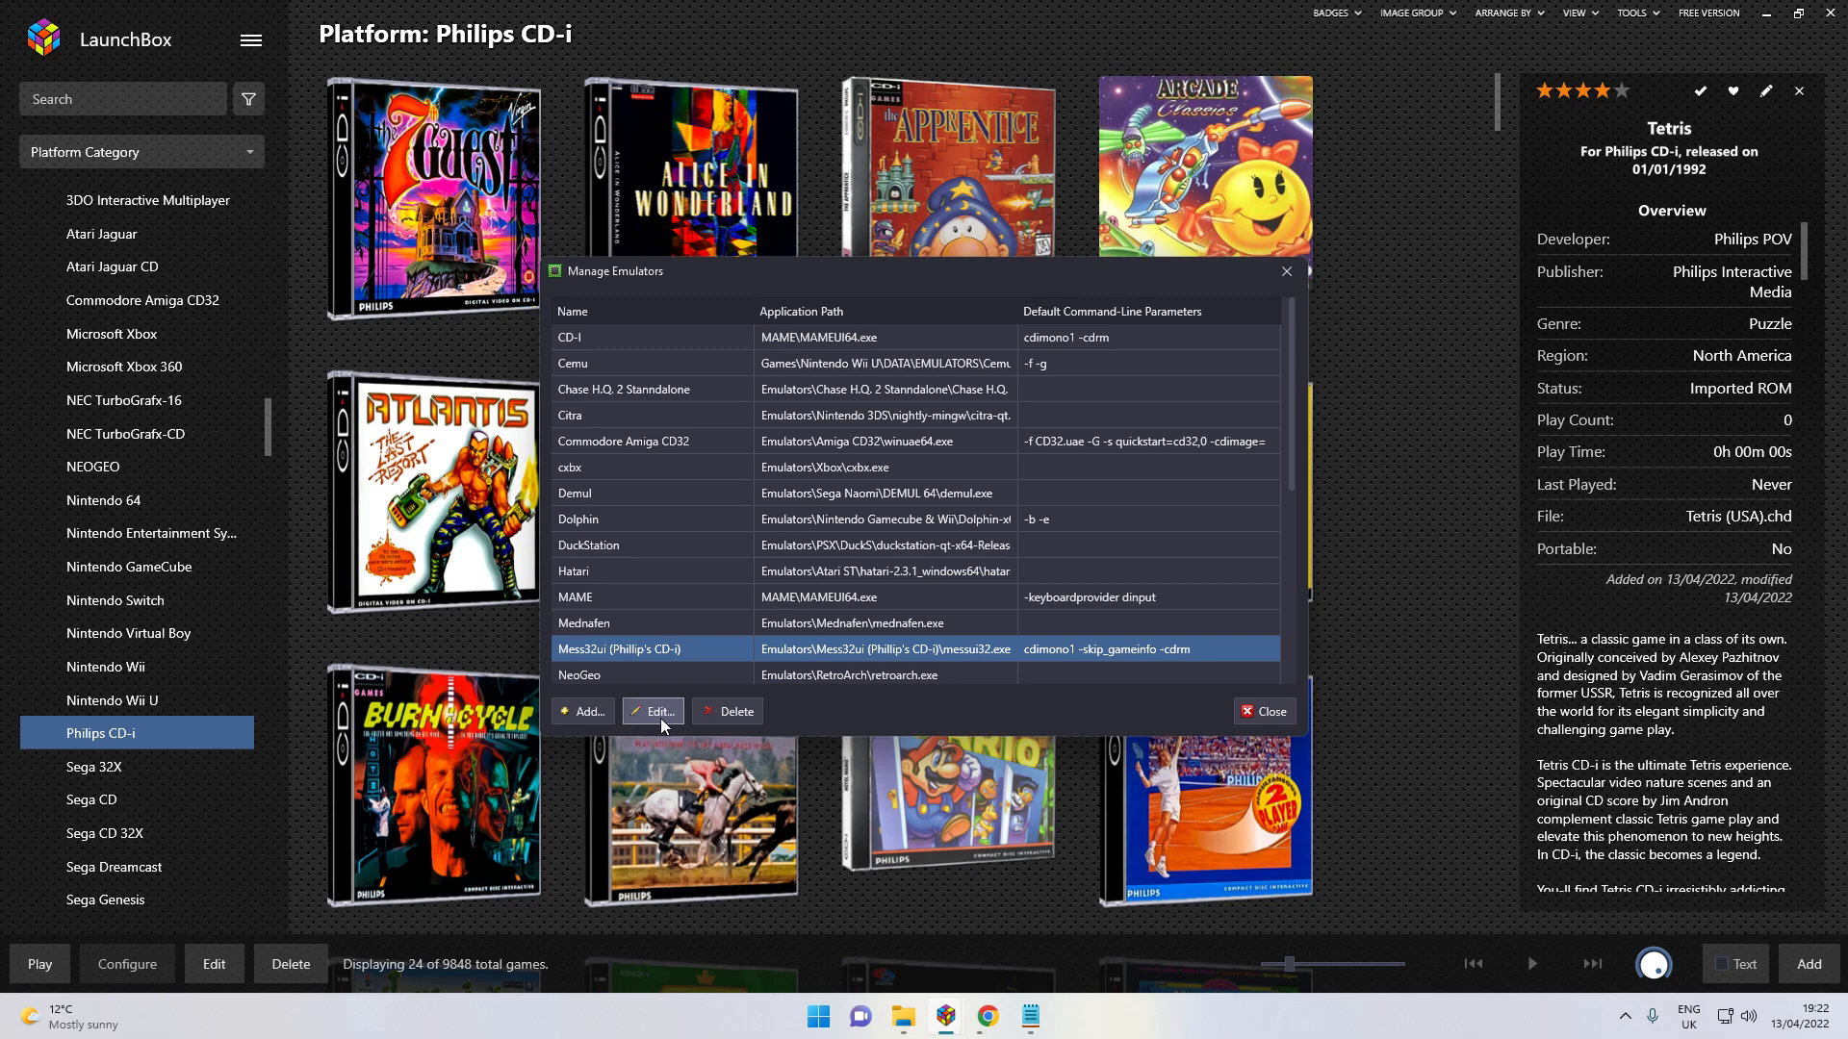
left_click(660, 716)
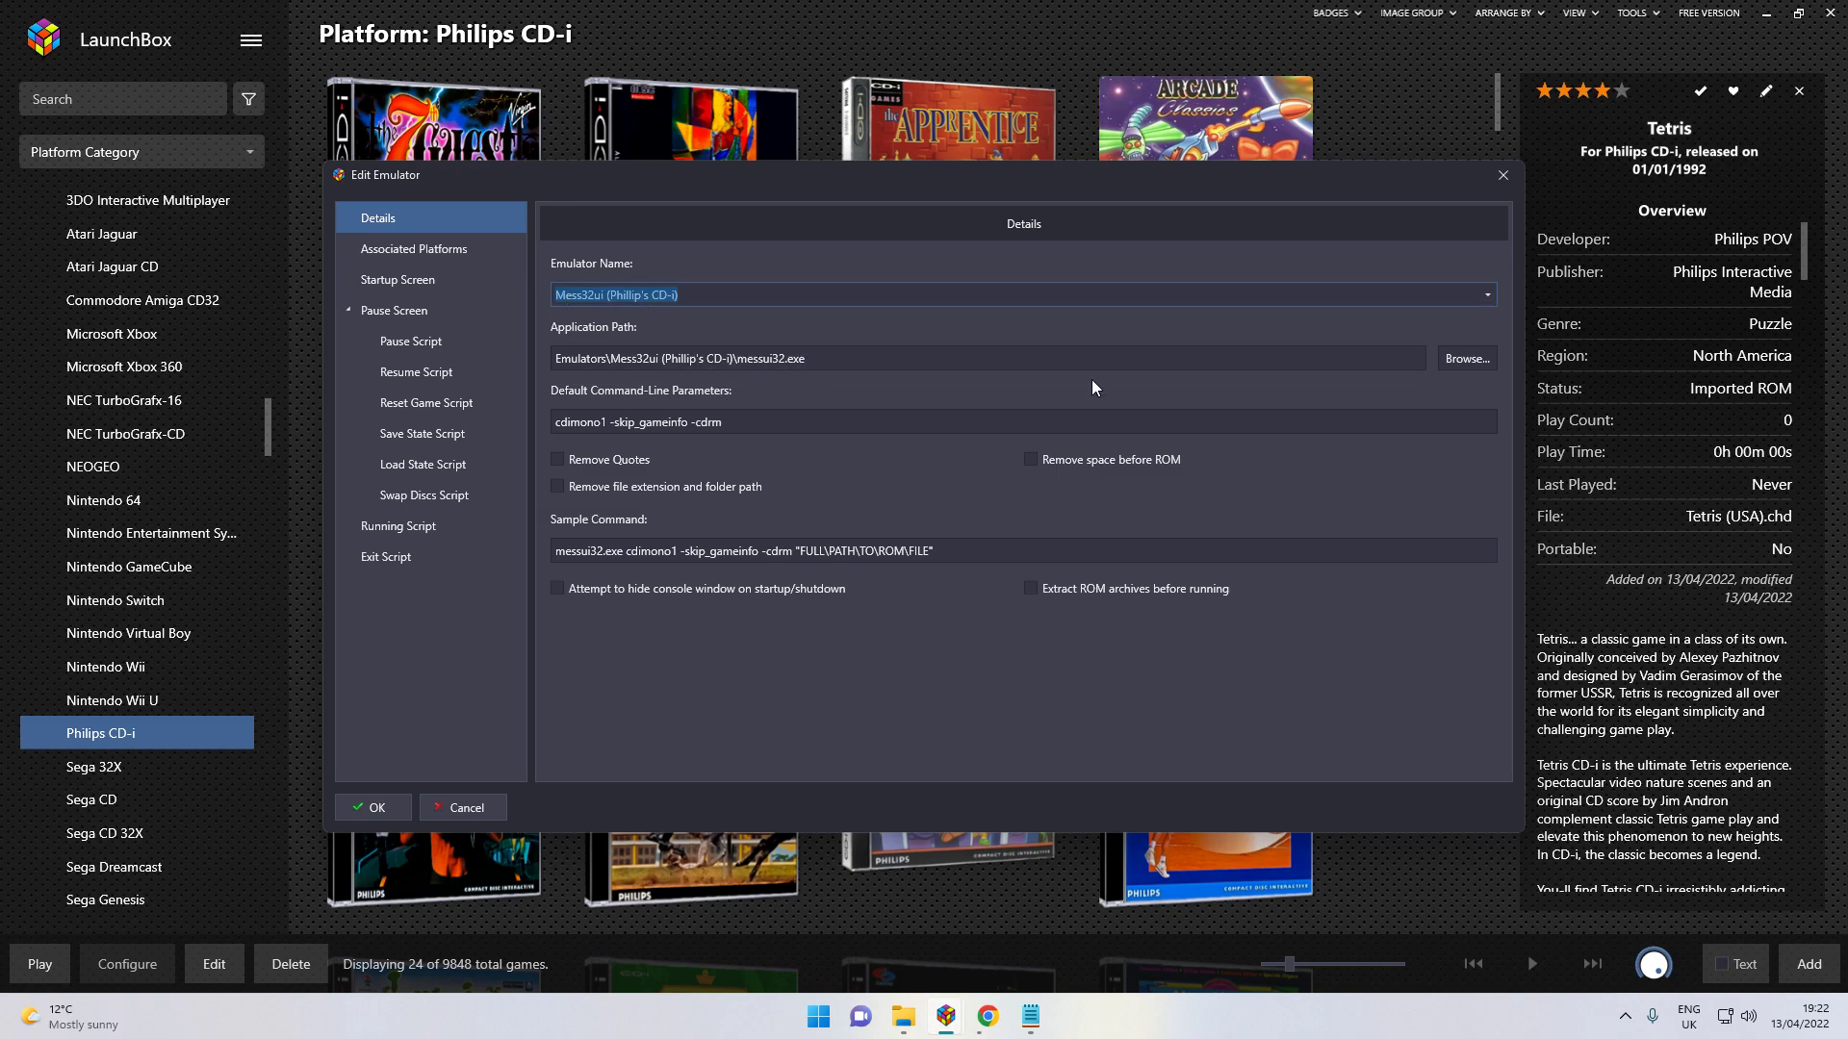
Step: Set the emulator's application path to messui32 in LaunchBox's Emulators\Mess32ui (Phillip's CD-i) folder
left_click(1464, 365)
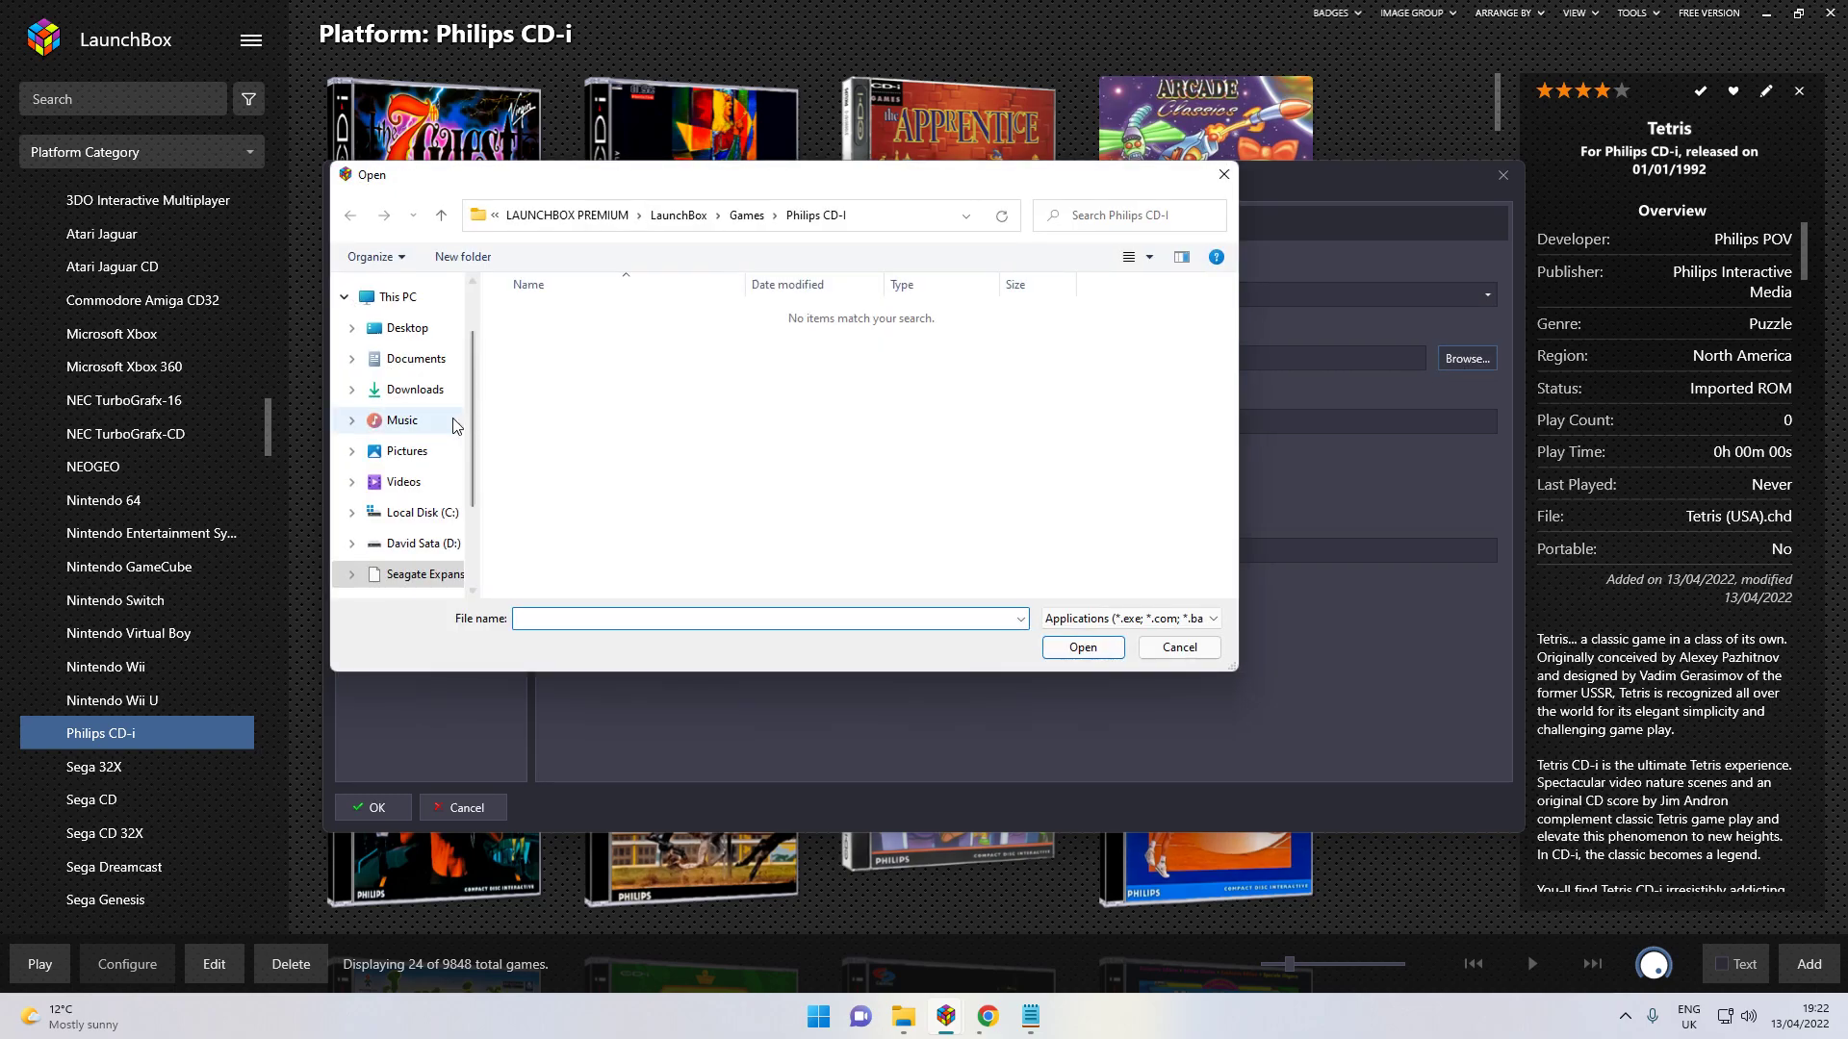
left_click(440, 219)
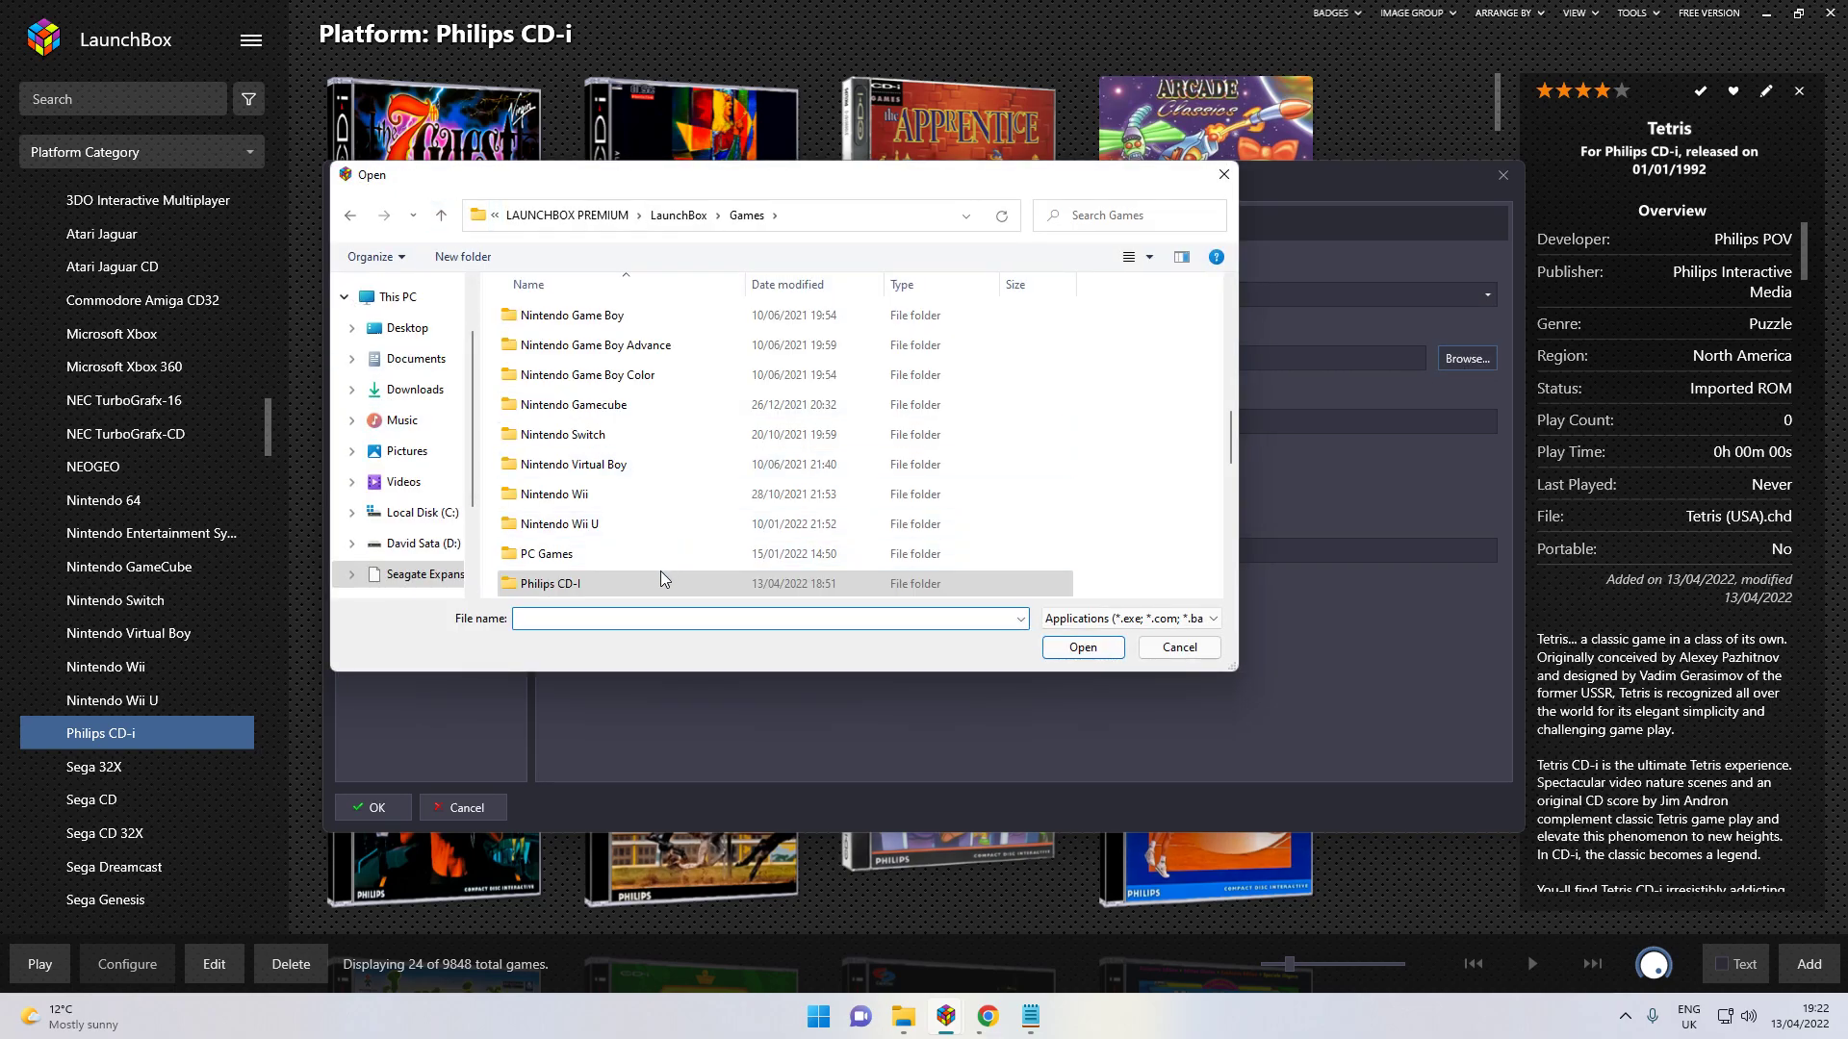
left_click(441, 215)
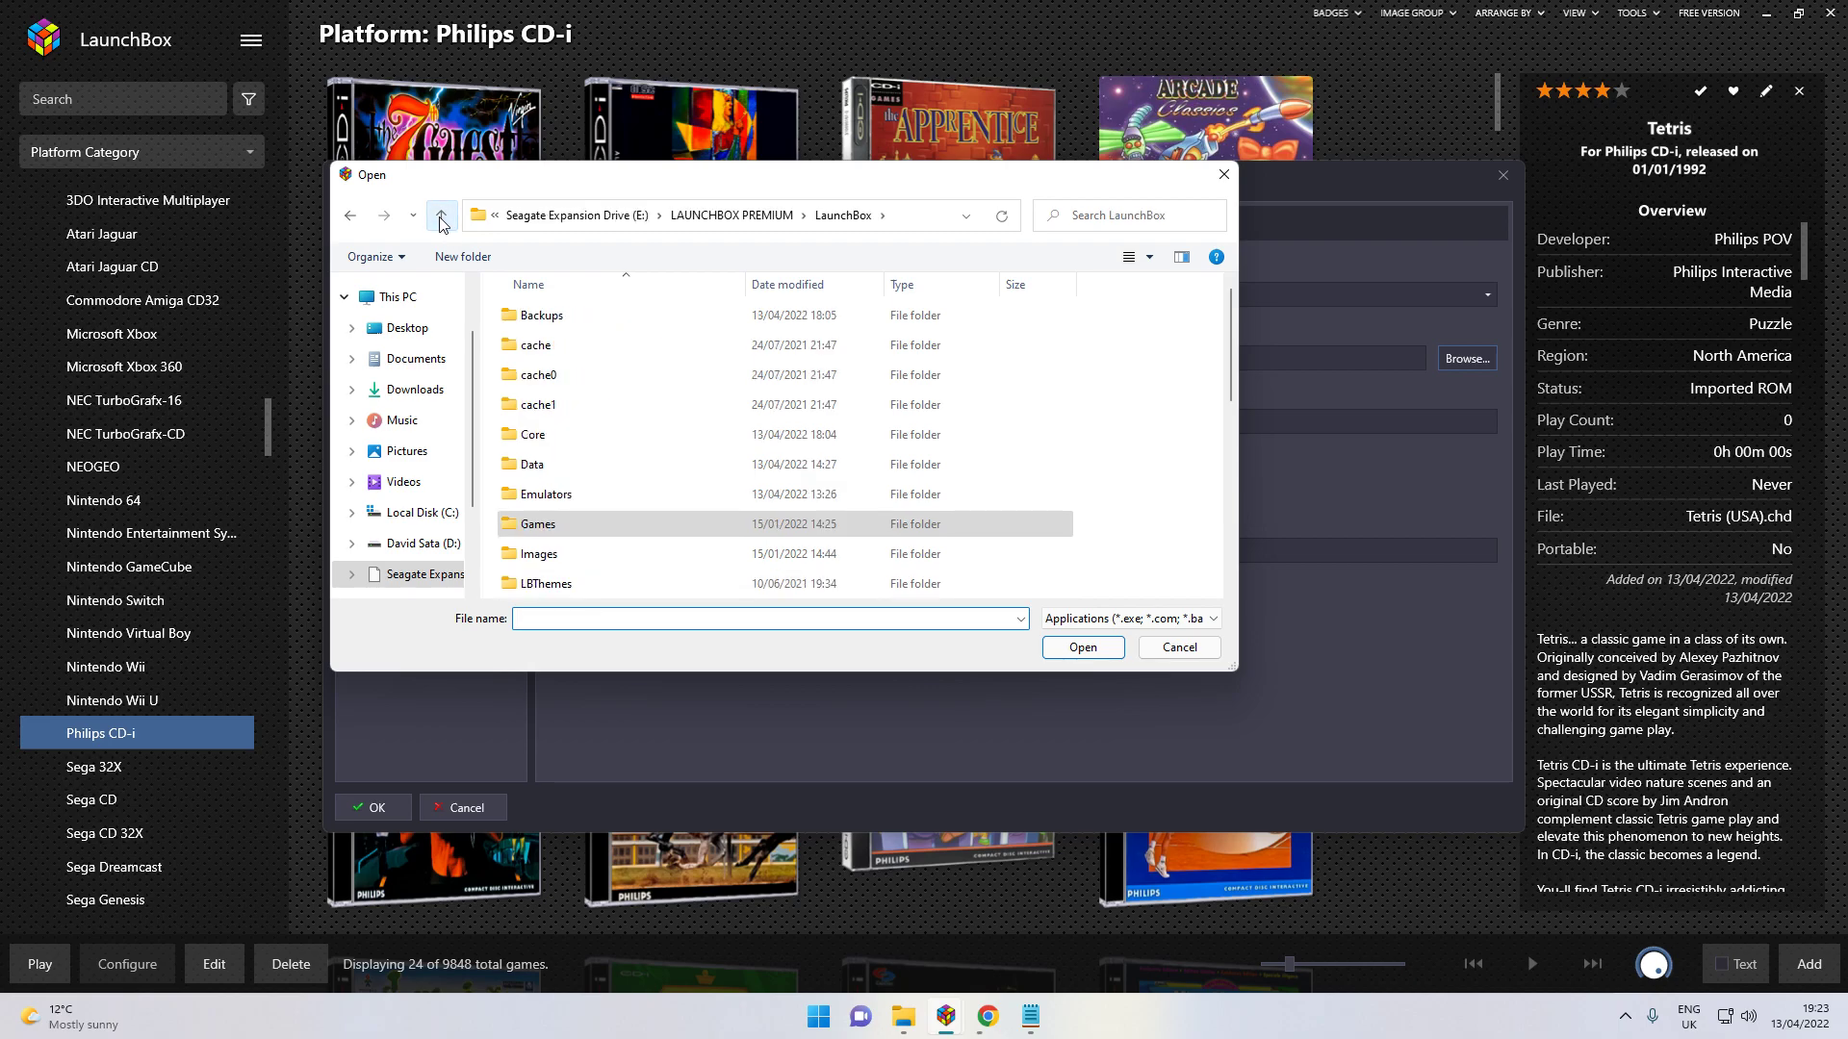
double_click(587, 494)
scroll(610, 408, "down", 2)
scroll(627, 424, "up", 1)
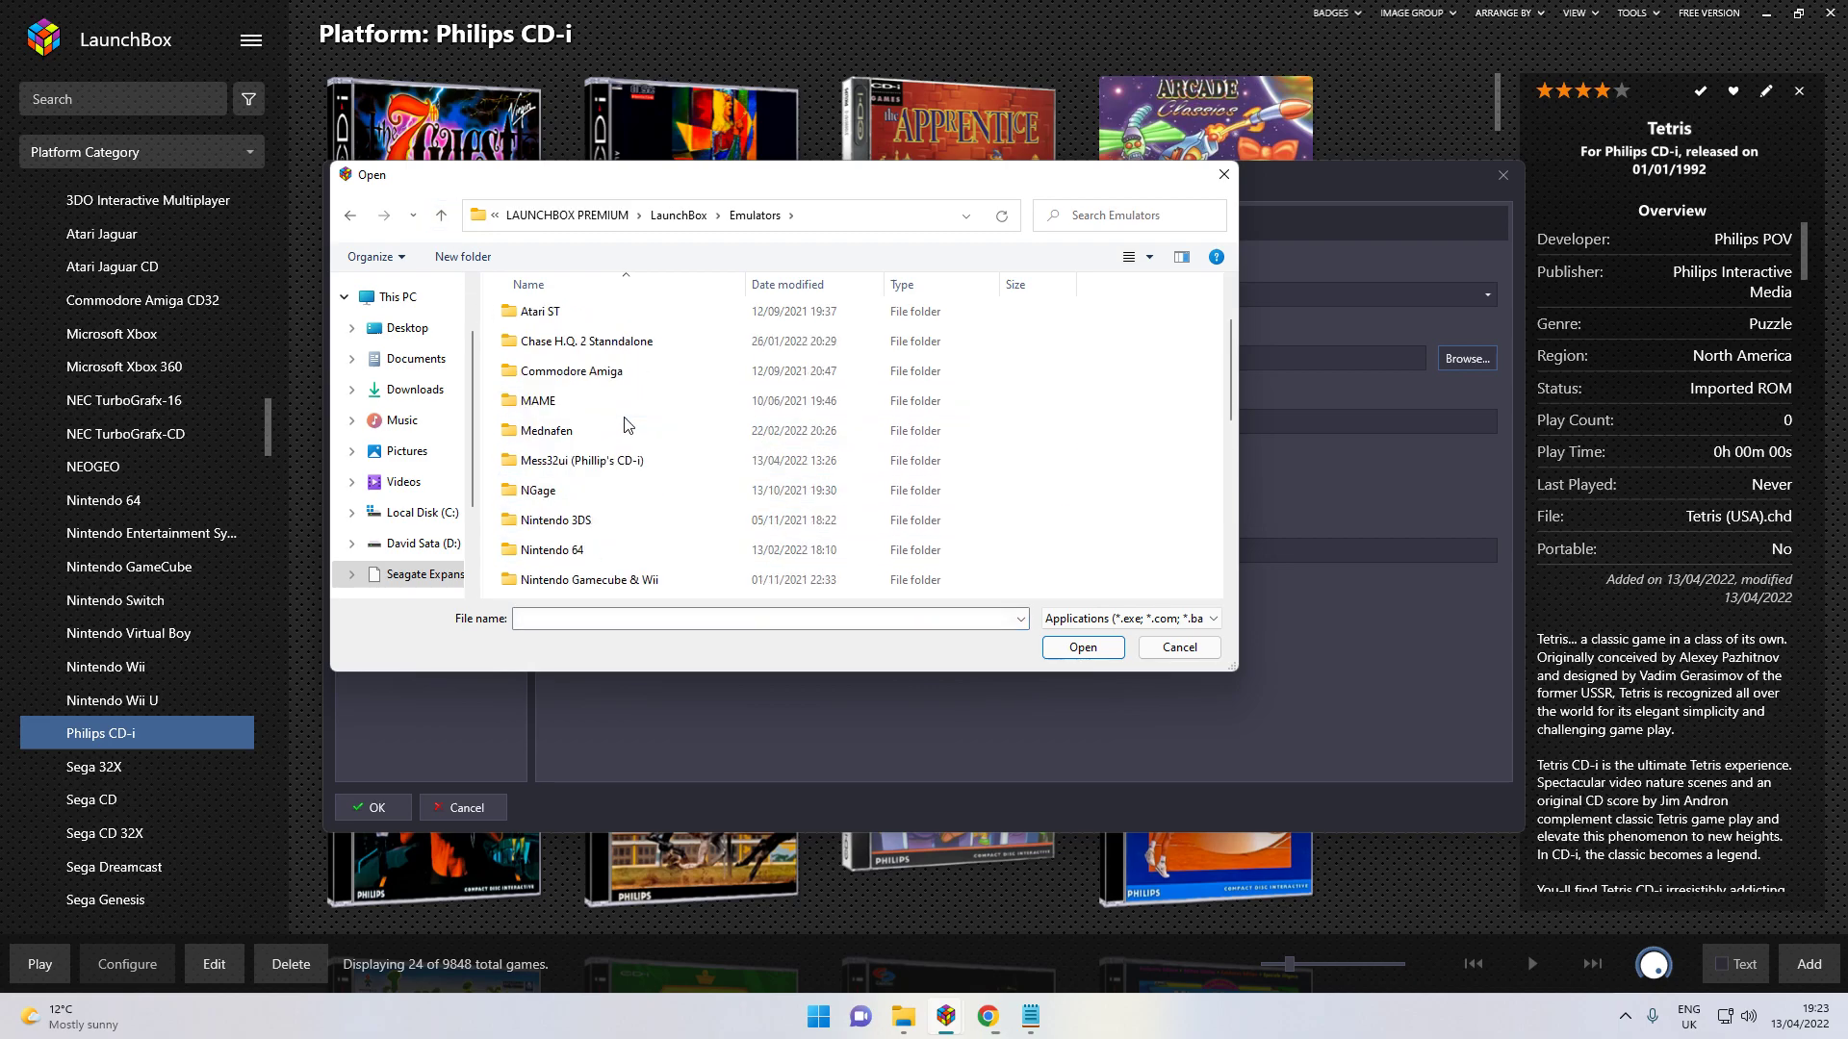
double_click(575, 462)
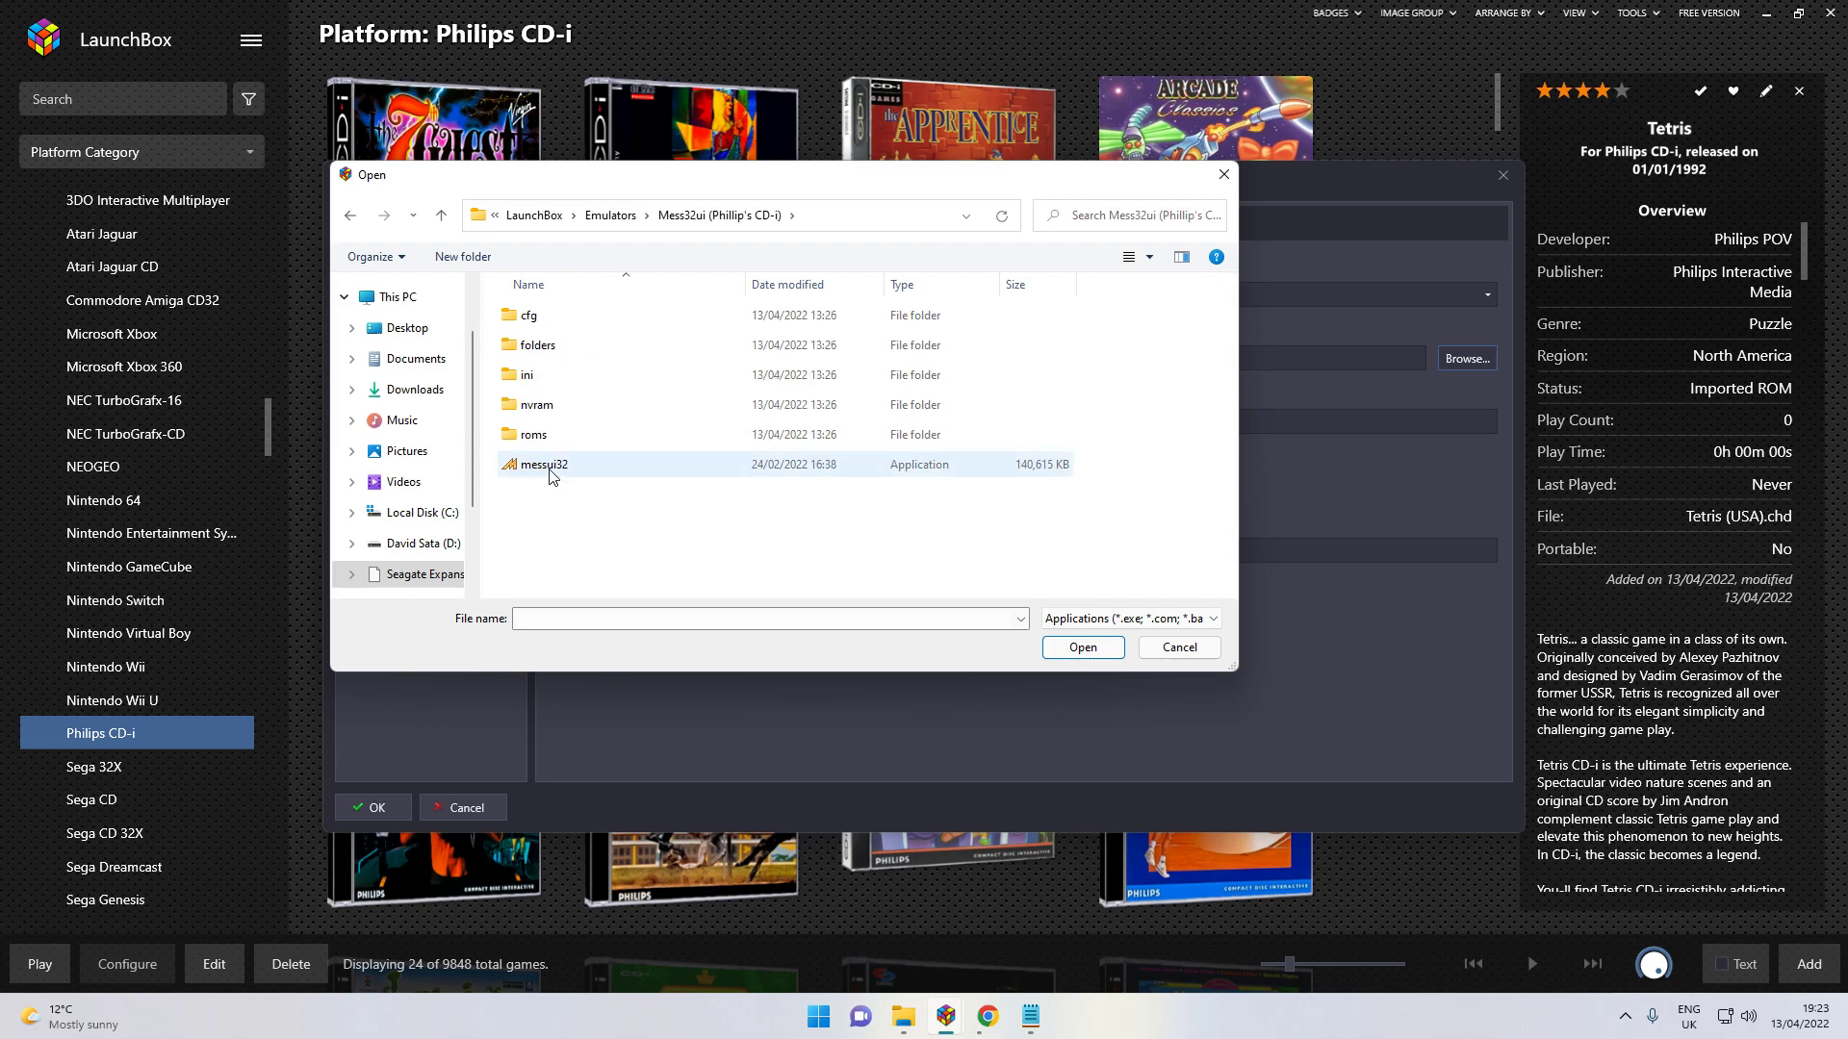
left_click(552, 467)
left_click(1082, 646)
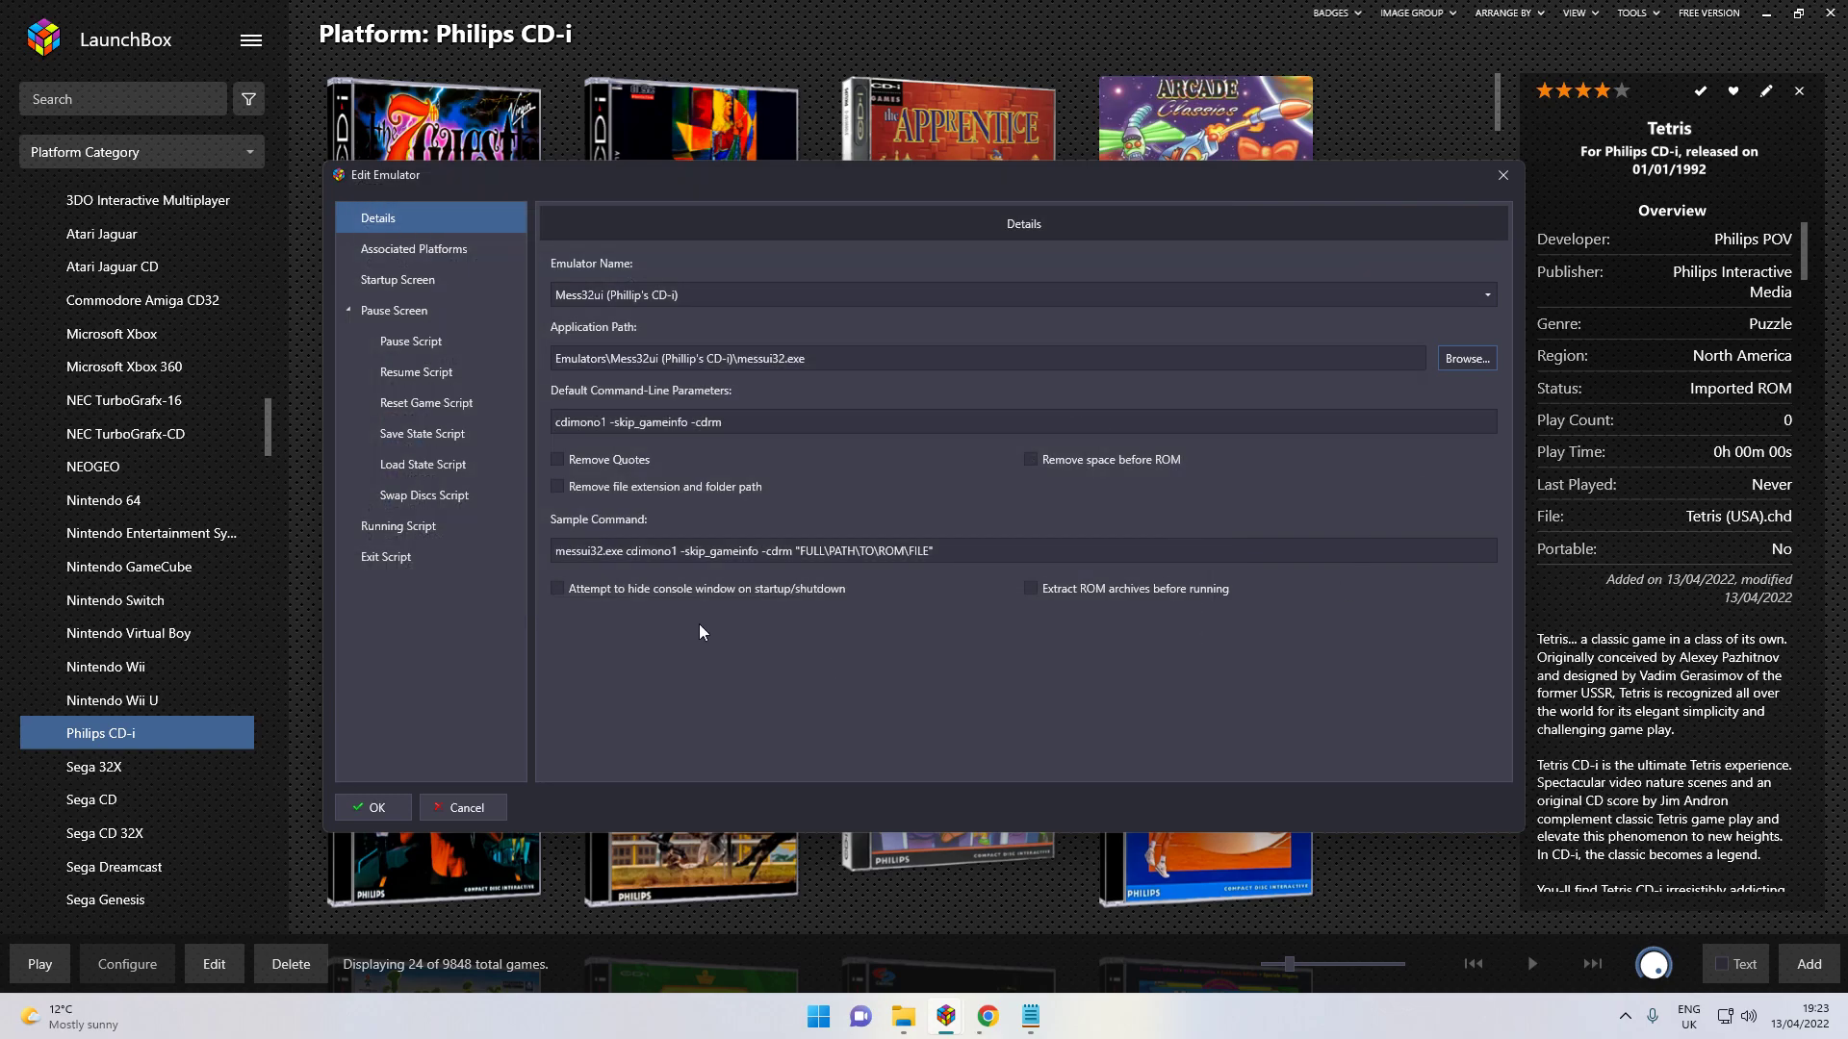
Step: Review the emulator's associated platforms and compare its default command-line parameters with the note open in Notepad
left_click(418, 237)
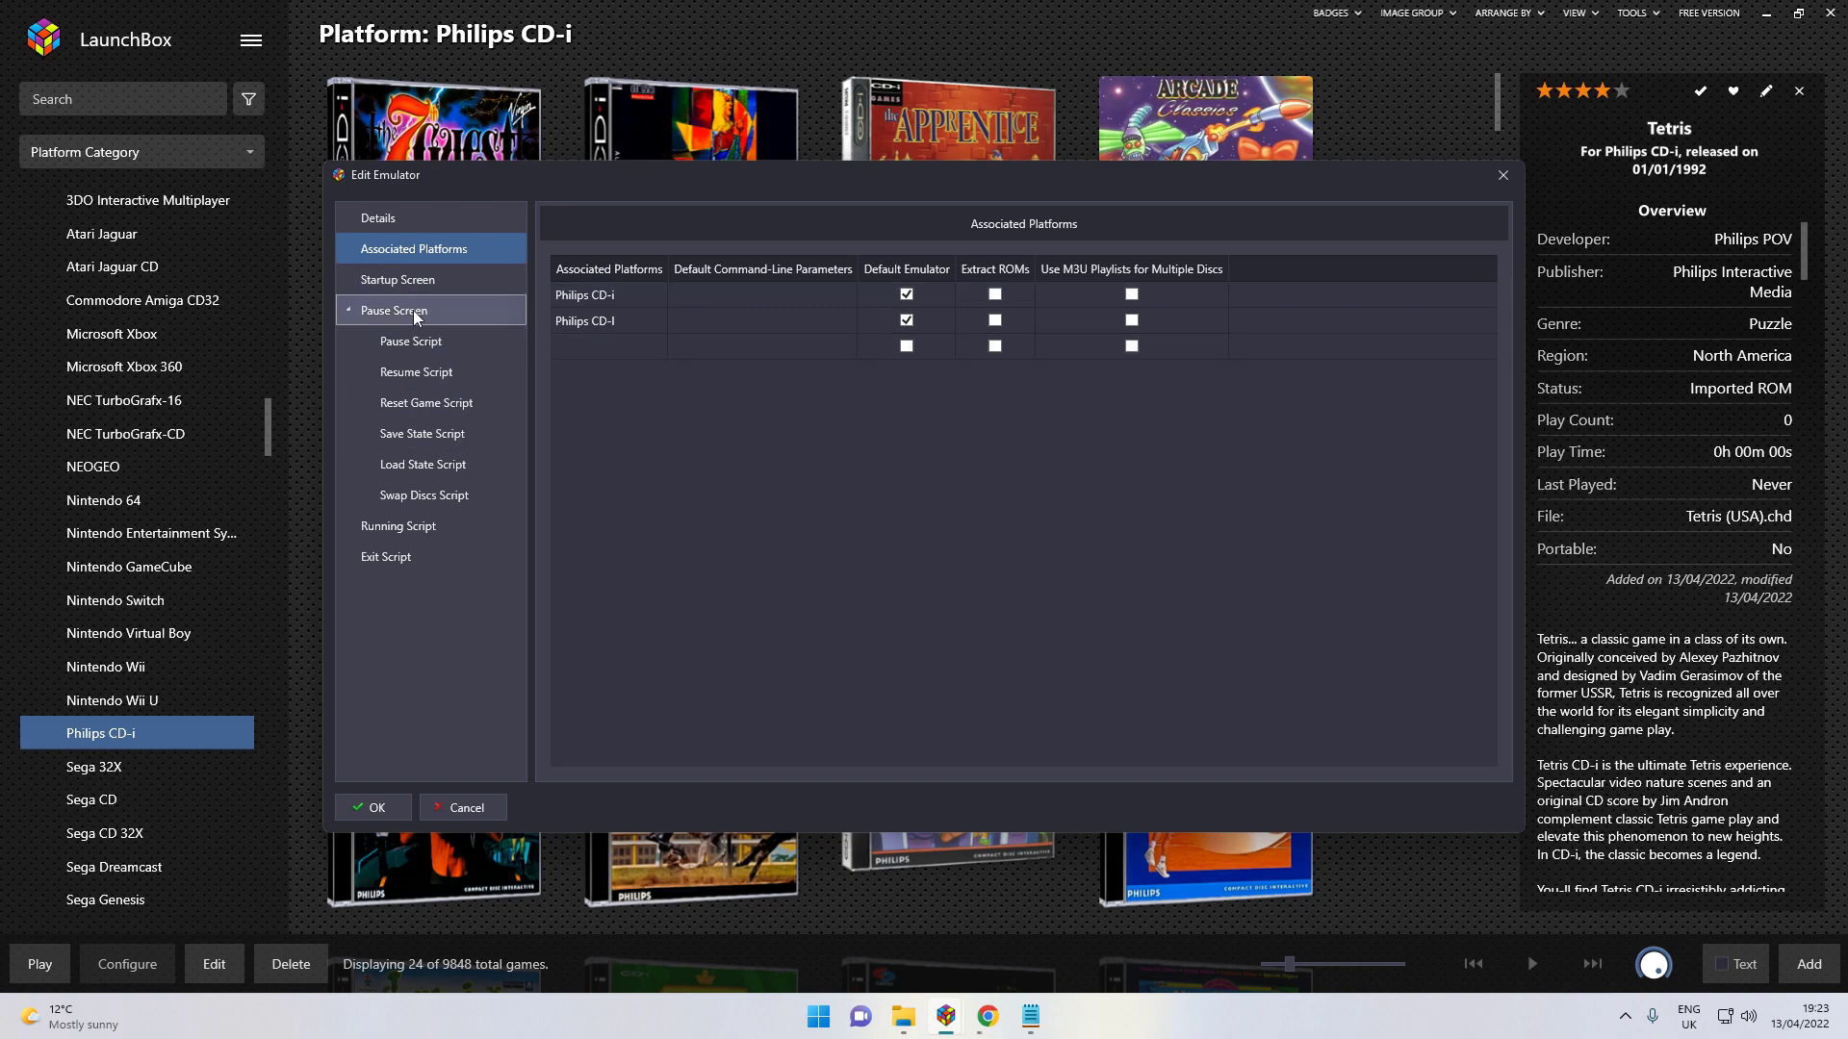
left_click(379, 218)
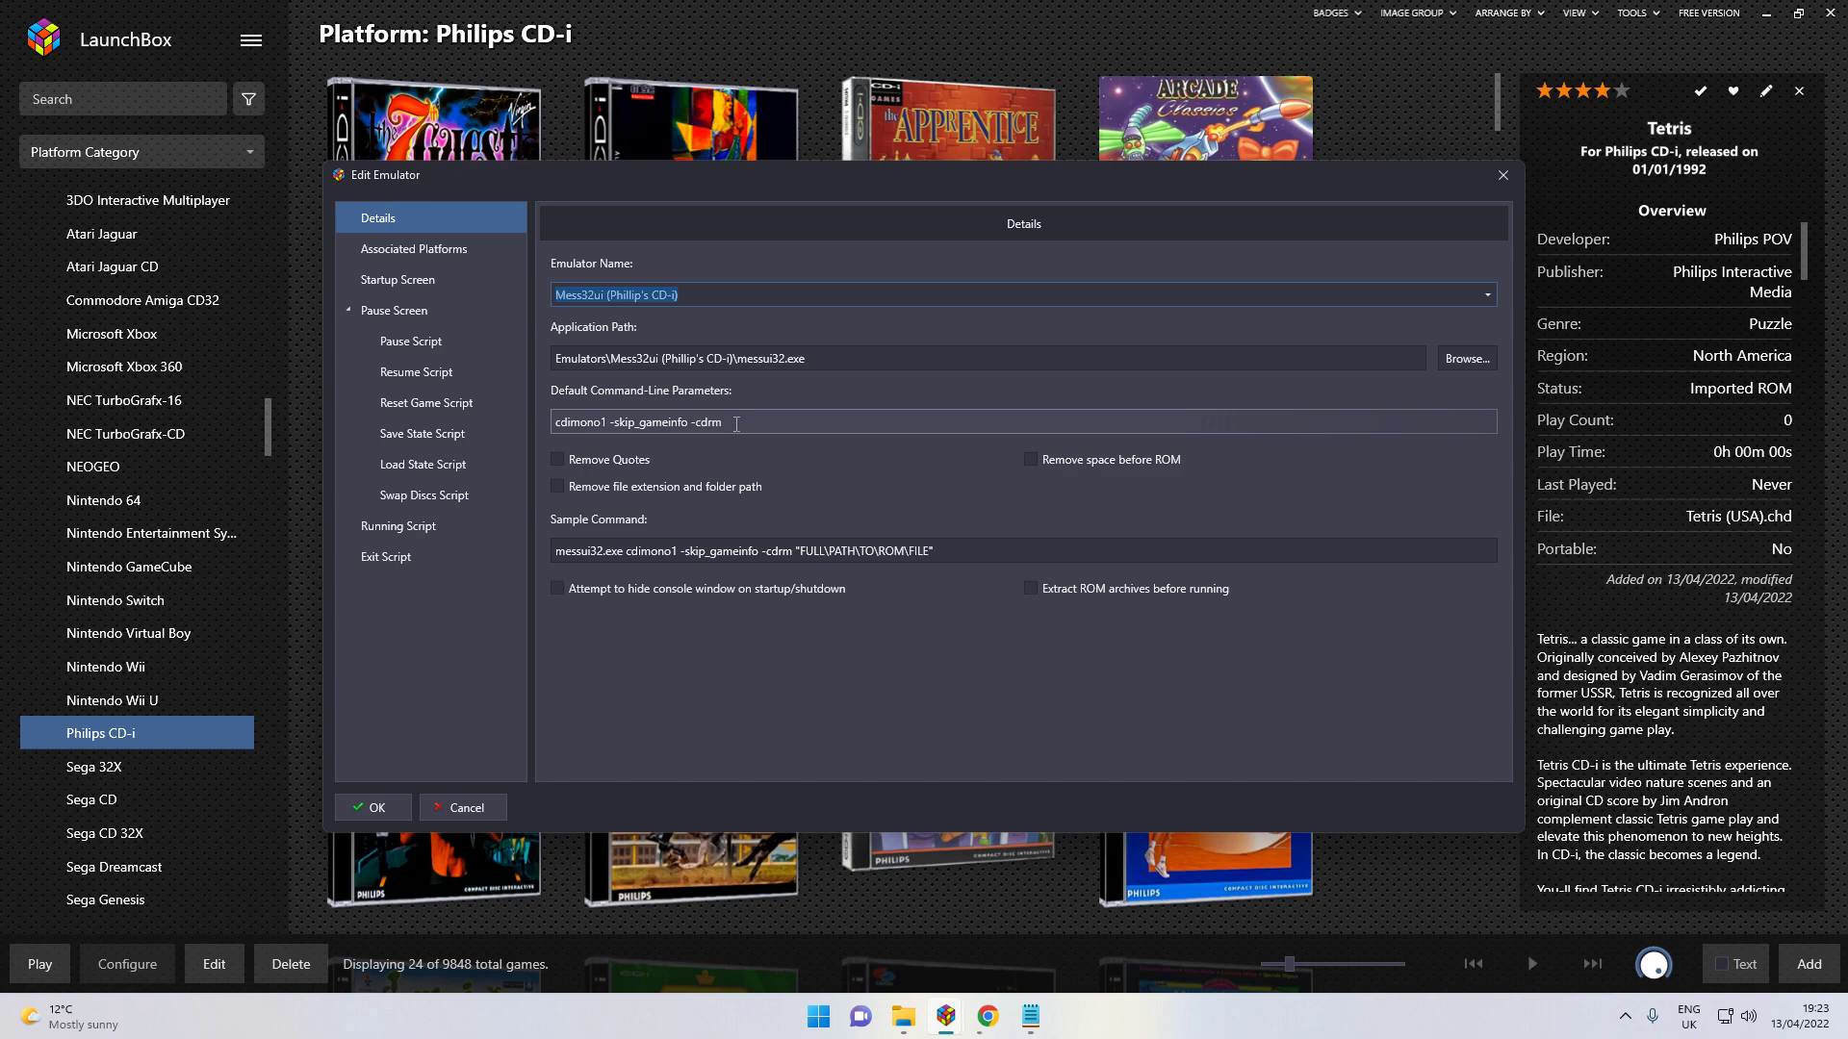
left_click(1034, 1024)
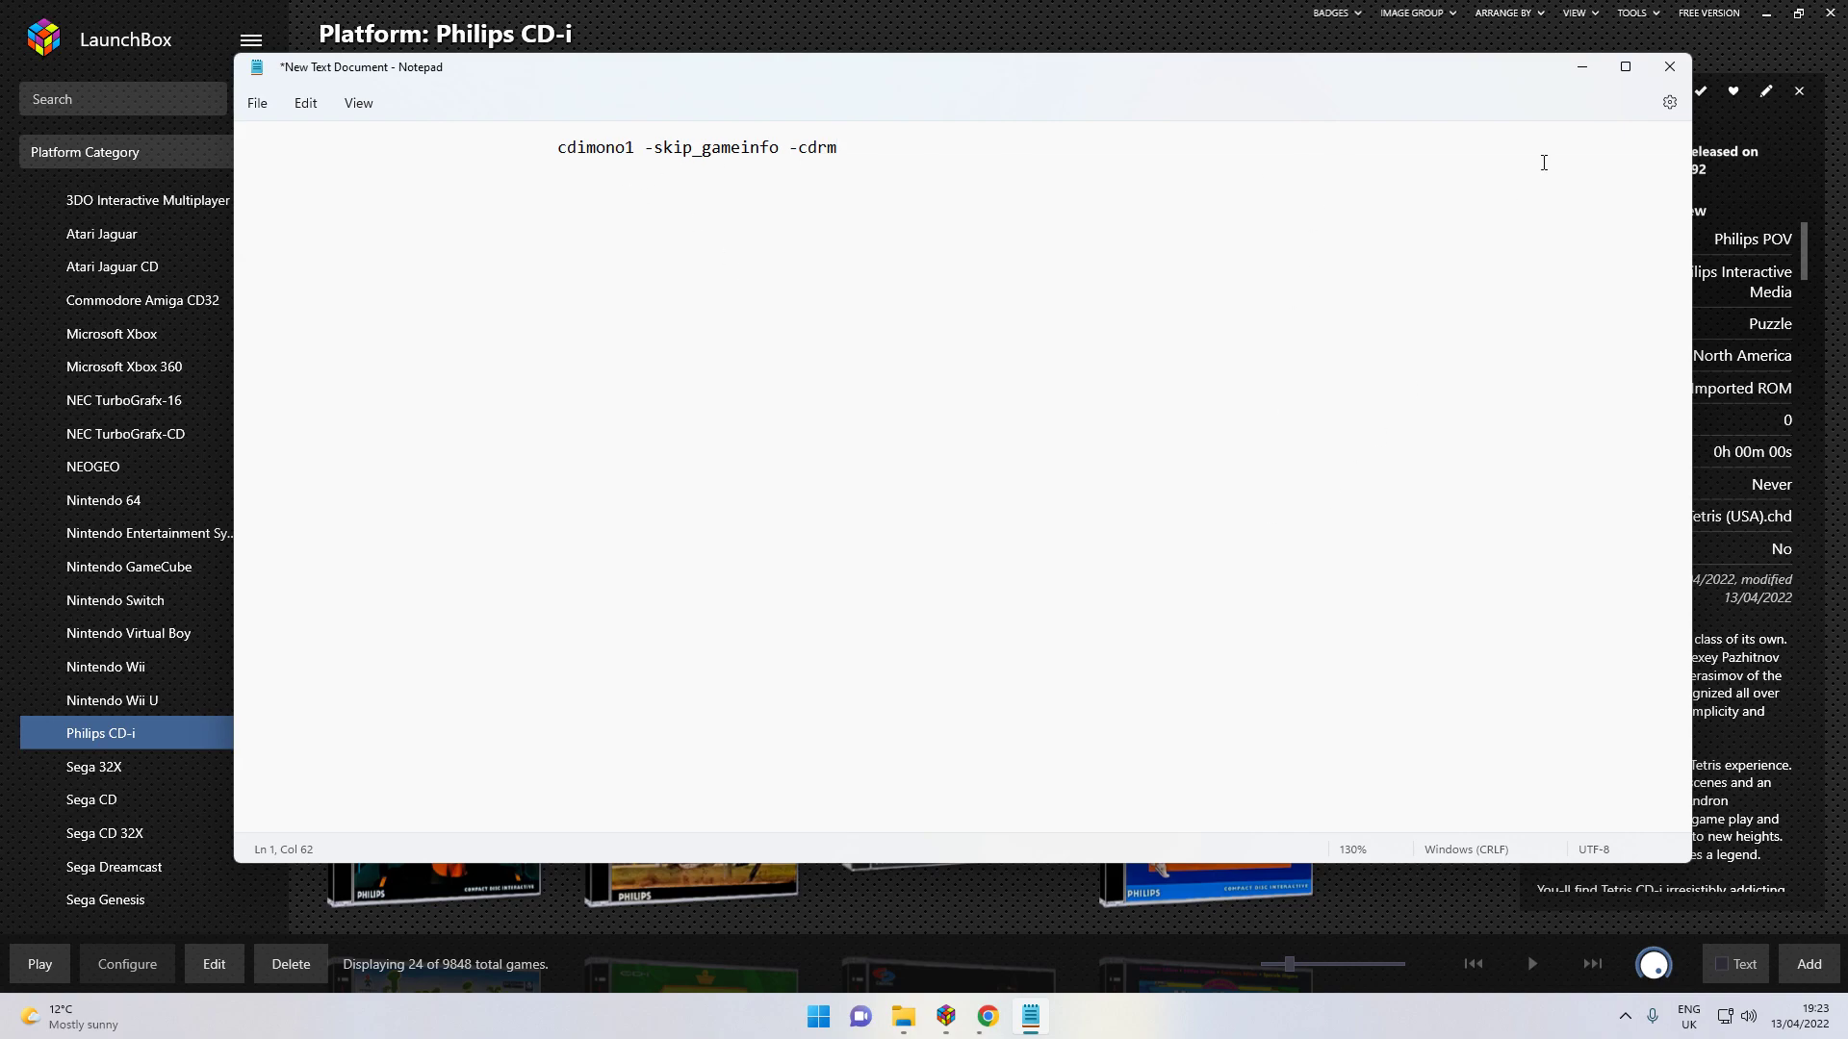
left_click(1581, 66)
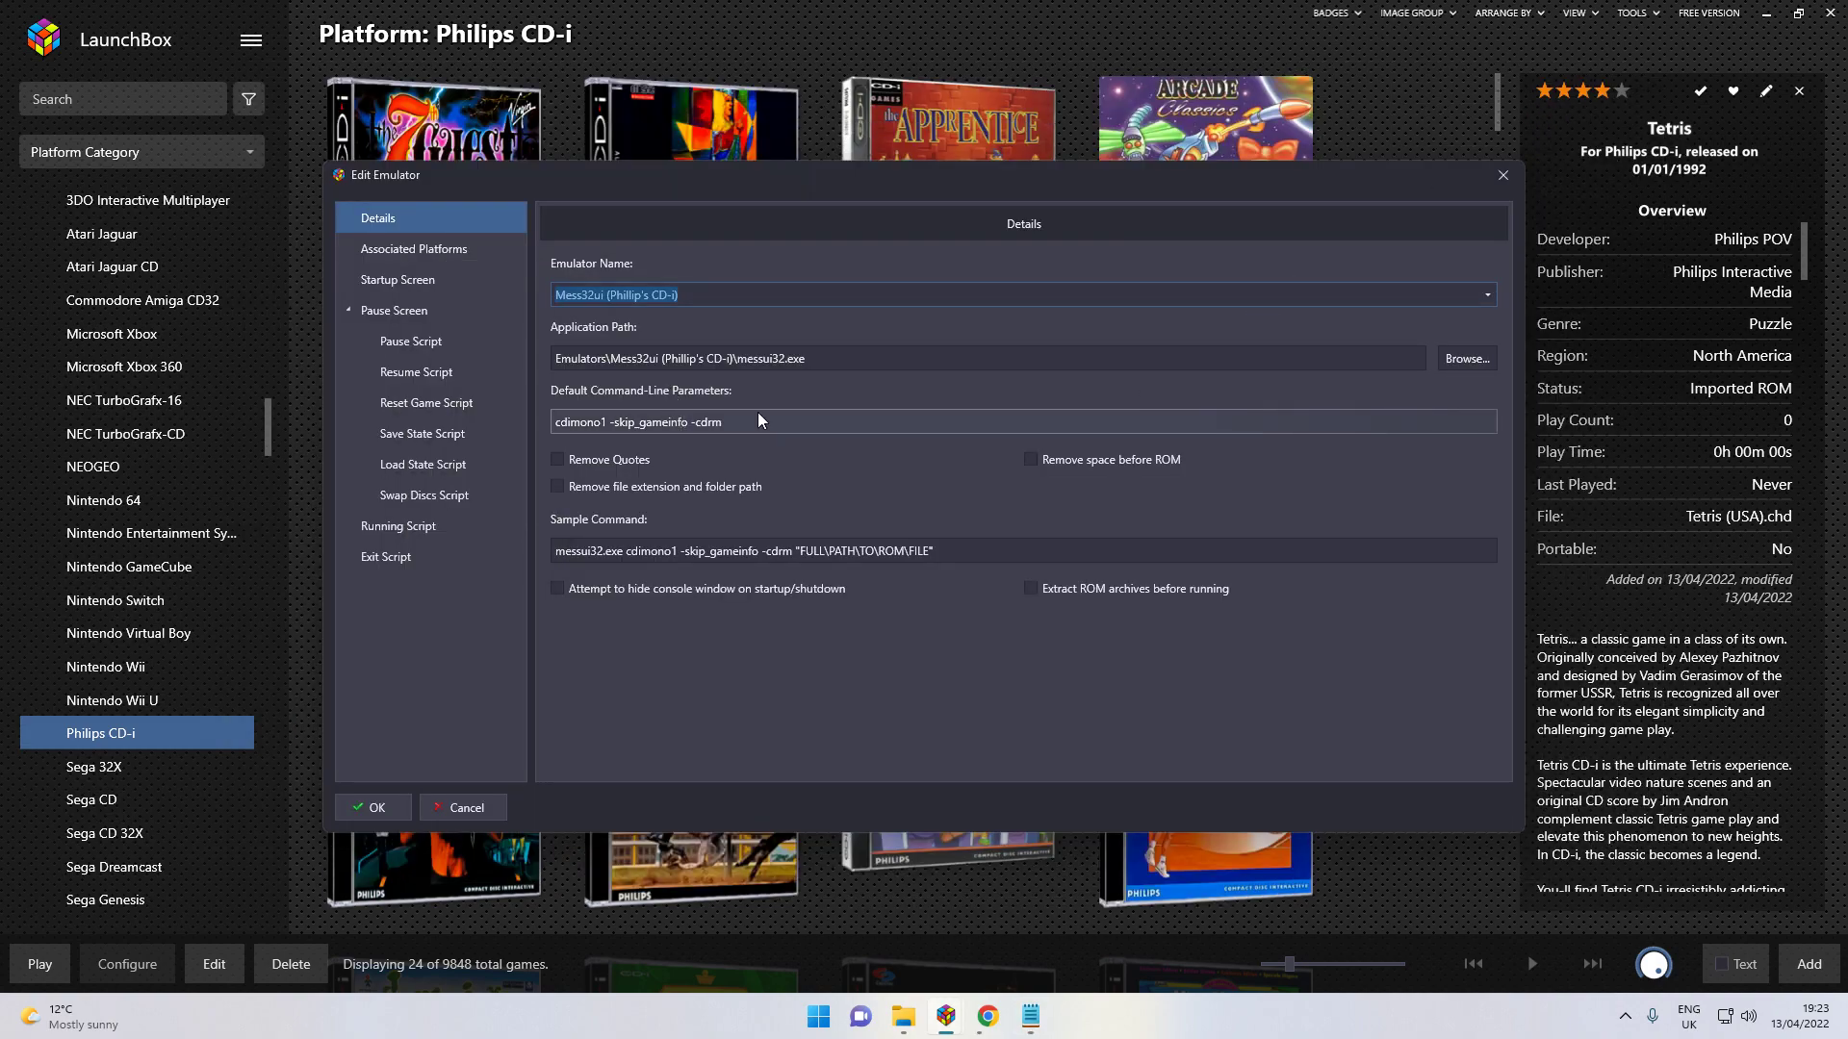
left_click(1026, 1022)
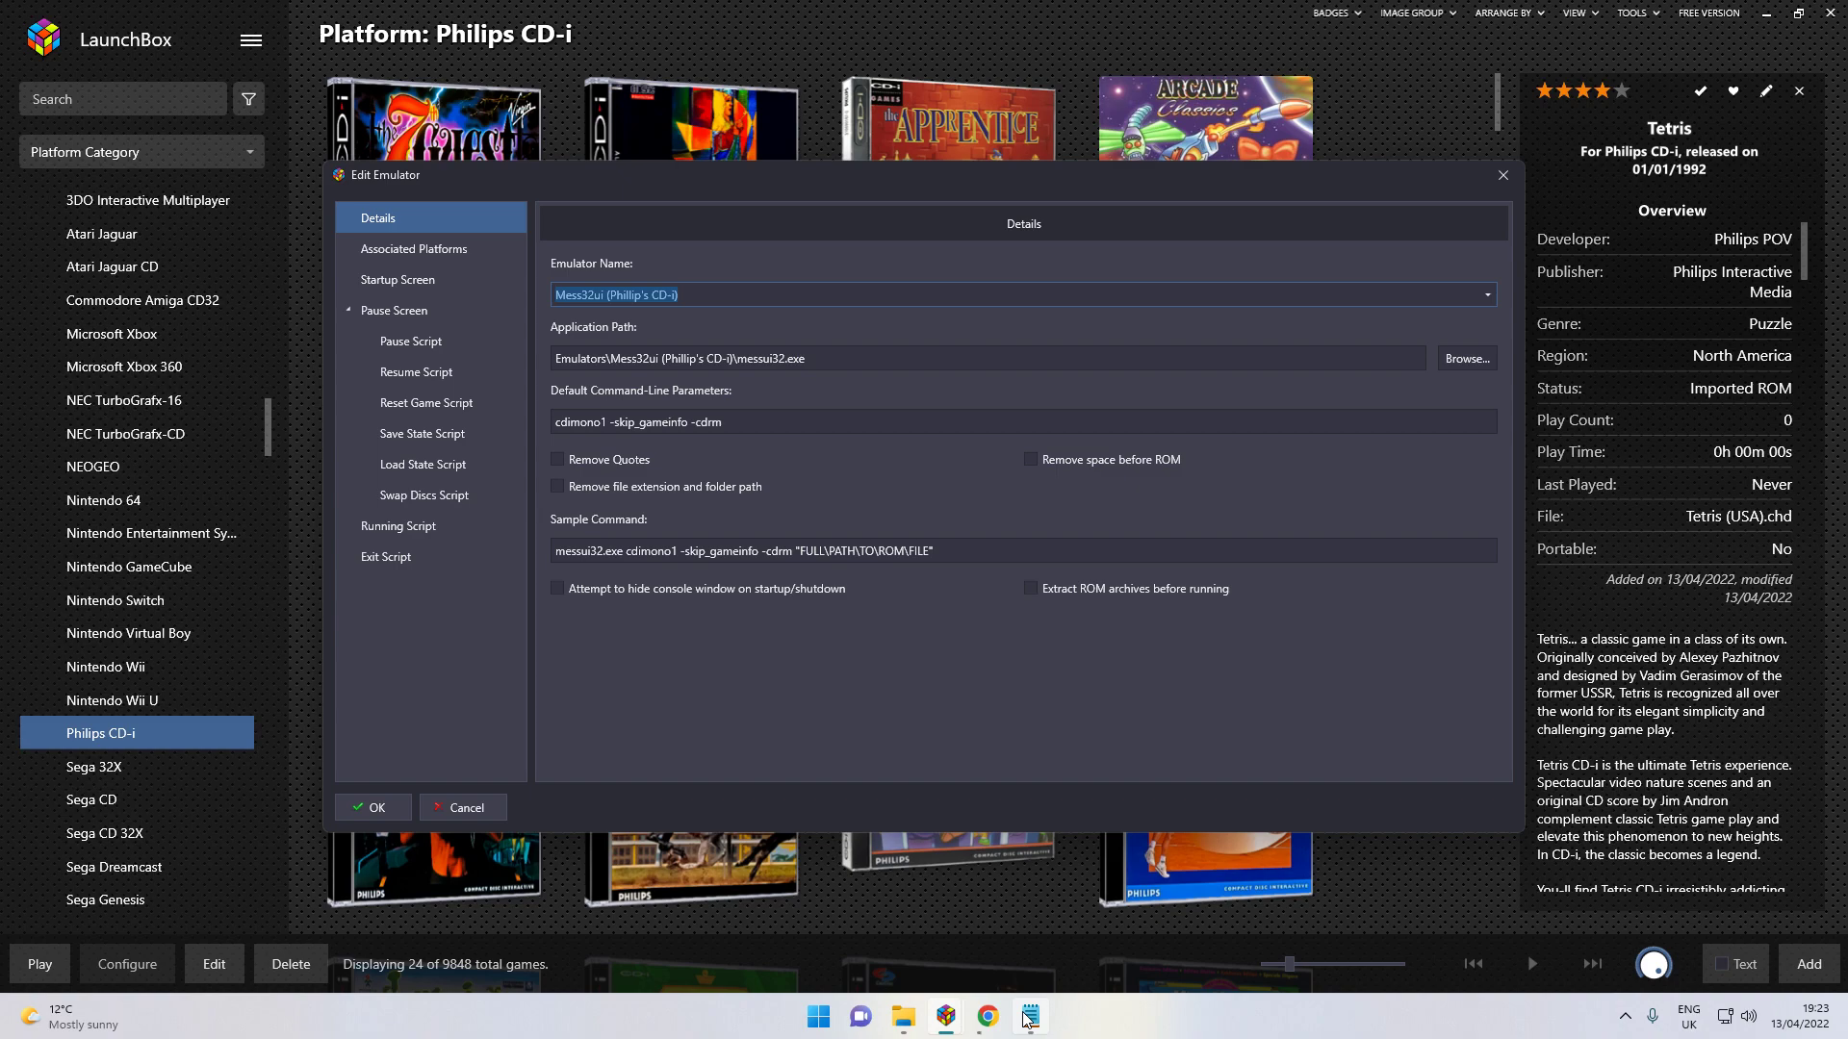
left_click(1026, 1019)
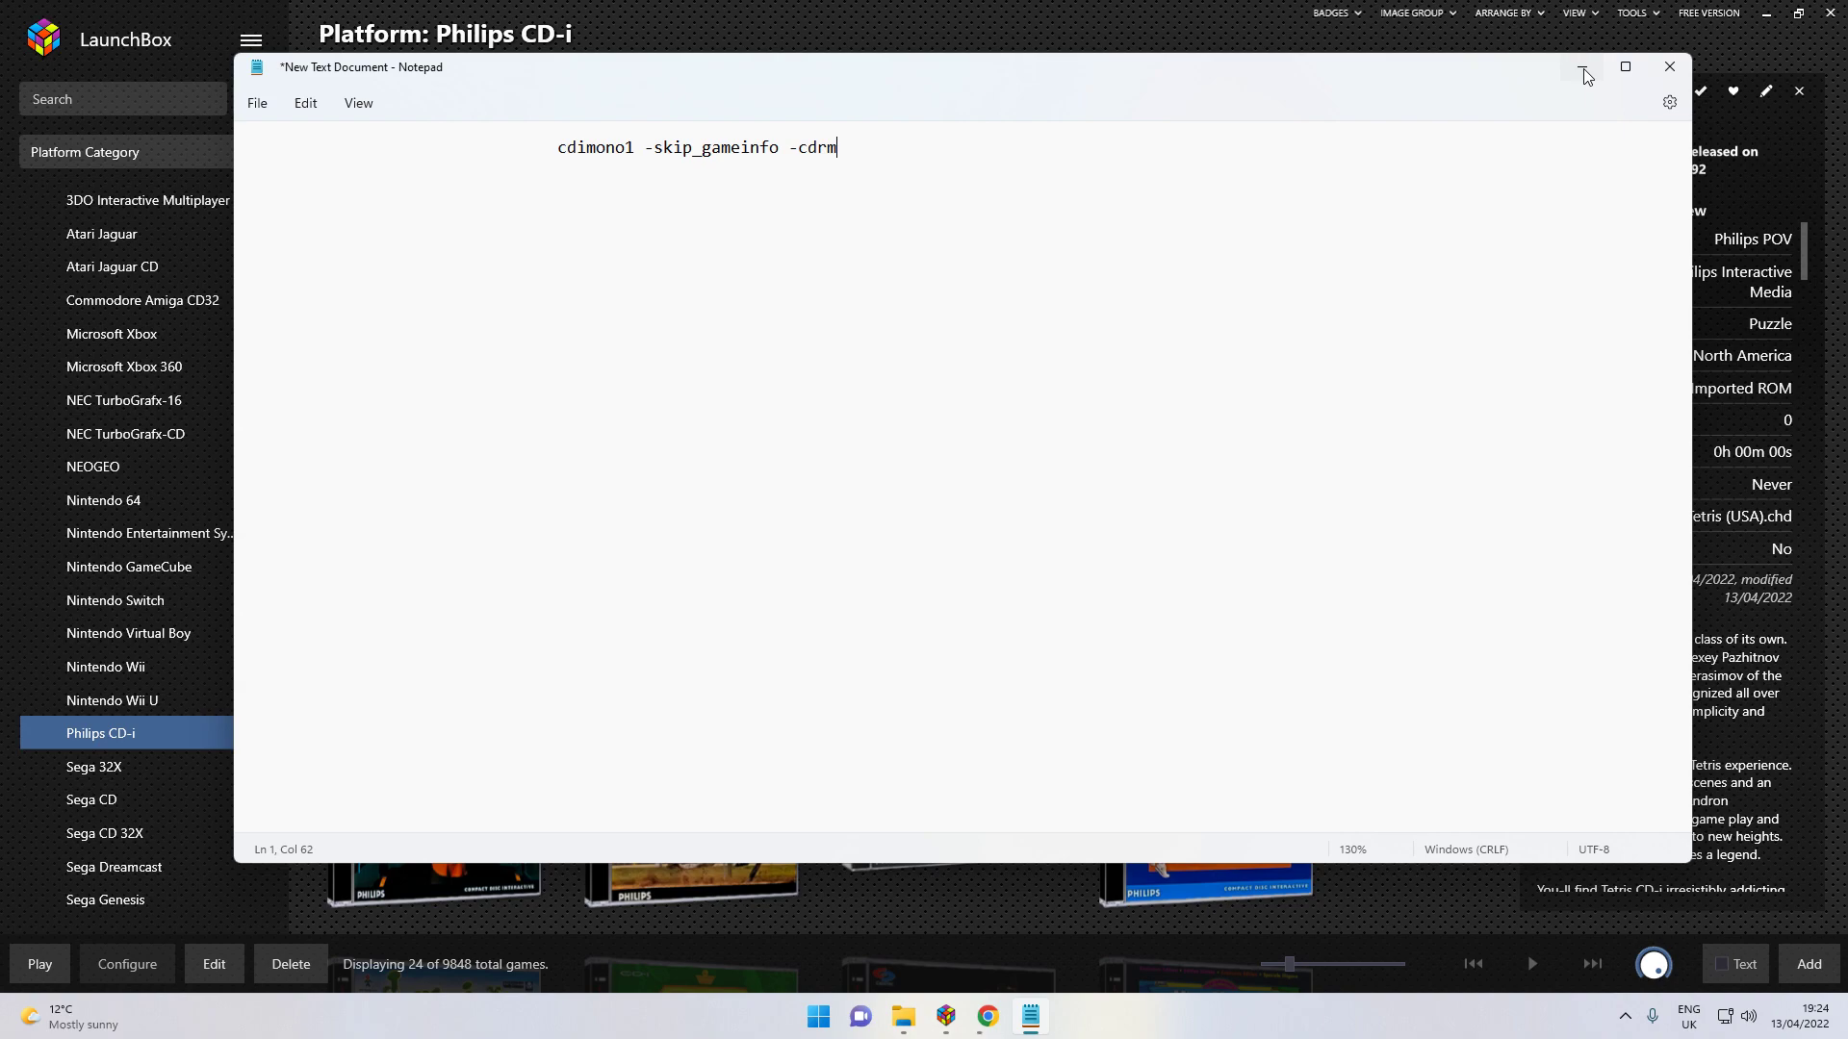
left_click(1583, 70)
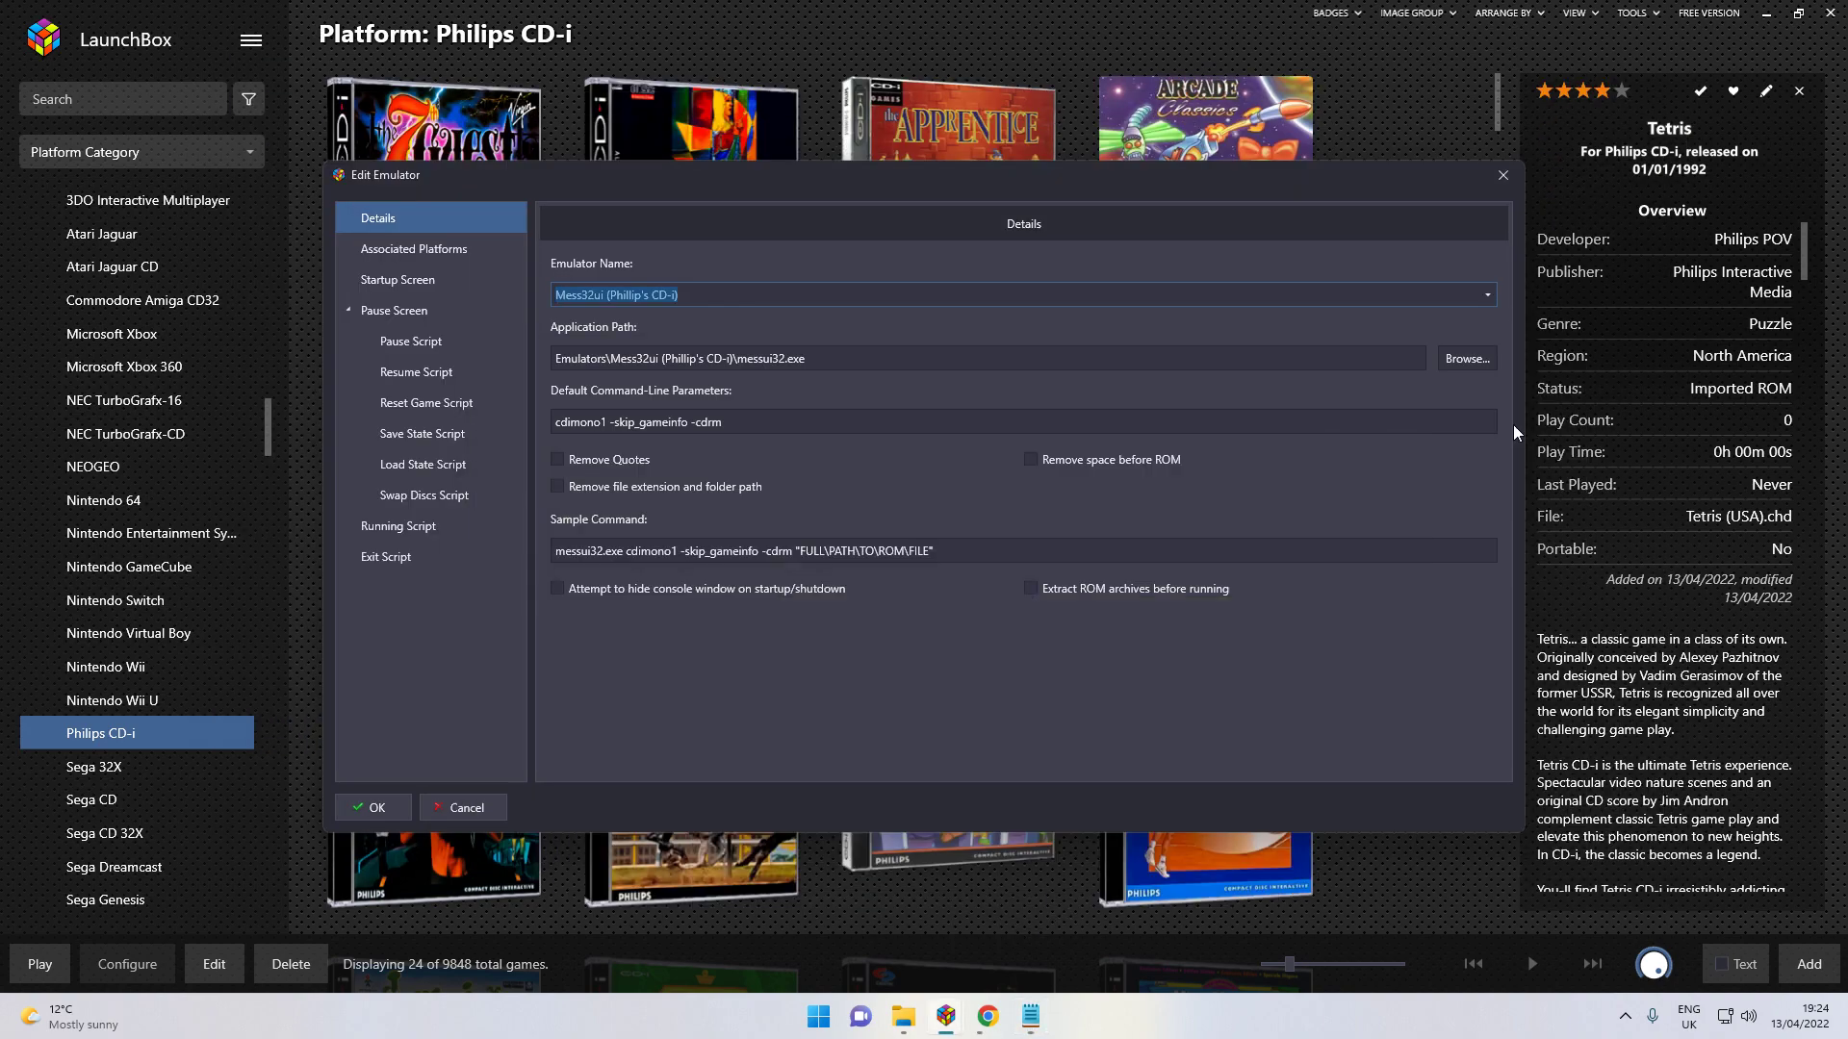
Step: Close the Notepad document with the command-line parameters without saving its changes
left_click(1030, 1017)
left_click(1670, 66)
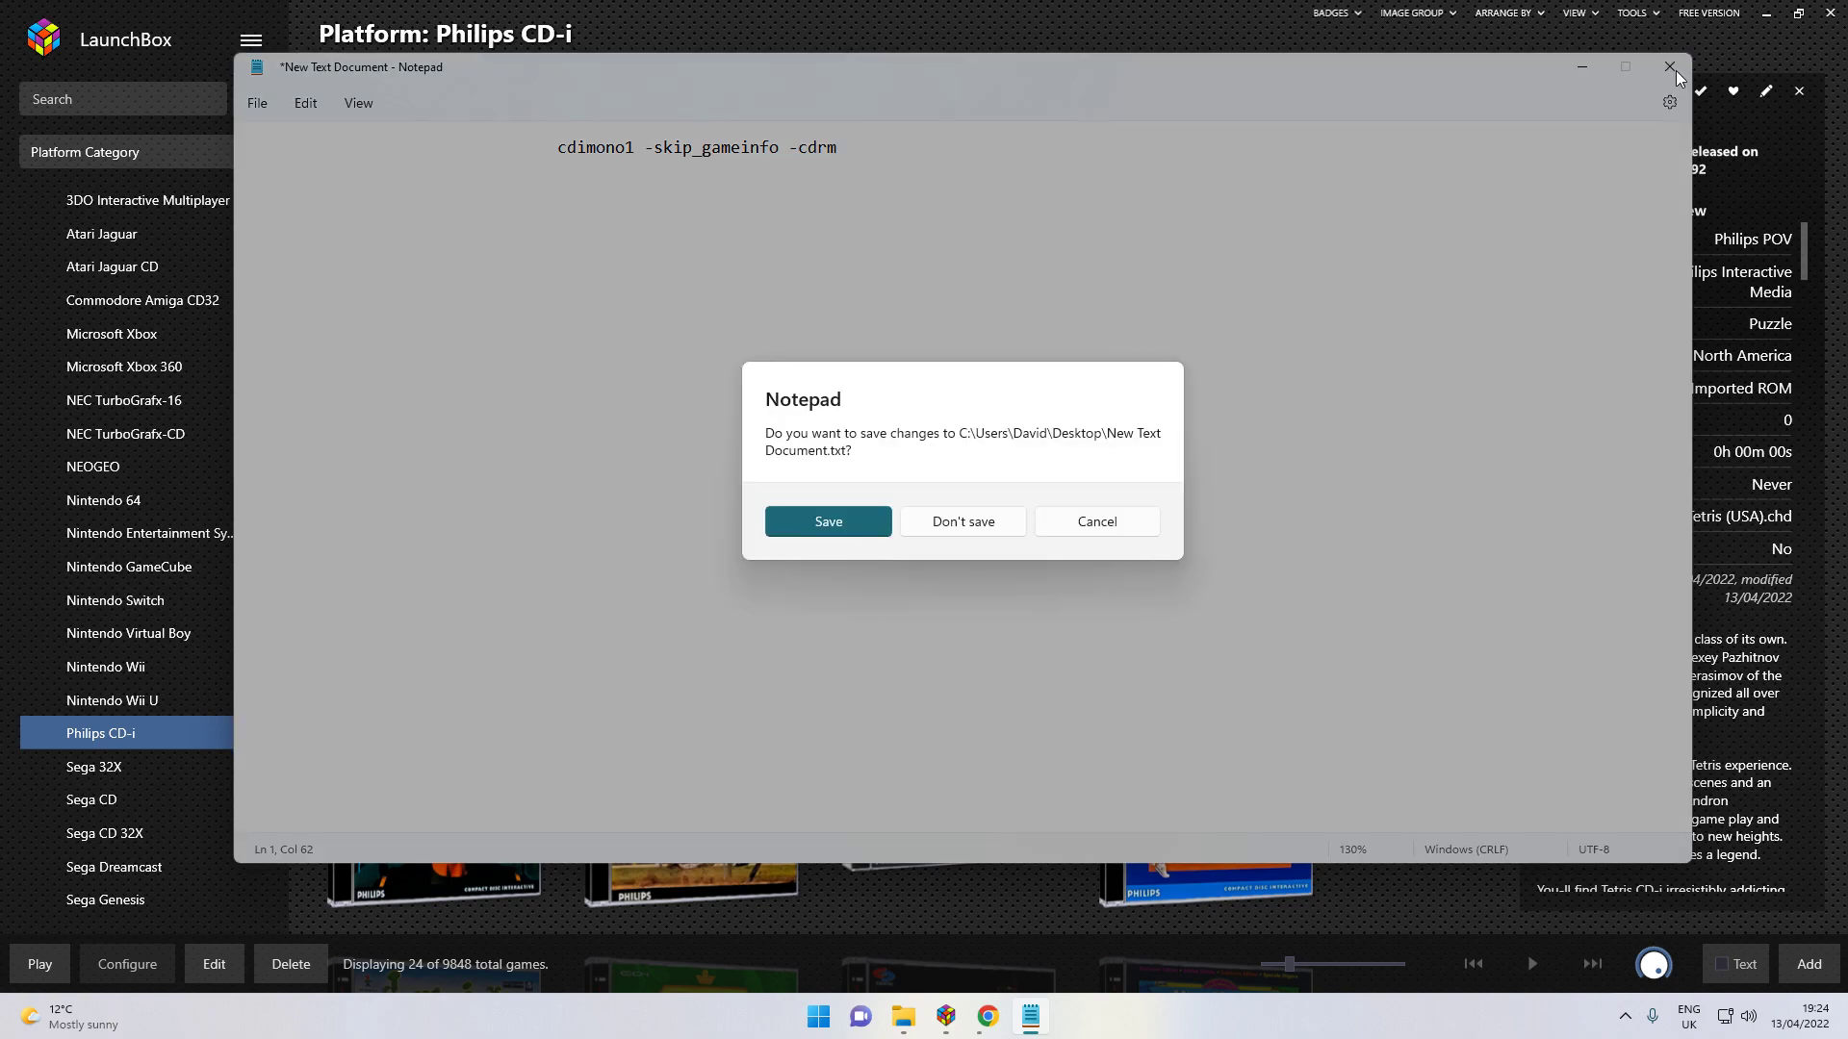
left_click(953, 532)
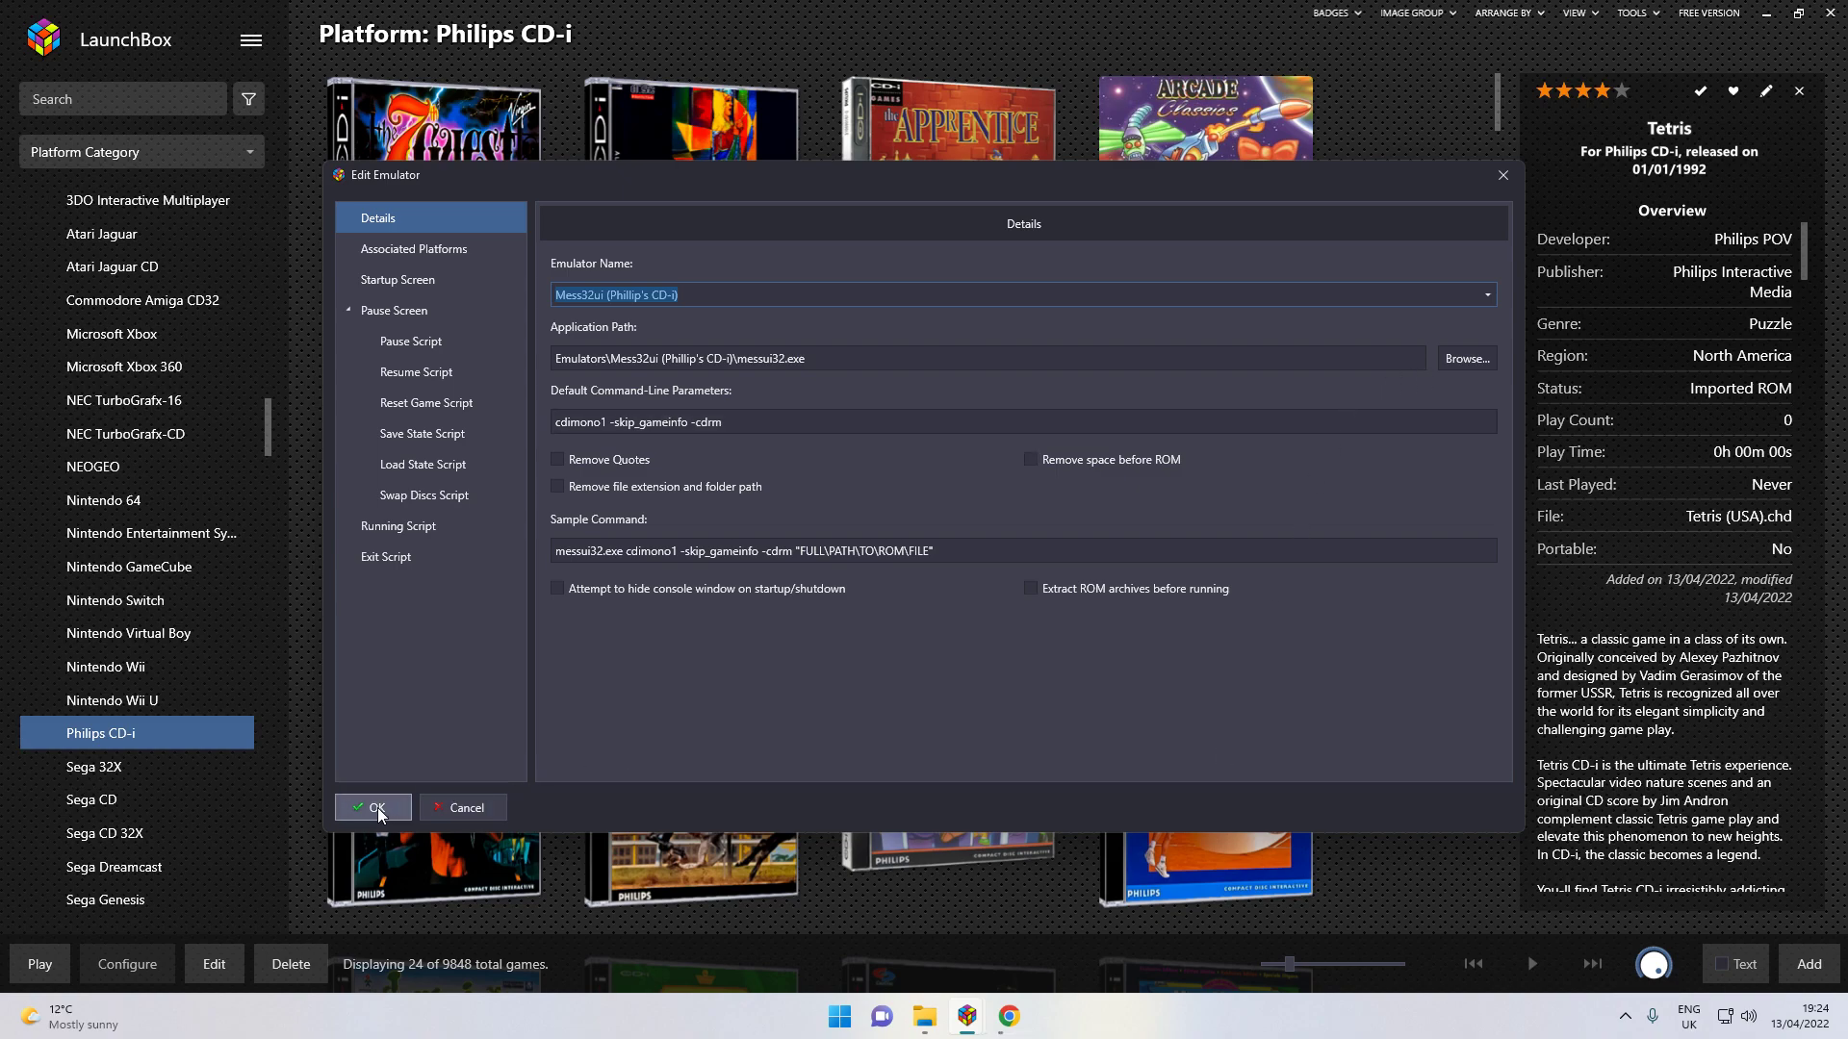
Step: Cancel editing the Mess32ui (Phillip's CD-i) entry and close the Manage Emulators list
left_click(442, 812)
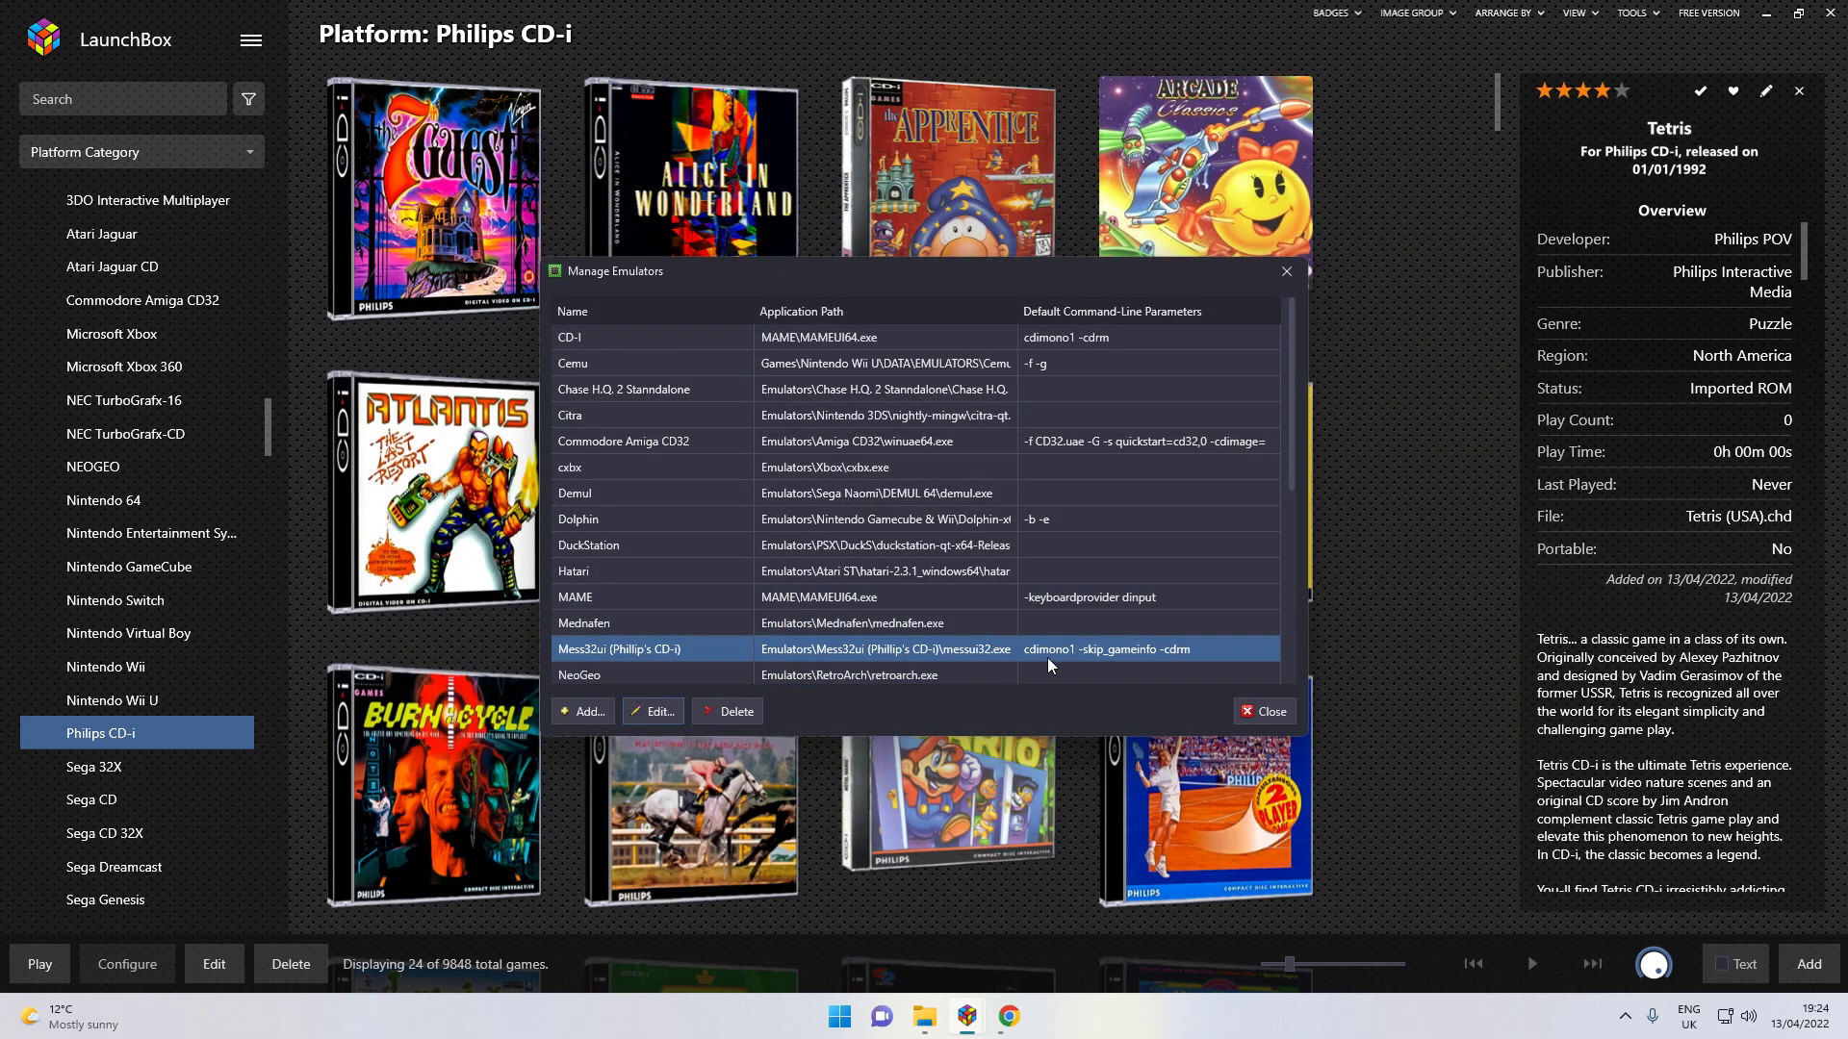
left_click(1261, 715)
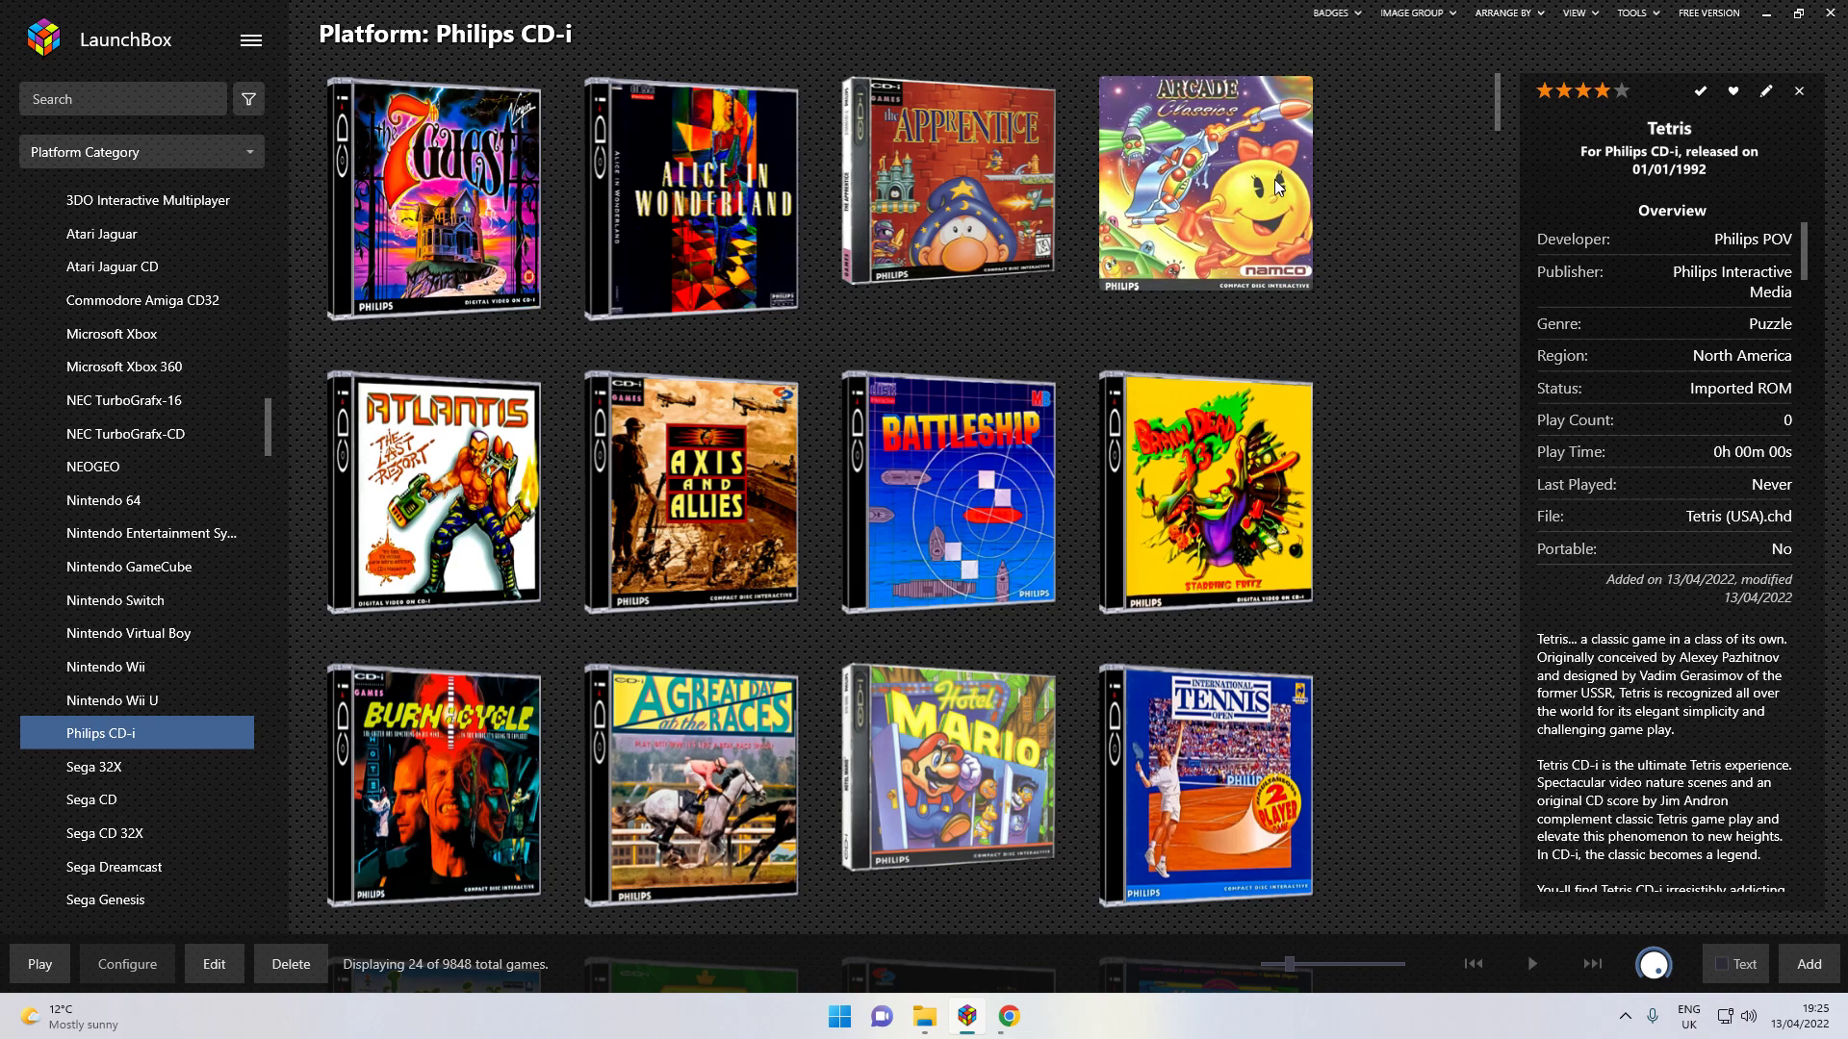
mouse_move(431, 132)
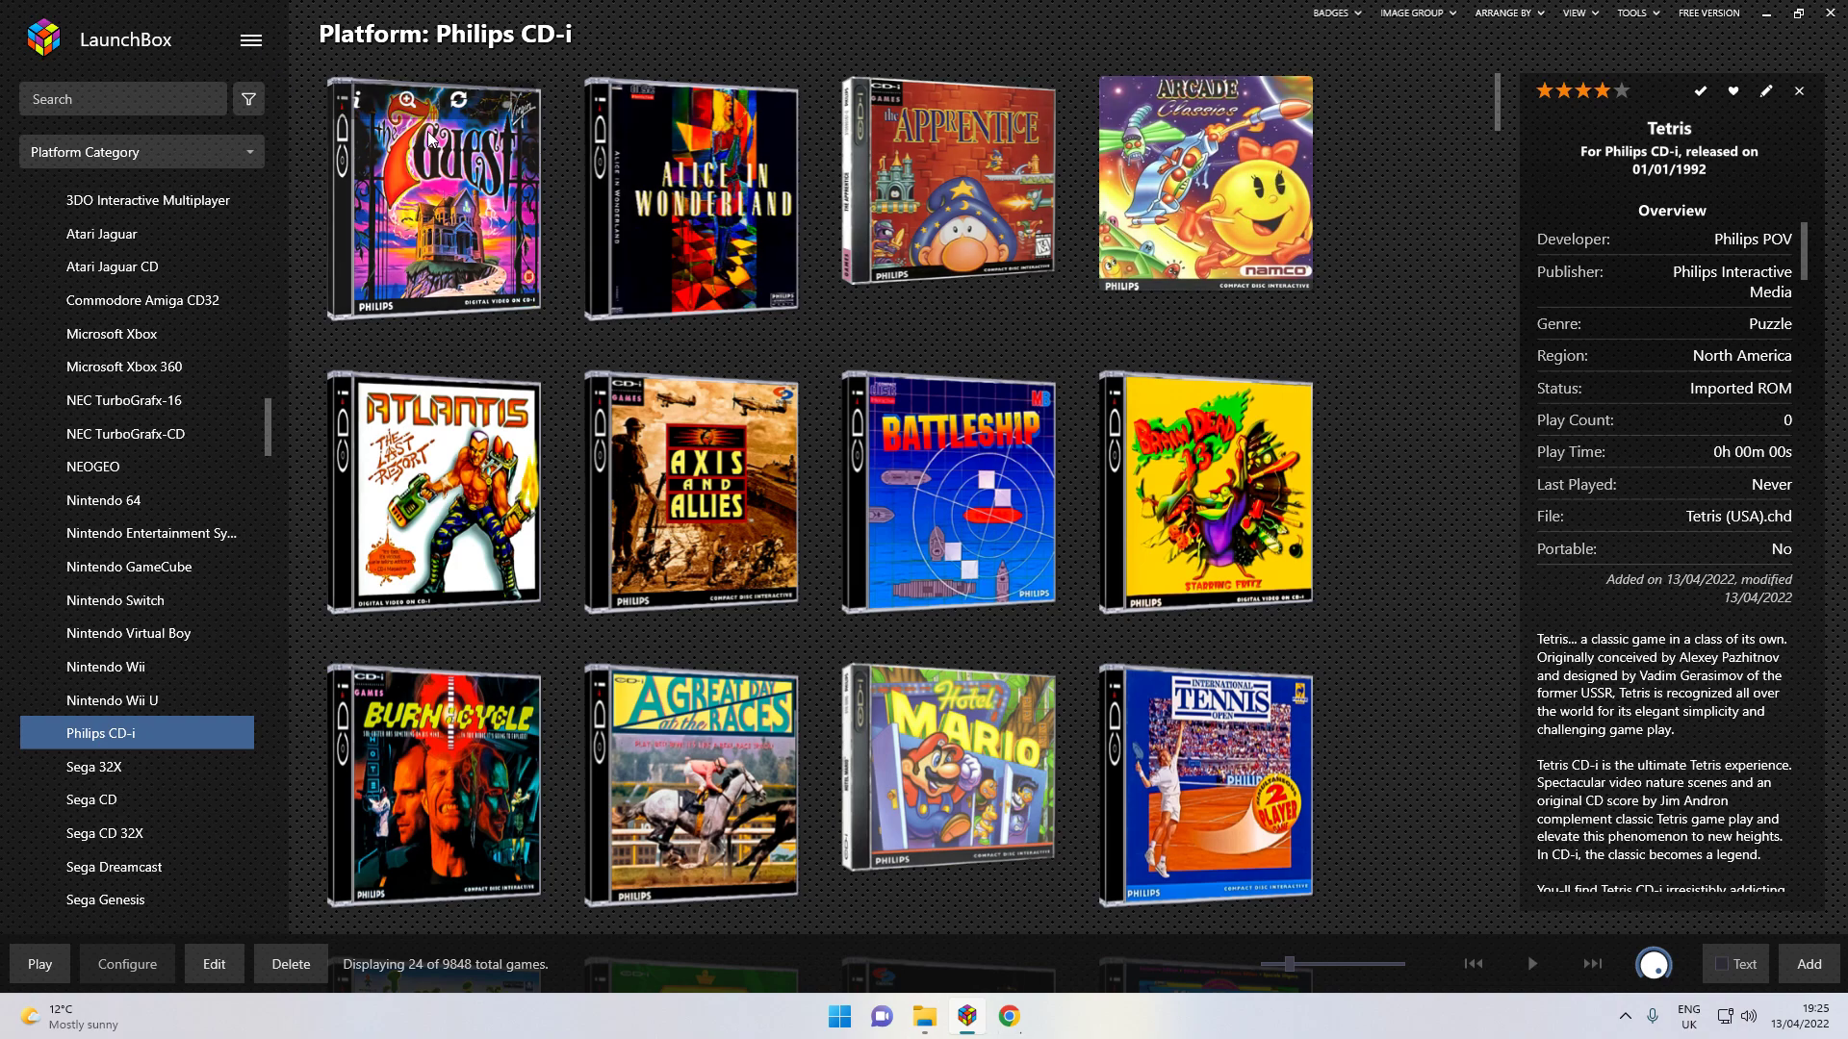
left_click(258, 44)
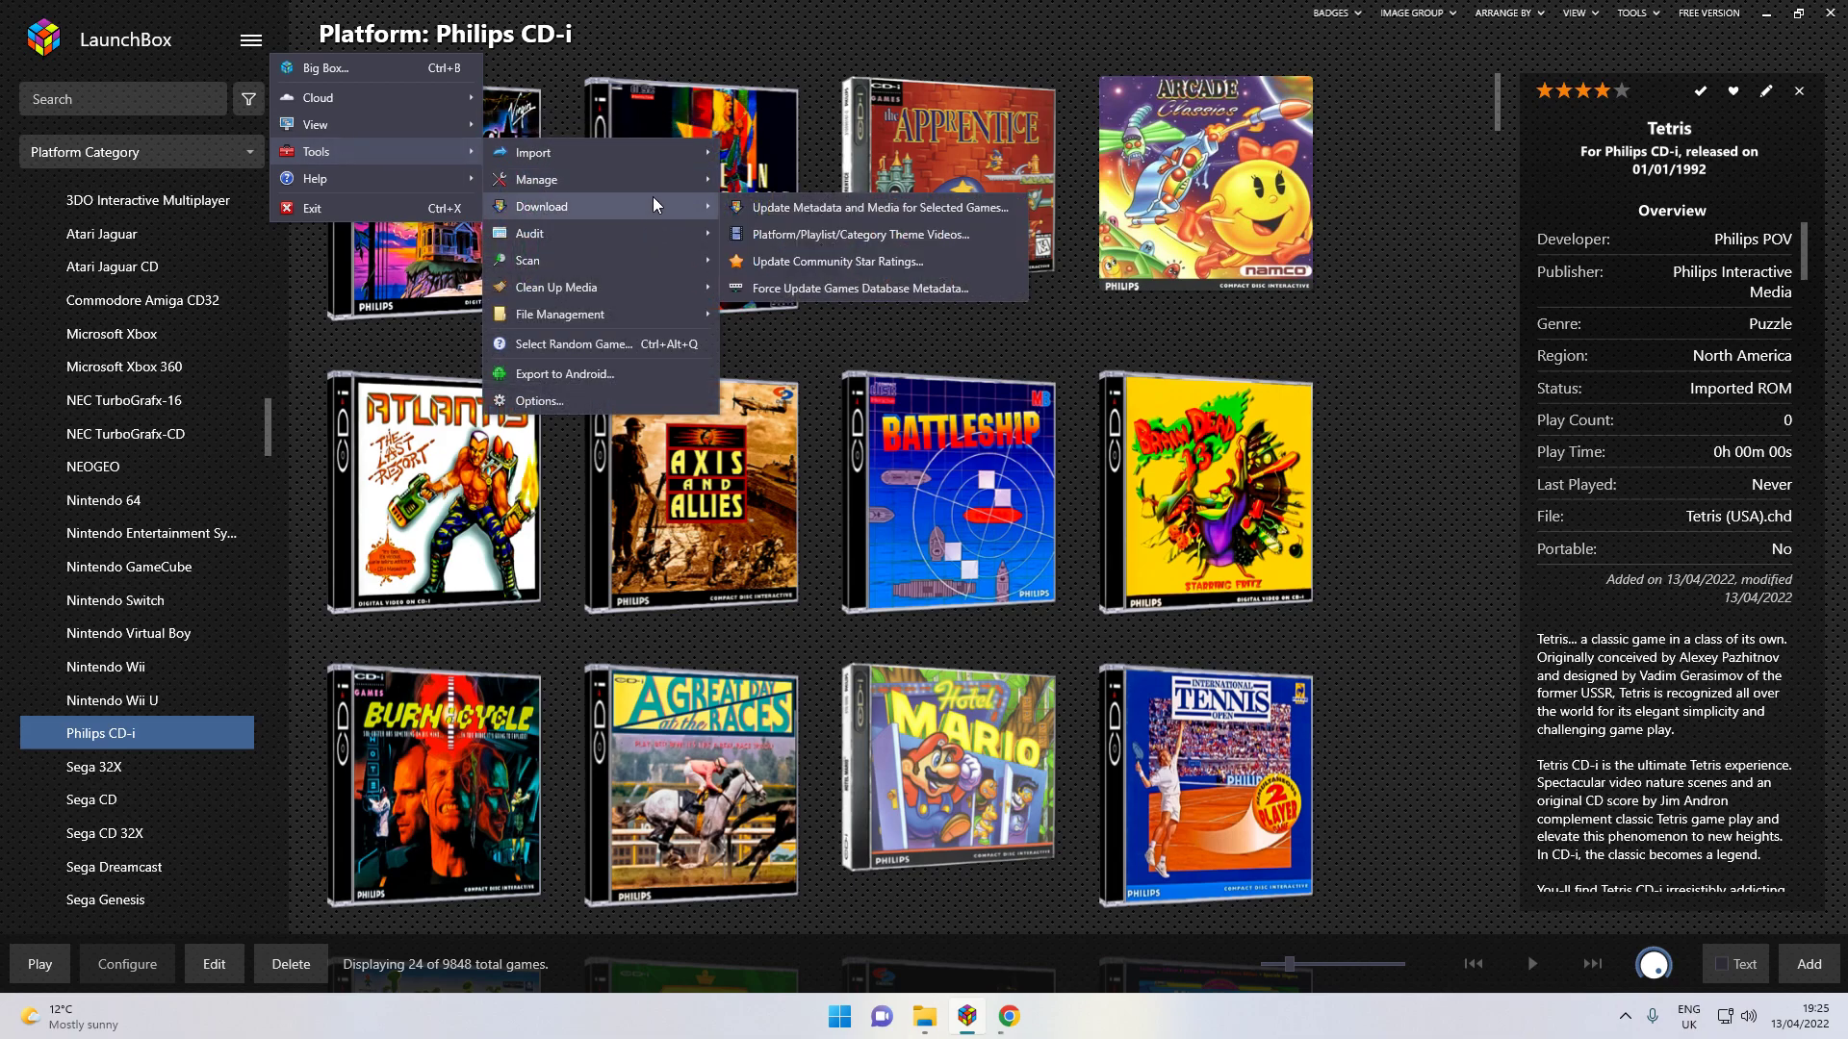
mouse_move(622, 266)
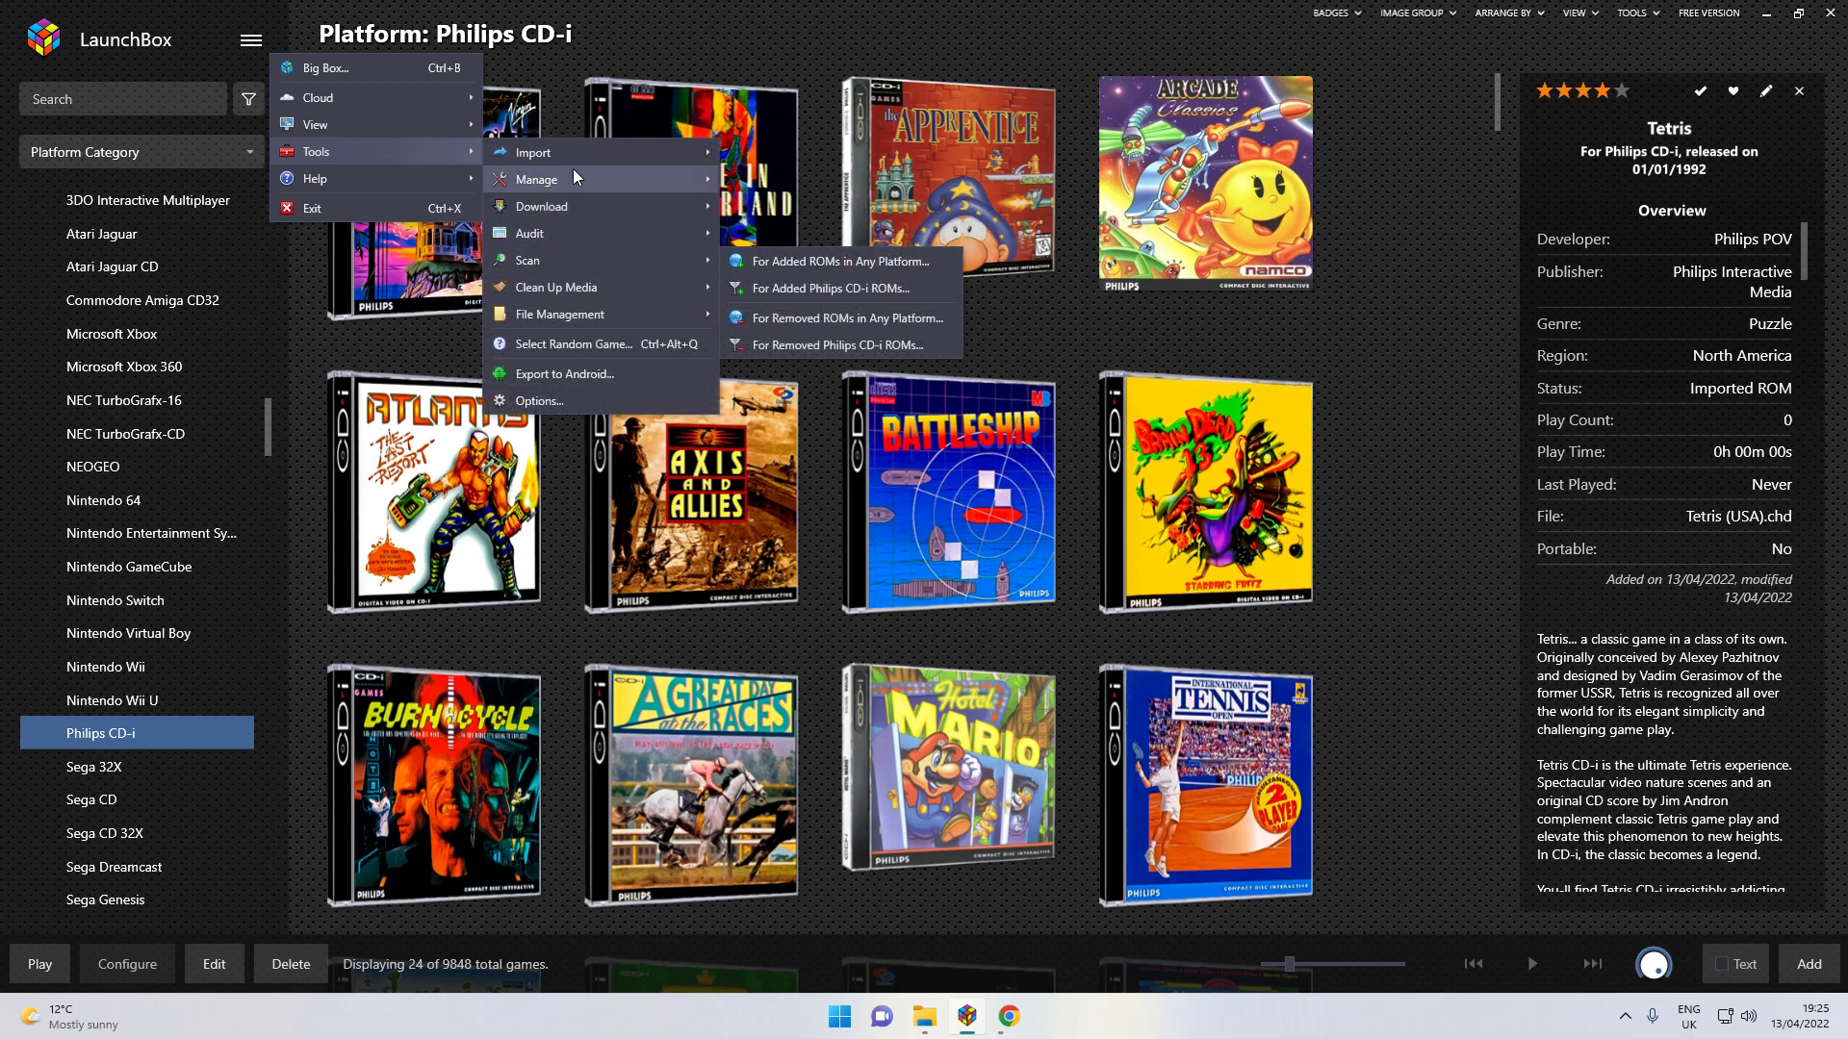
mouse_move(579, 154)
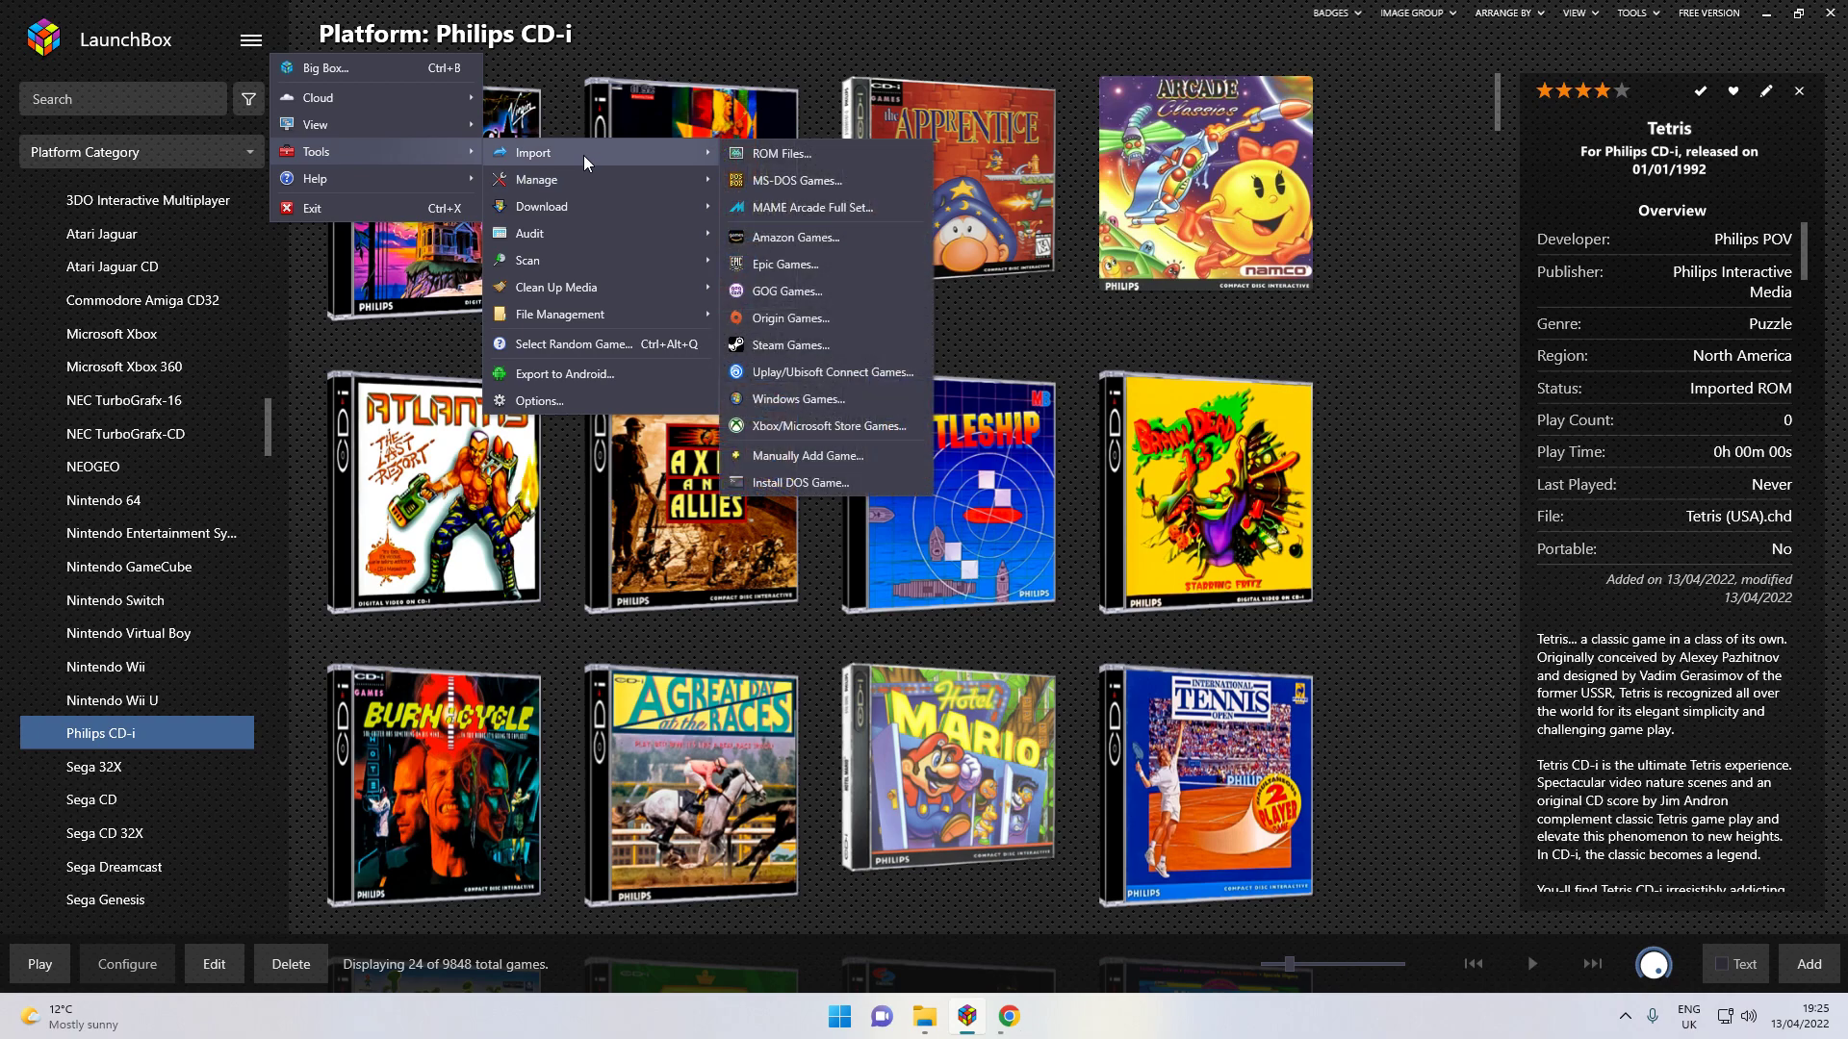
left_click(810, 150)
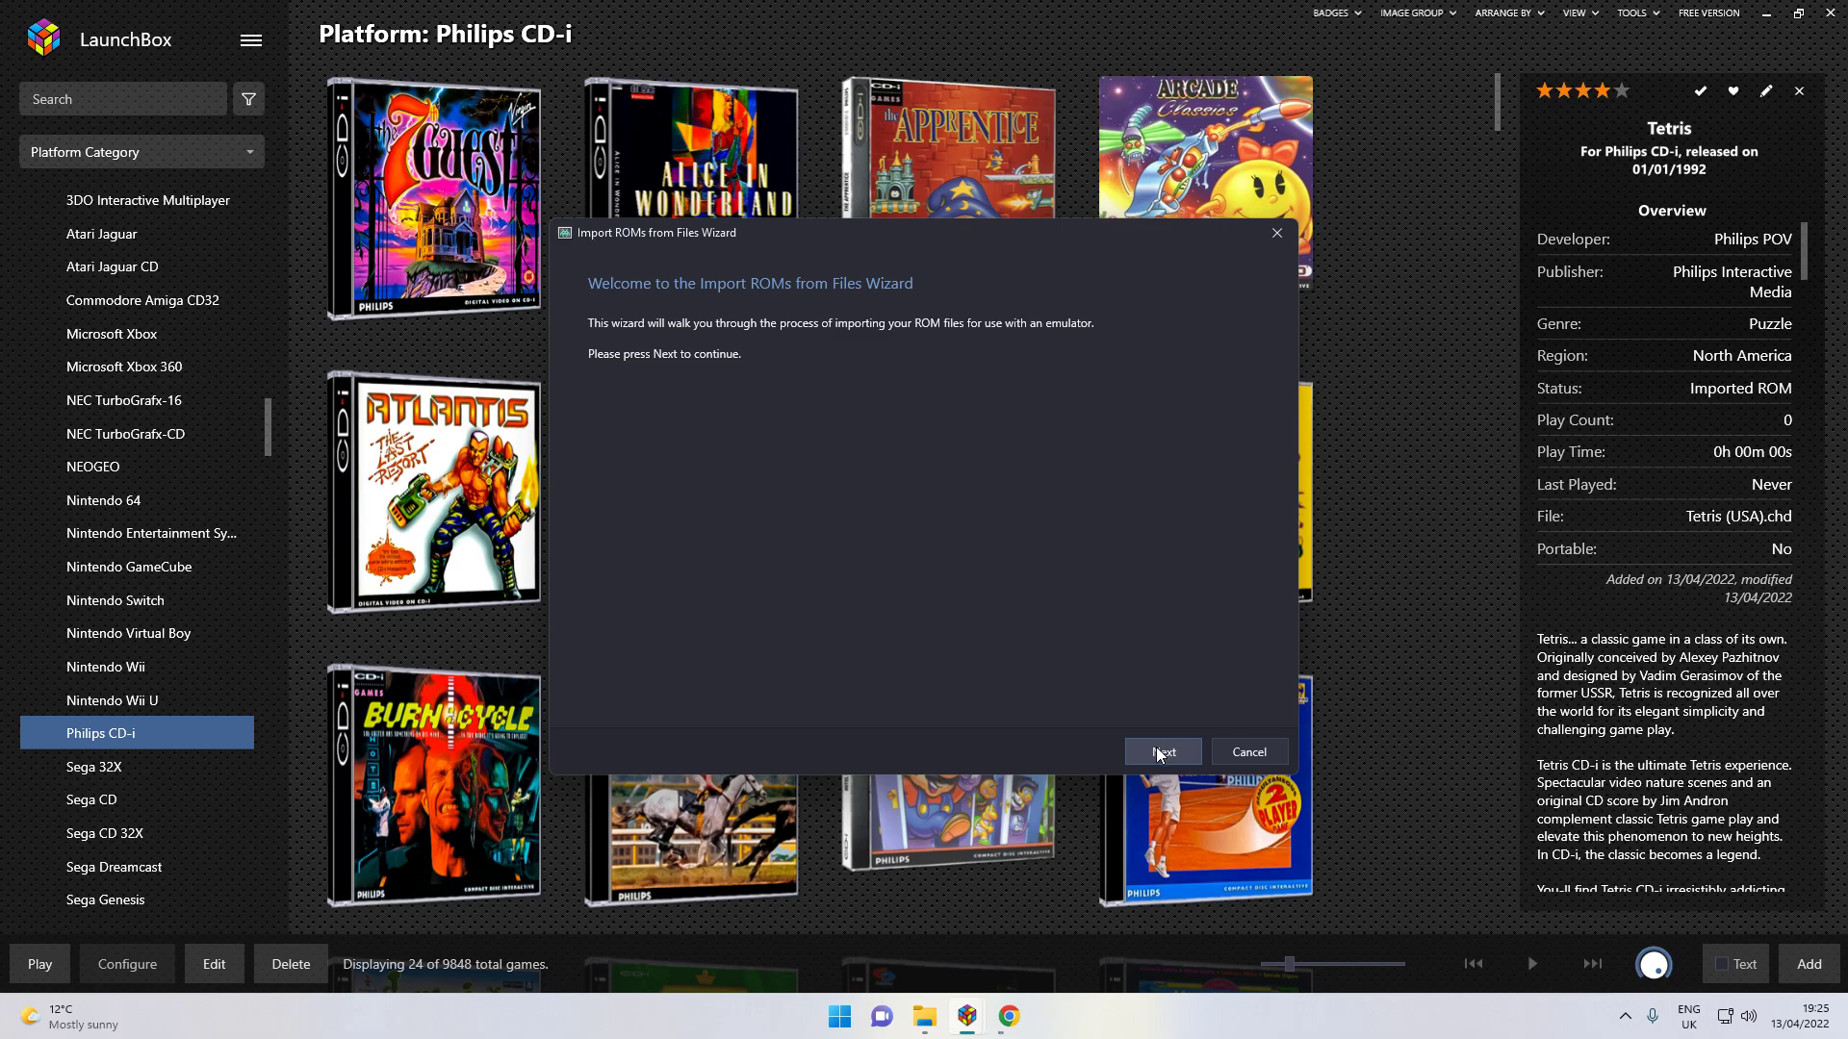
left_click(1247, 751)
Step: Find Tetris among the Philips CD-i games and launch it
scroll(929, 710, "down", 1)
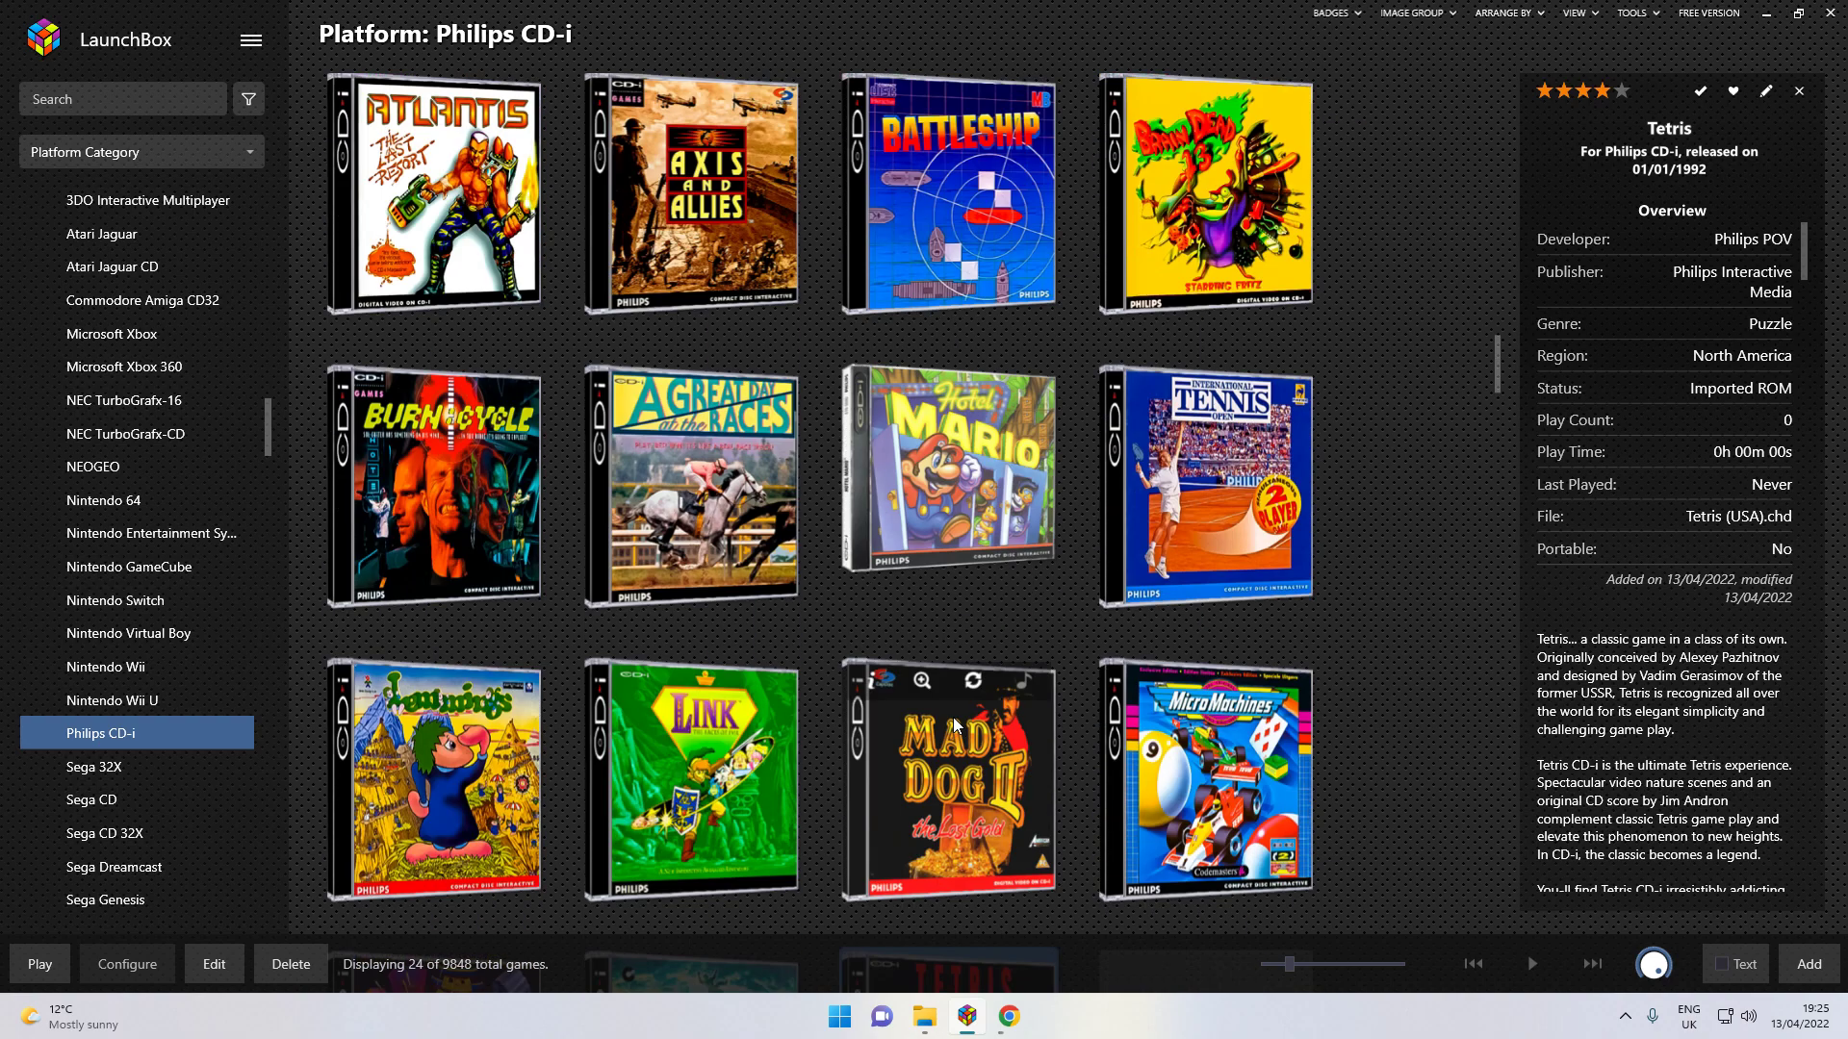
scroll(980, 625, "up", 1)
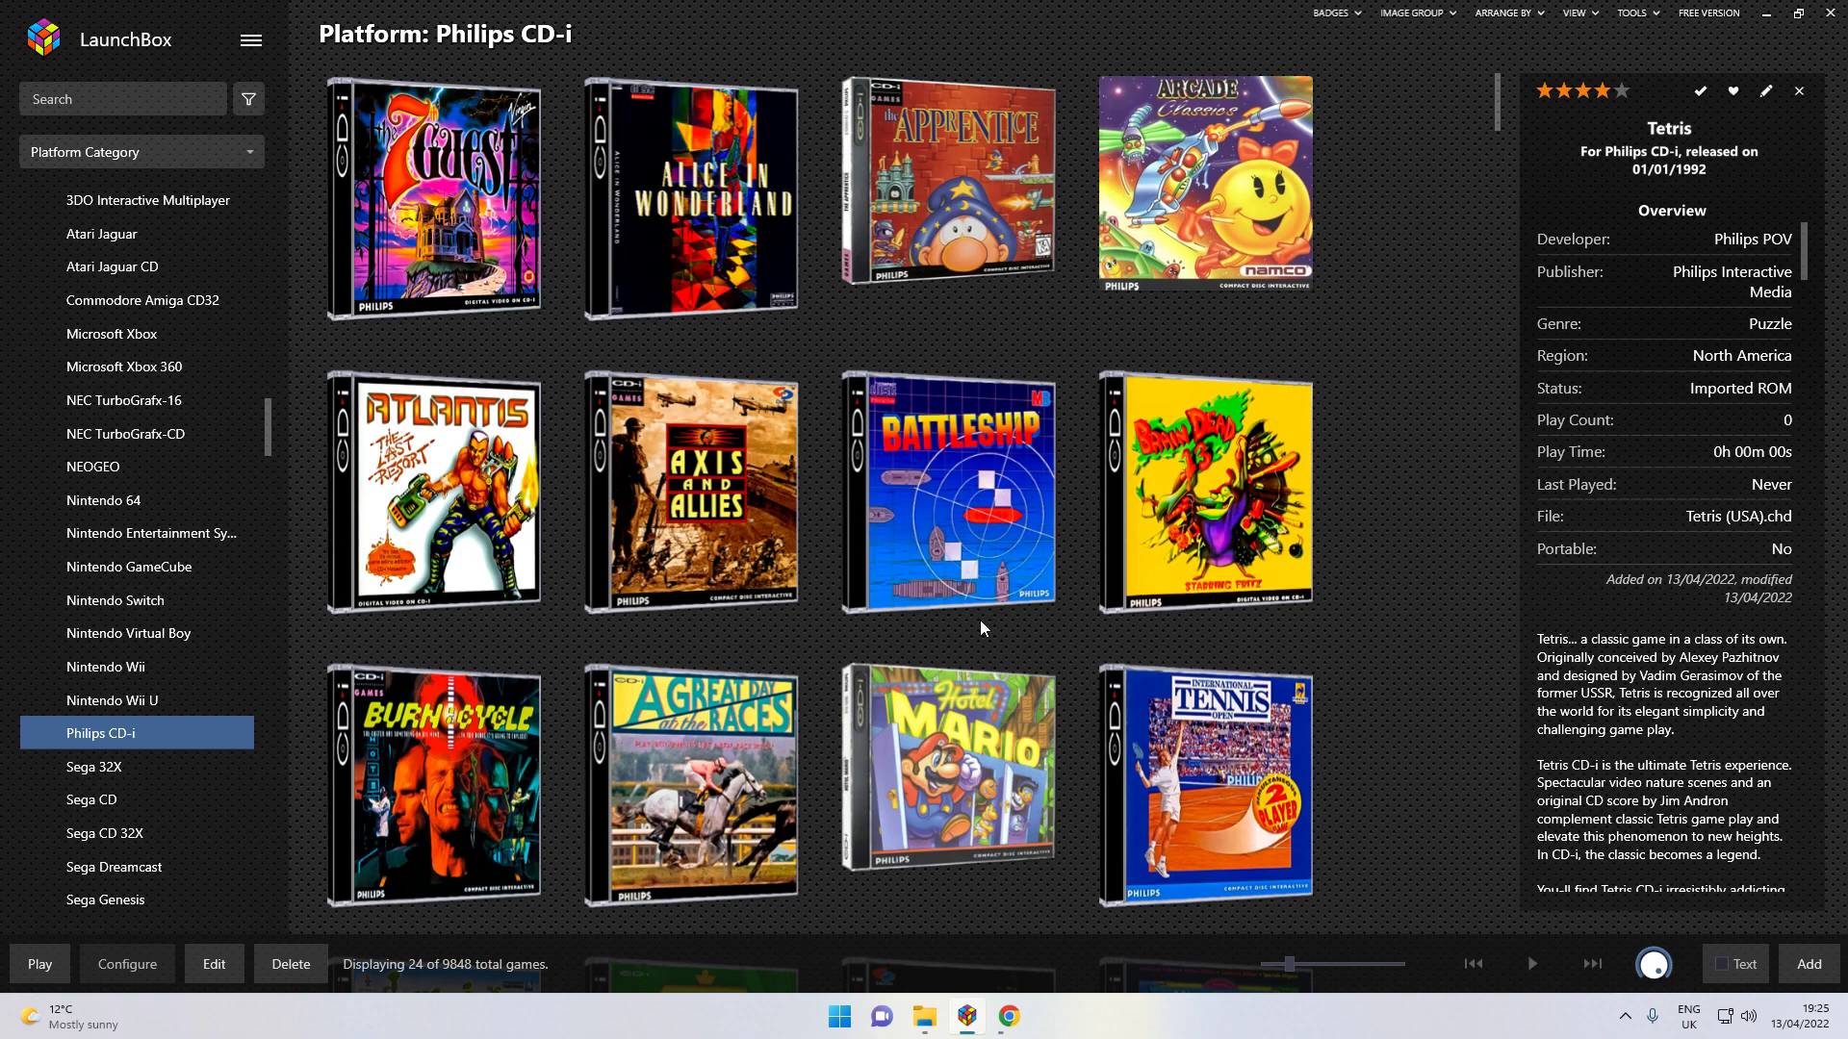
mouse_move(941, 405)
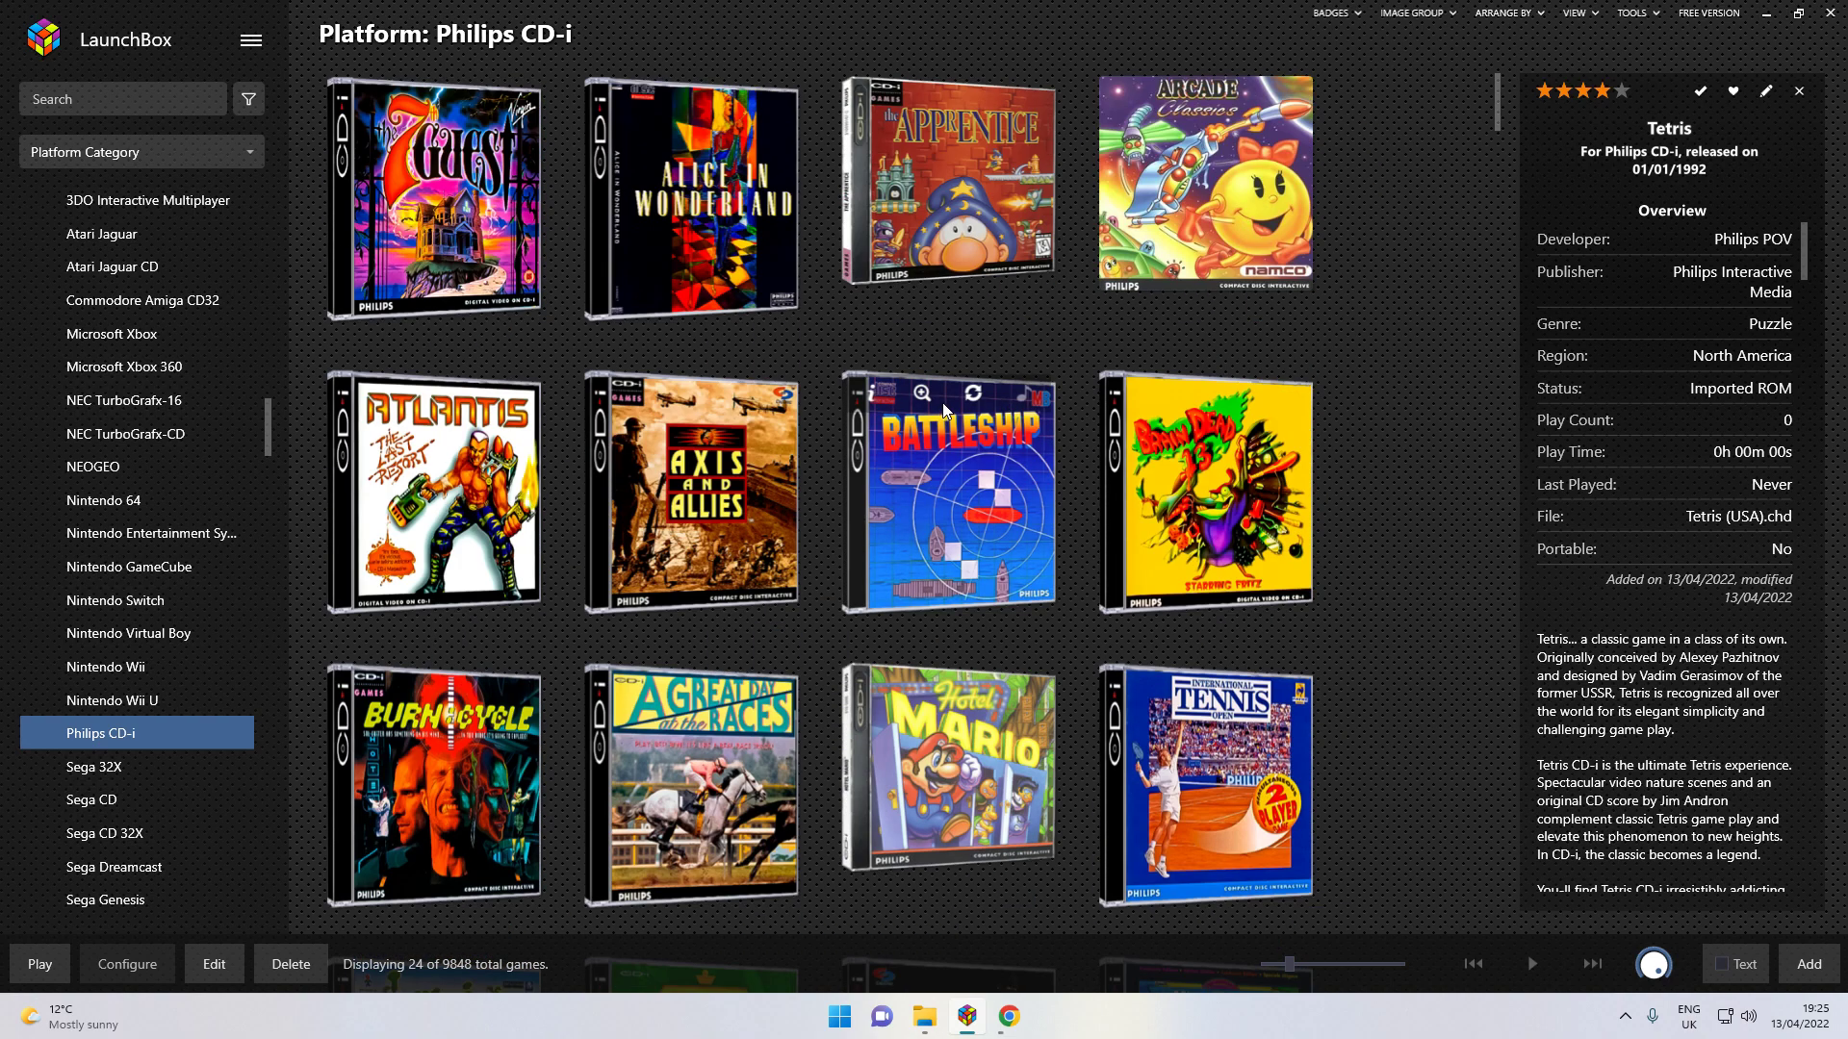
scroll(941, 405, "down", 1)
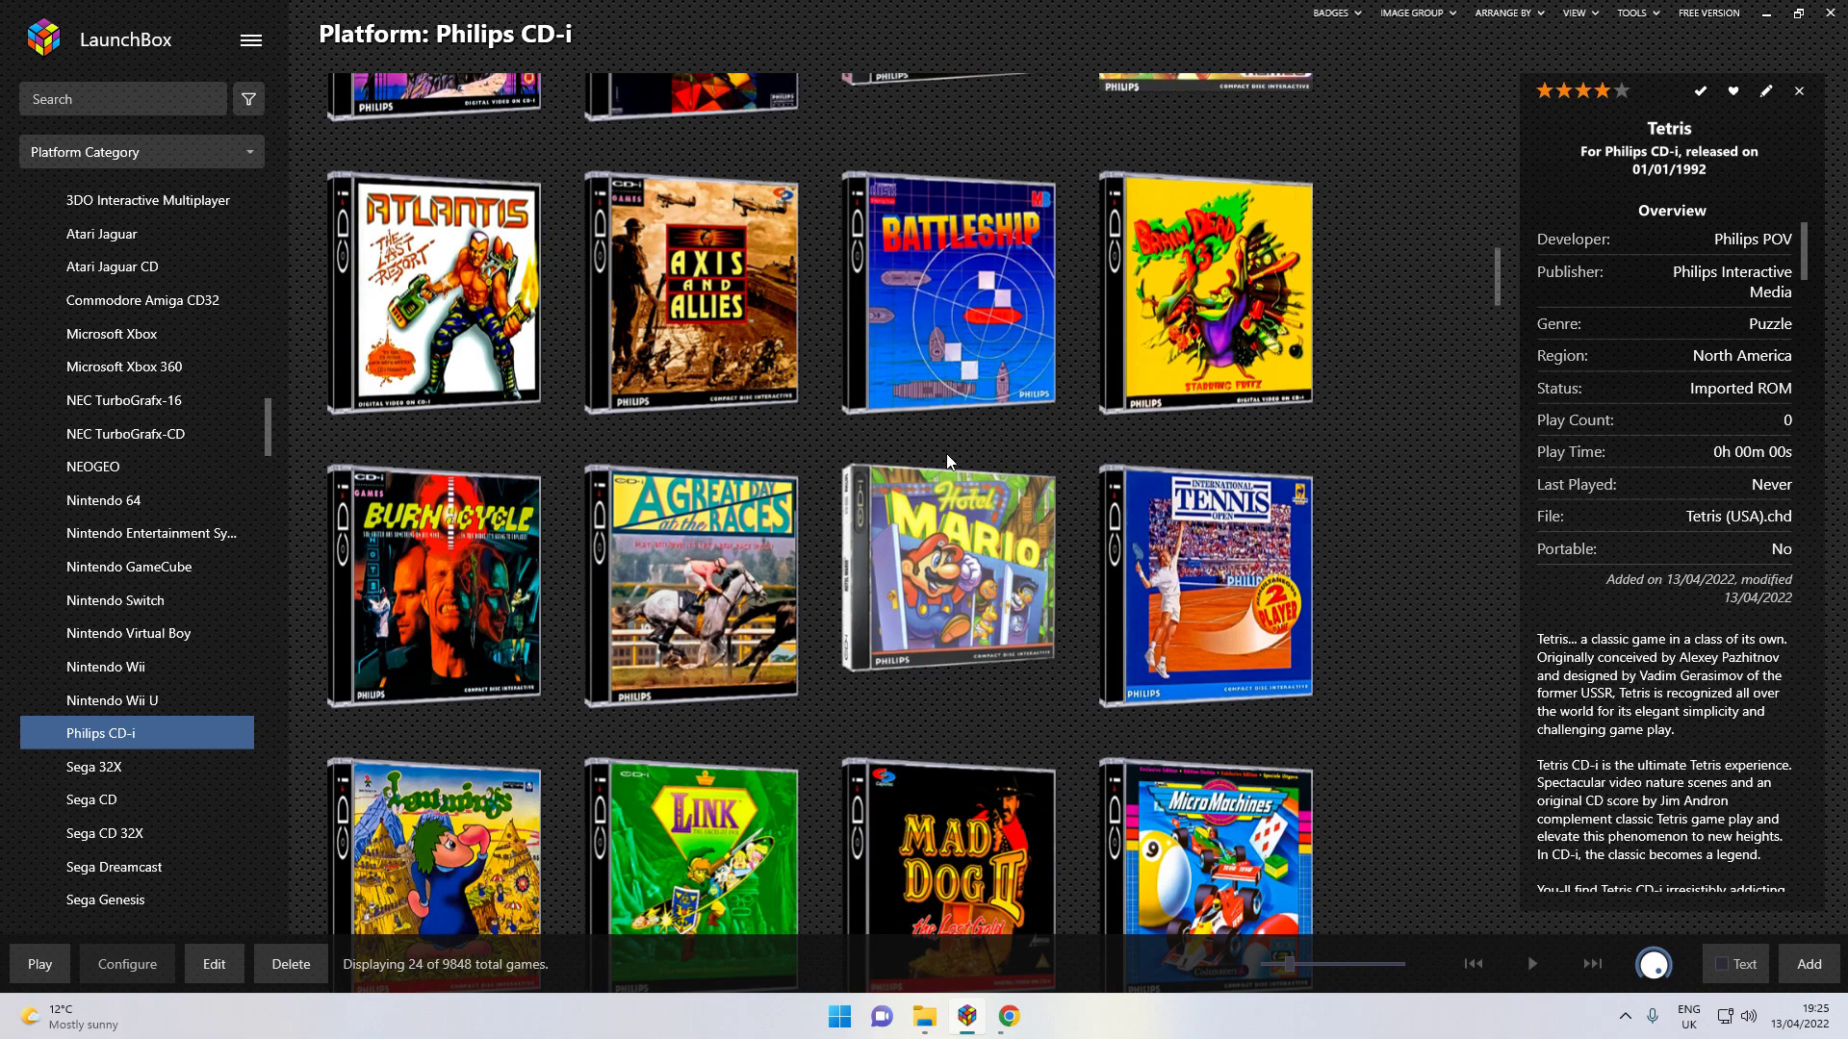
scroll(949, 477, "down", 1)
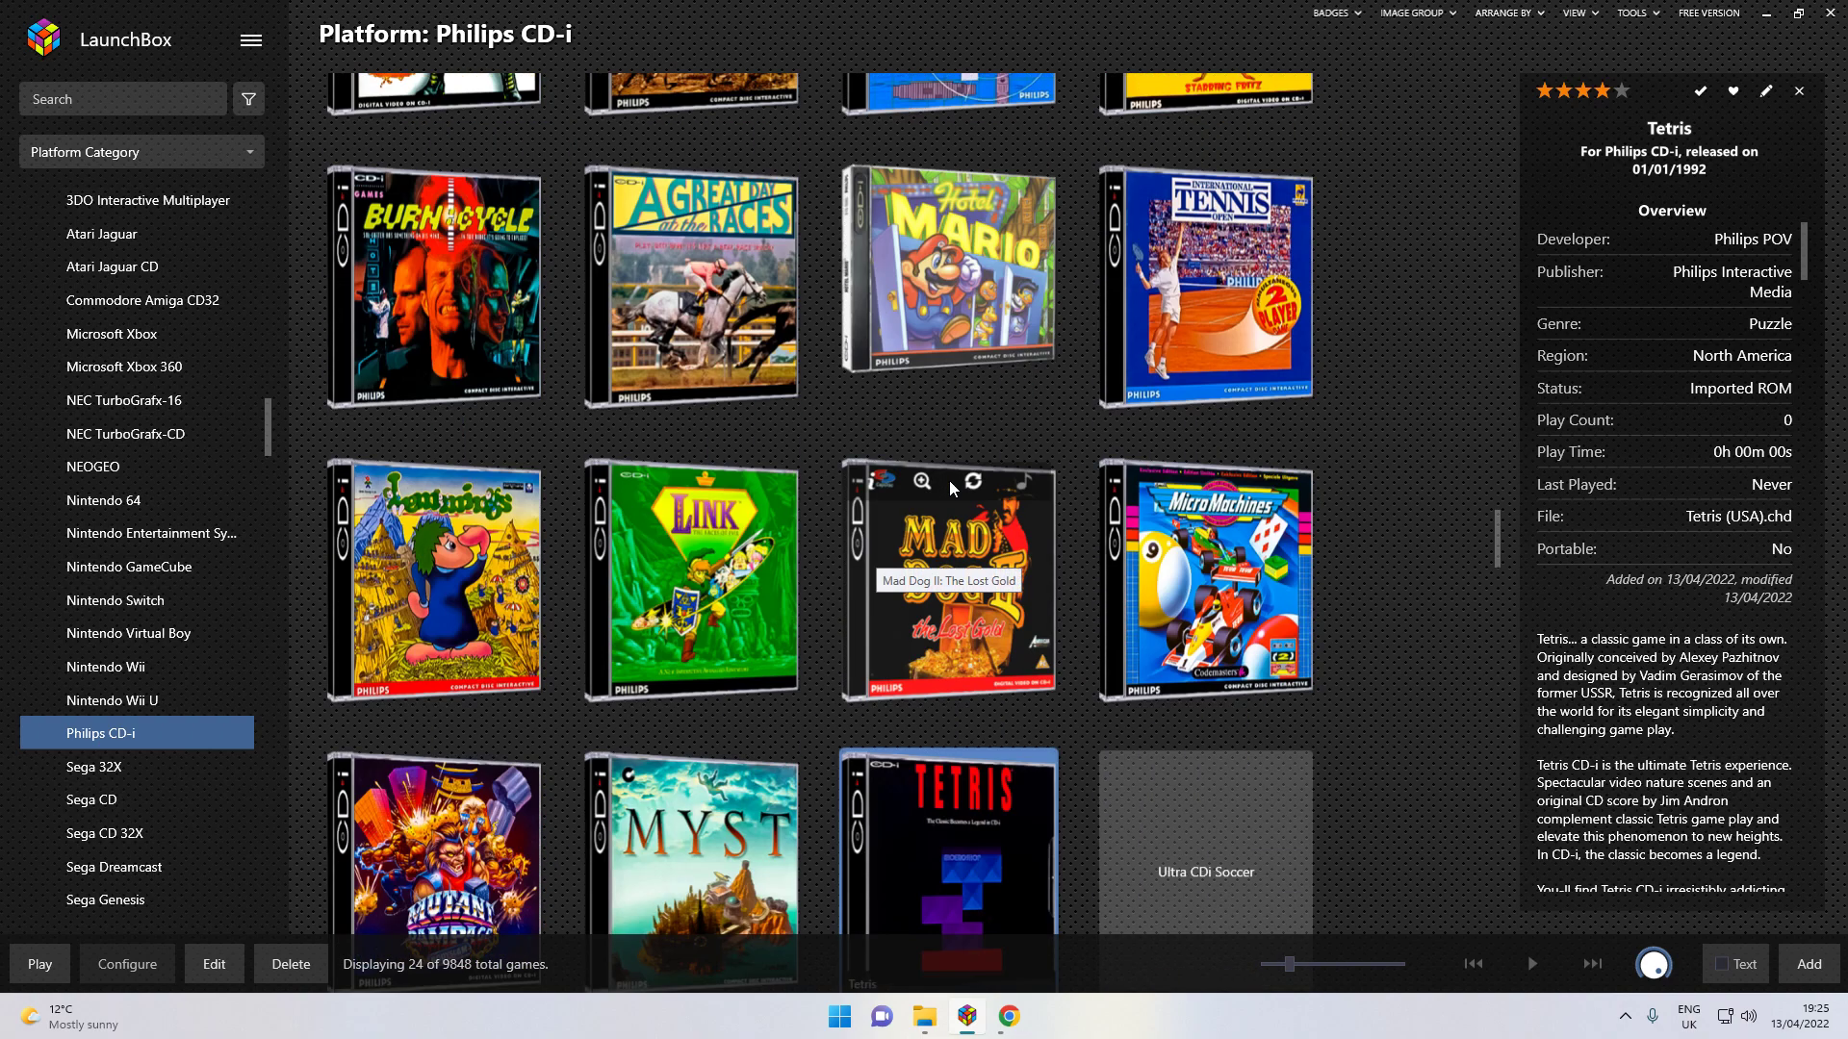
scroll(949, 481, "down", 1)
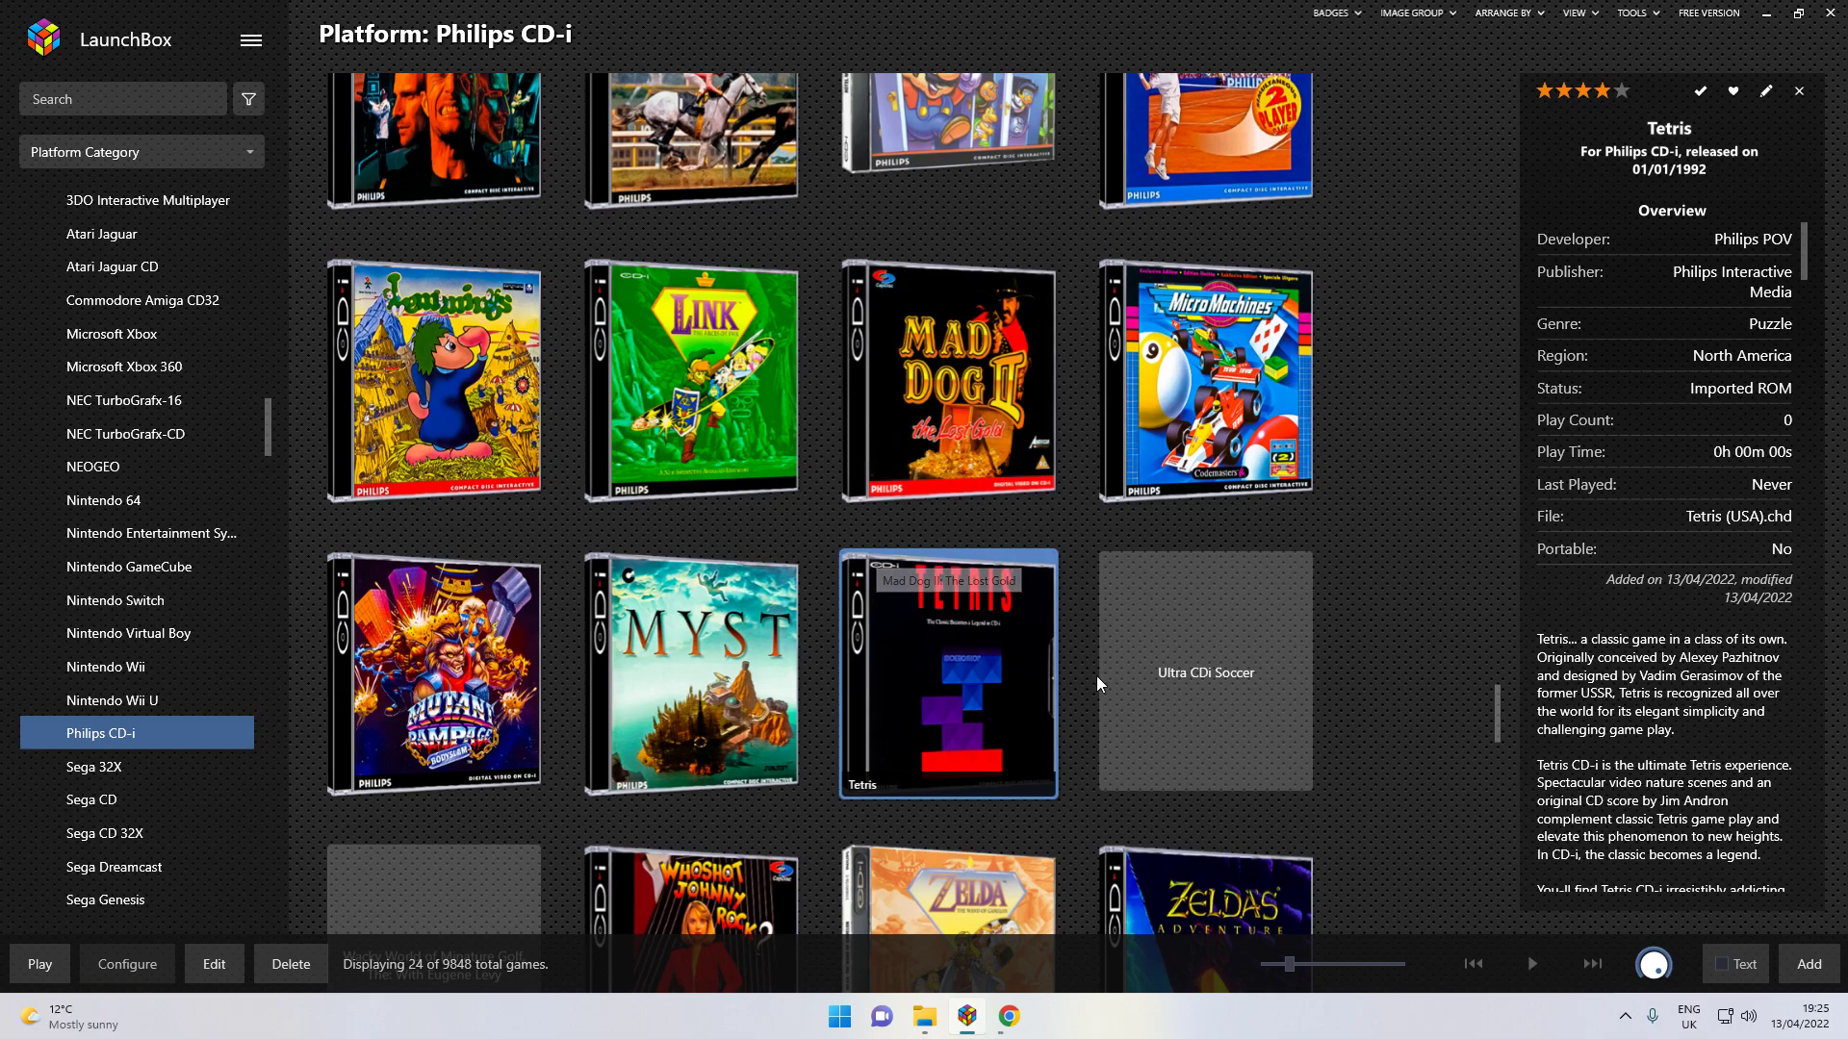
scroll(997, 683, "down", 1)
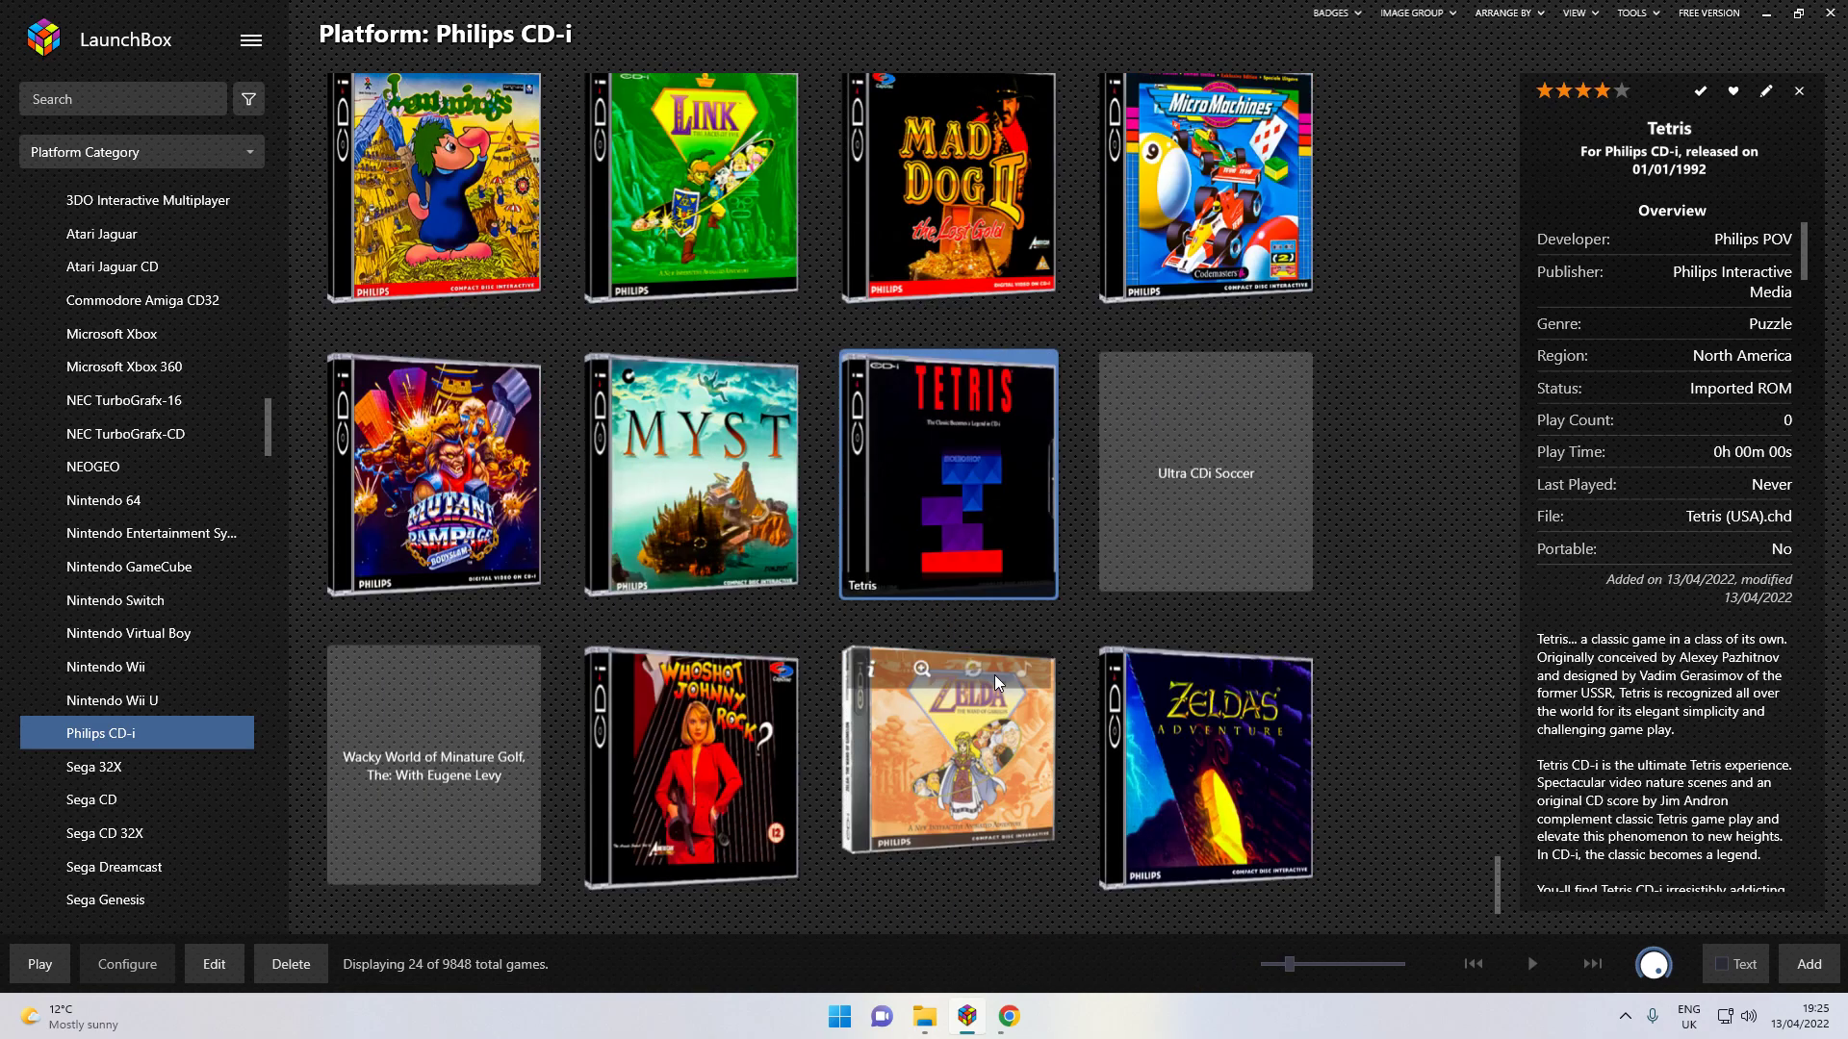
double_click(968, 452)
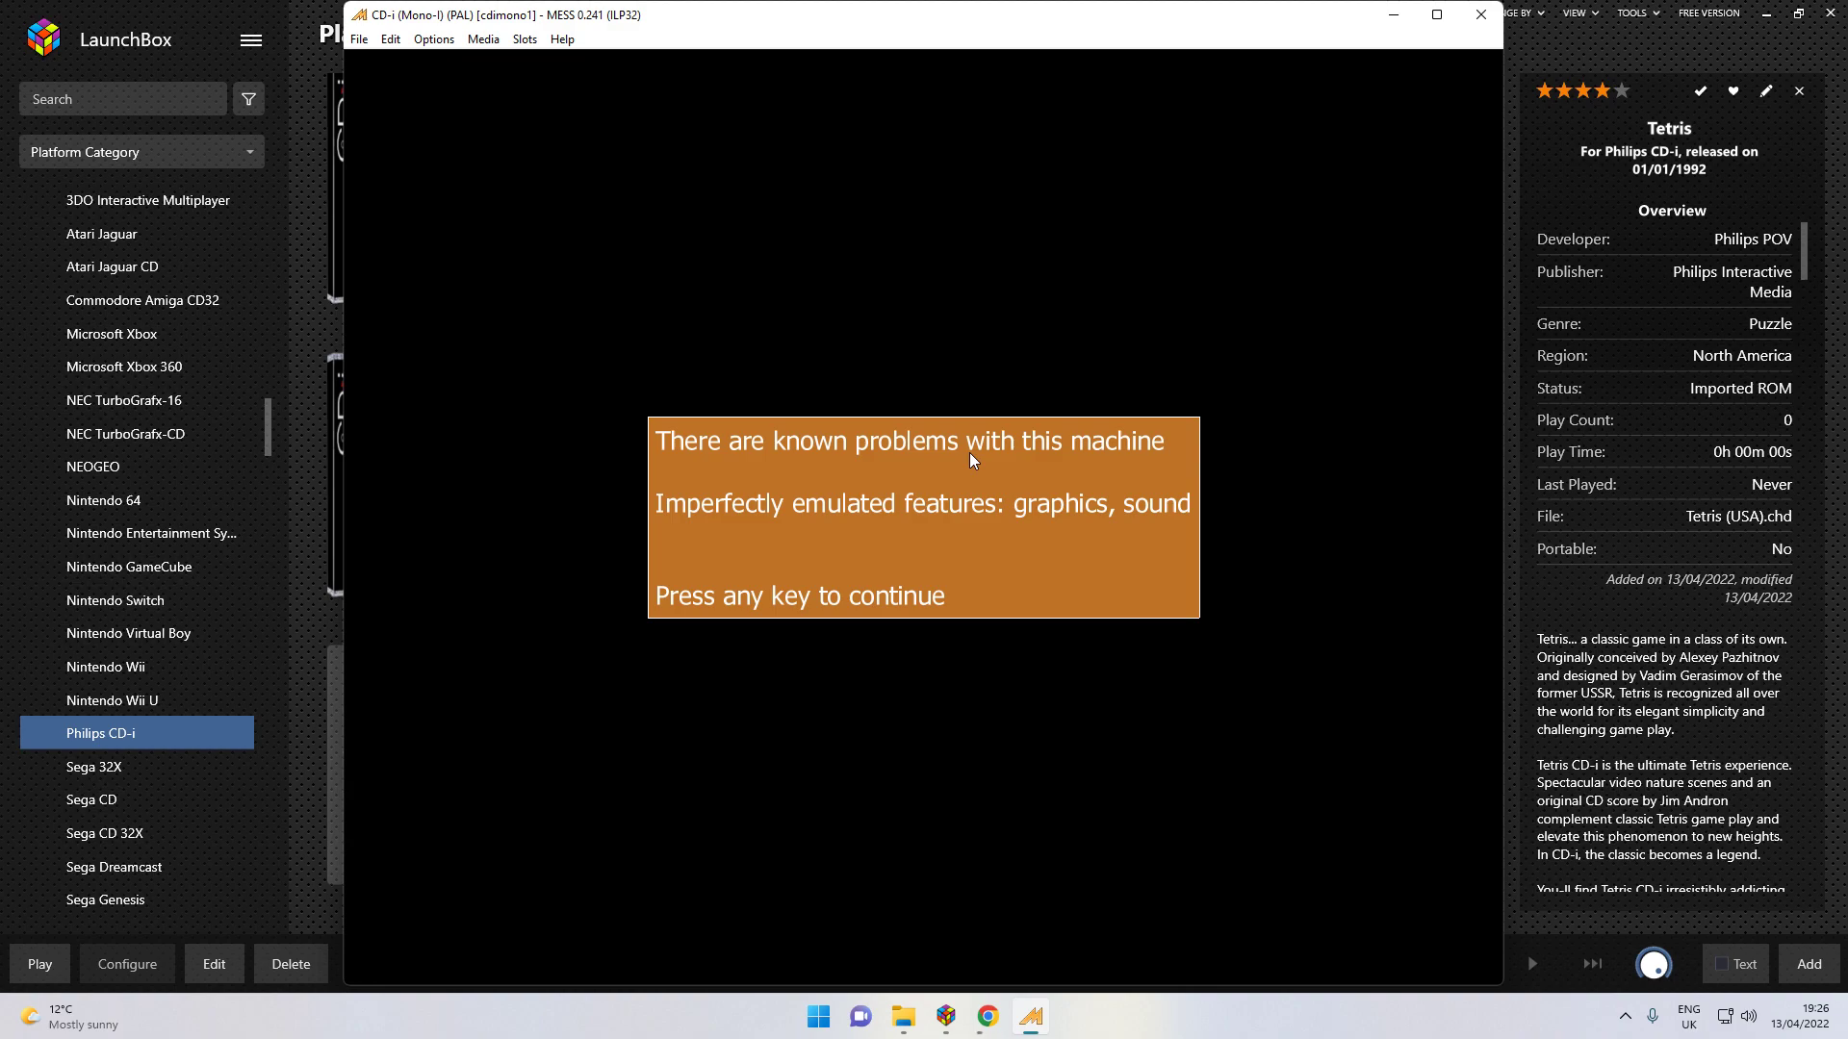
Step: Continue past the emulator's known-problems warning and start a Tetris game at level 0 and height 0 with Show Next
key("Return")
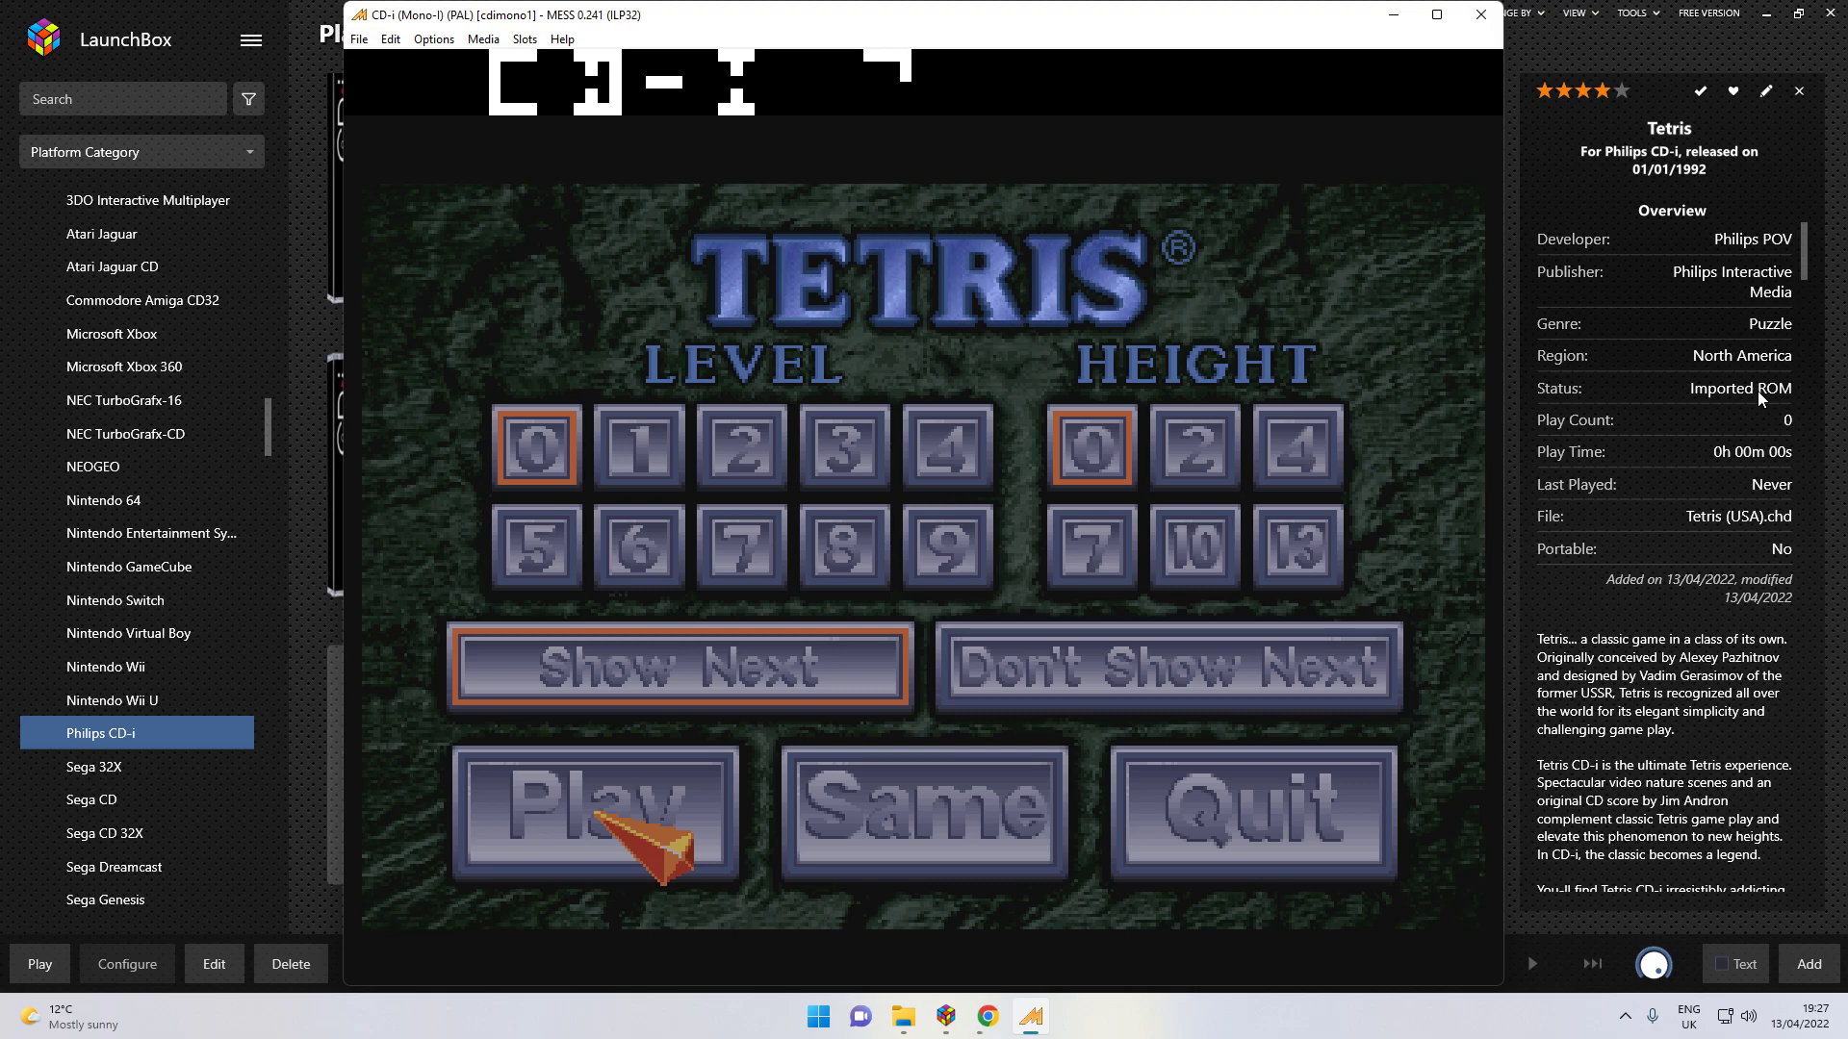
key("ctrl")
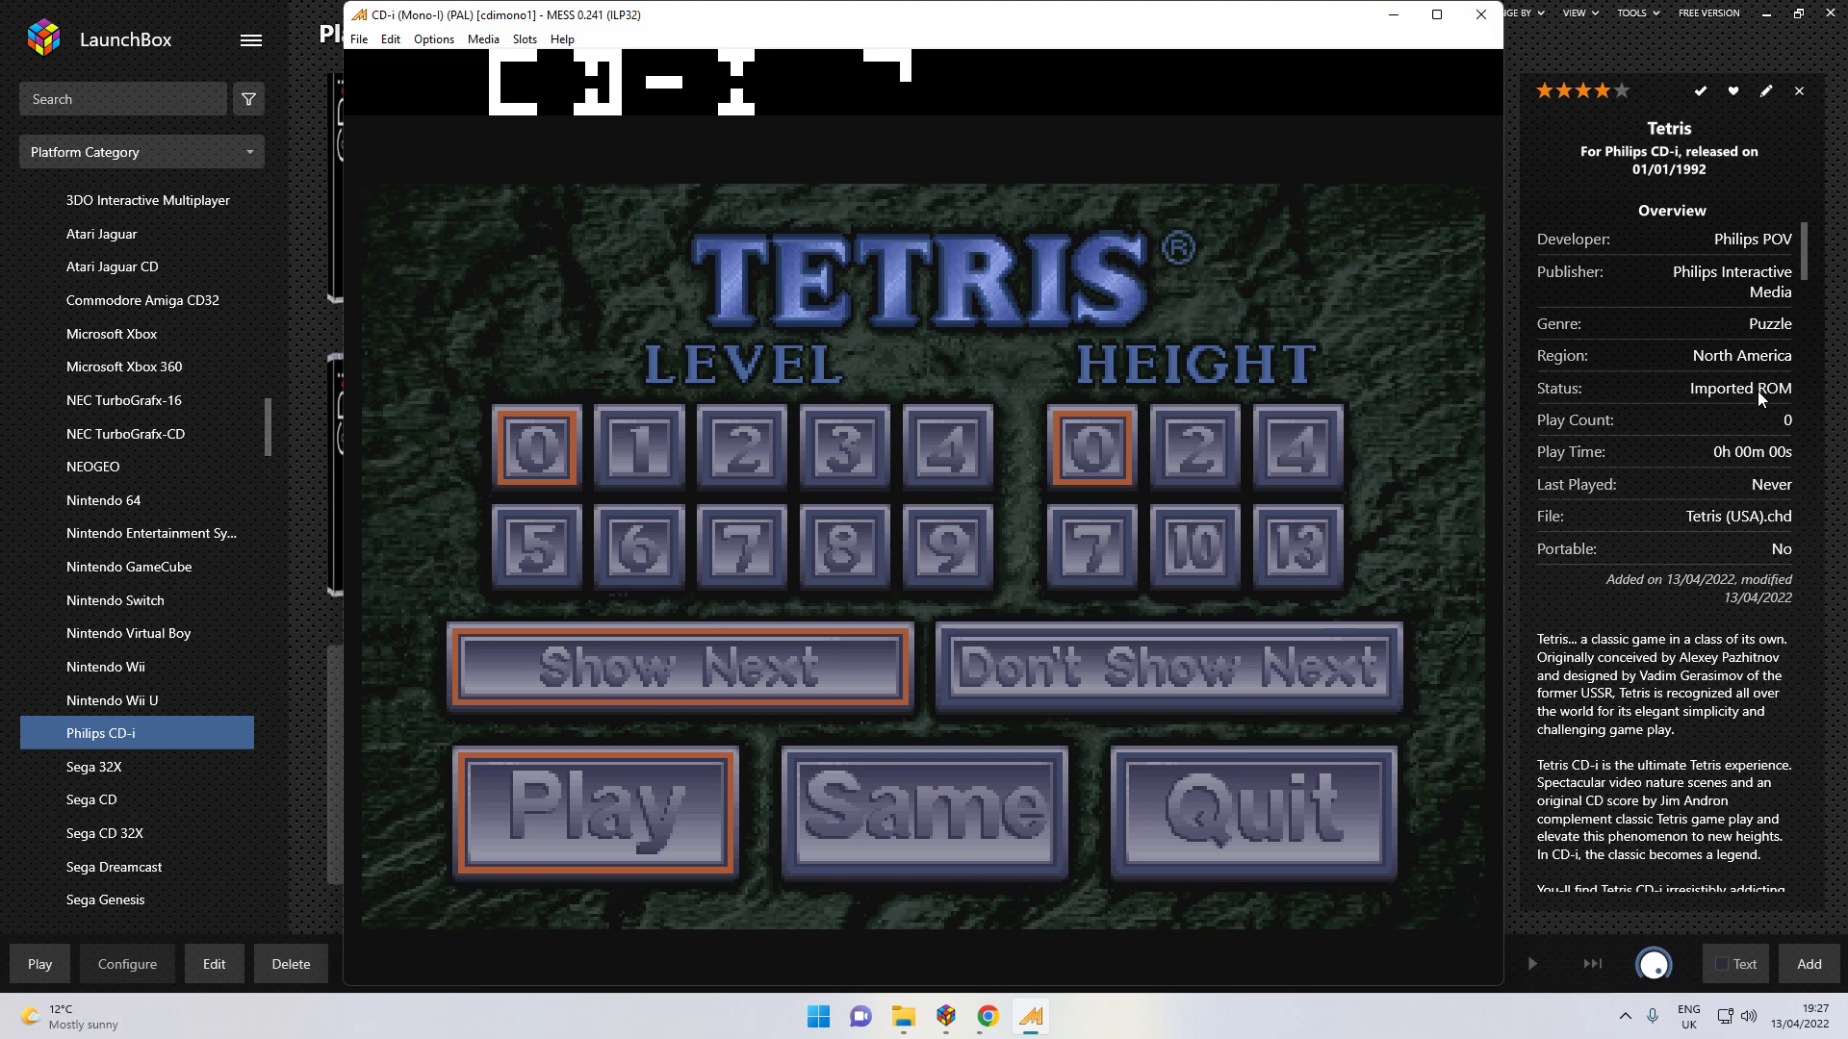
key("ctrl")
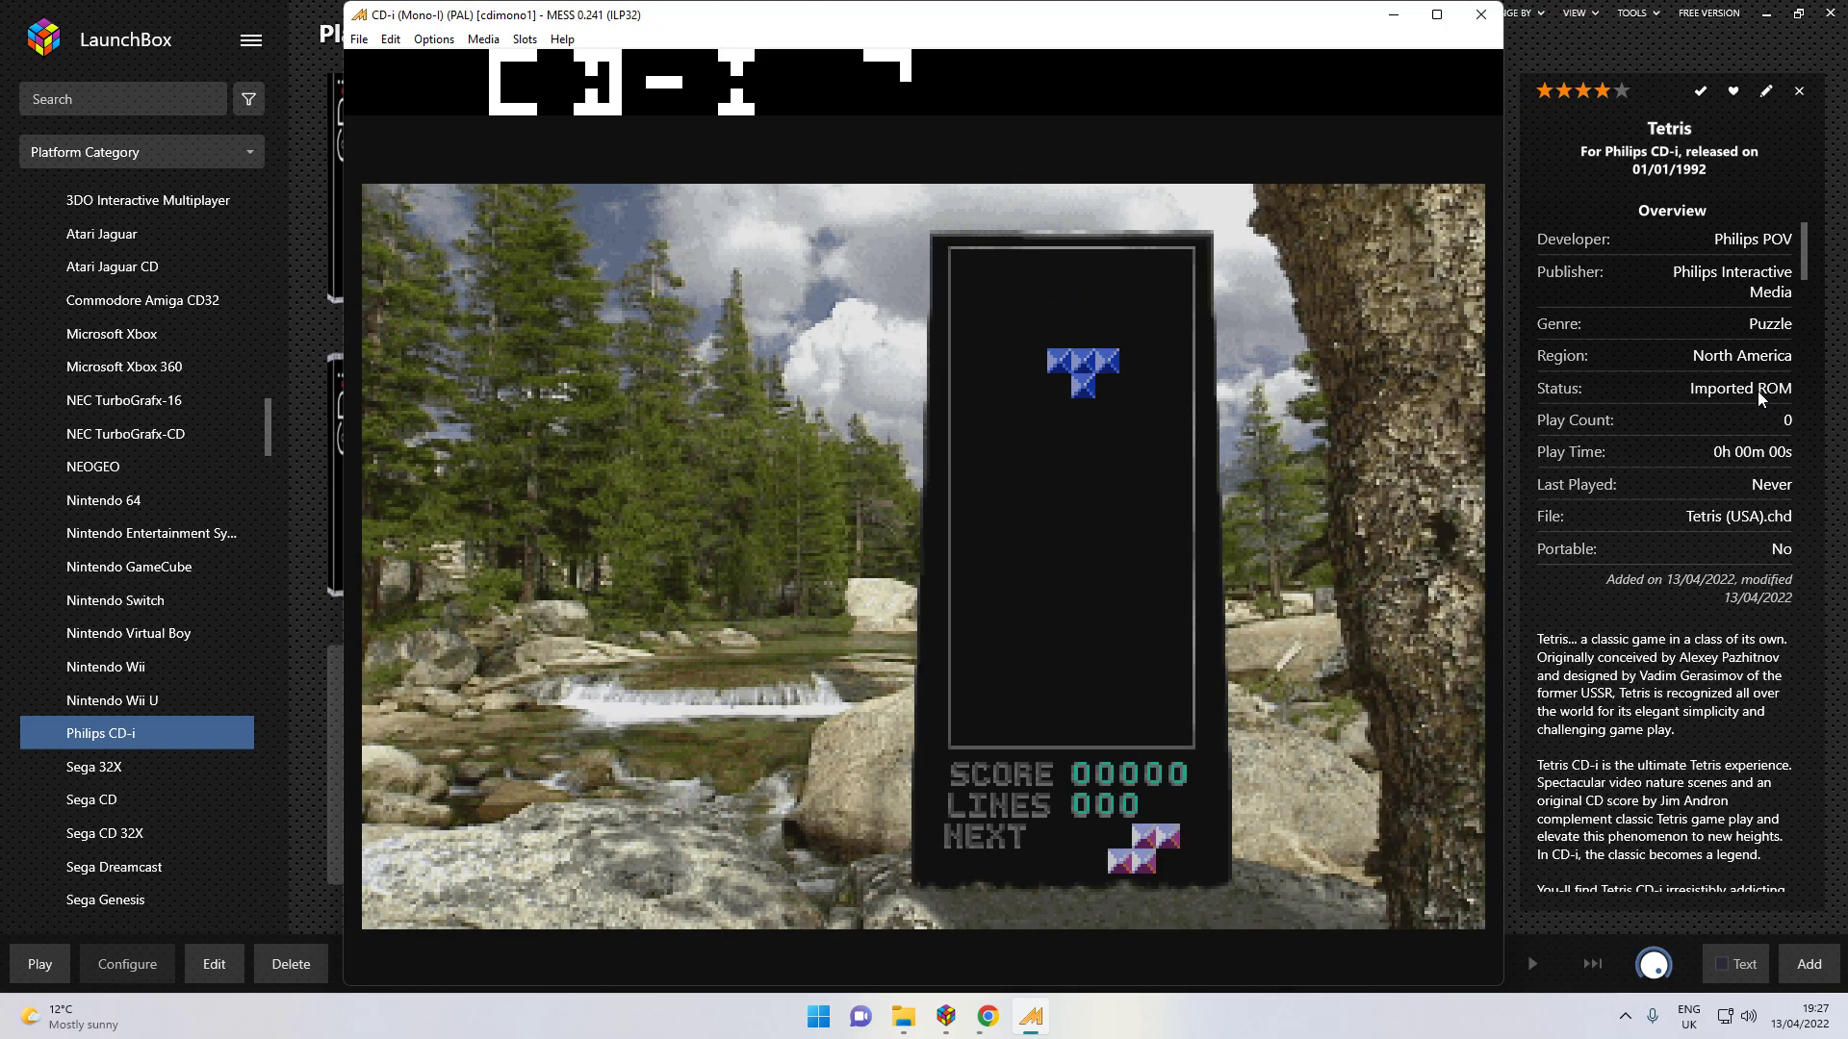
Step: Place the blue T piece flat in the lower left corner of the well with its stem pointing up
key("ctrl")
key("Left")
key("Left")
key("Left")
key("Left")
key("Left")
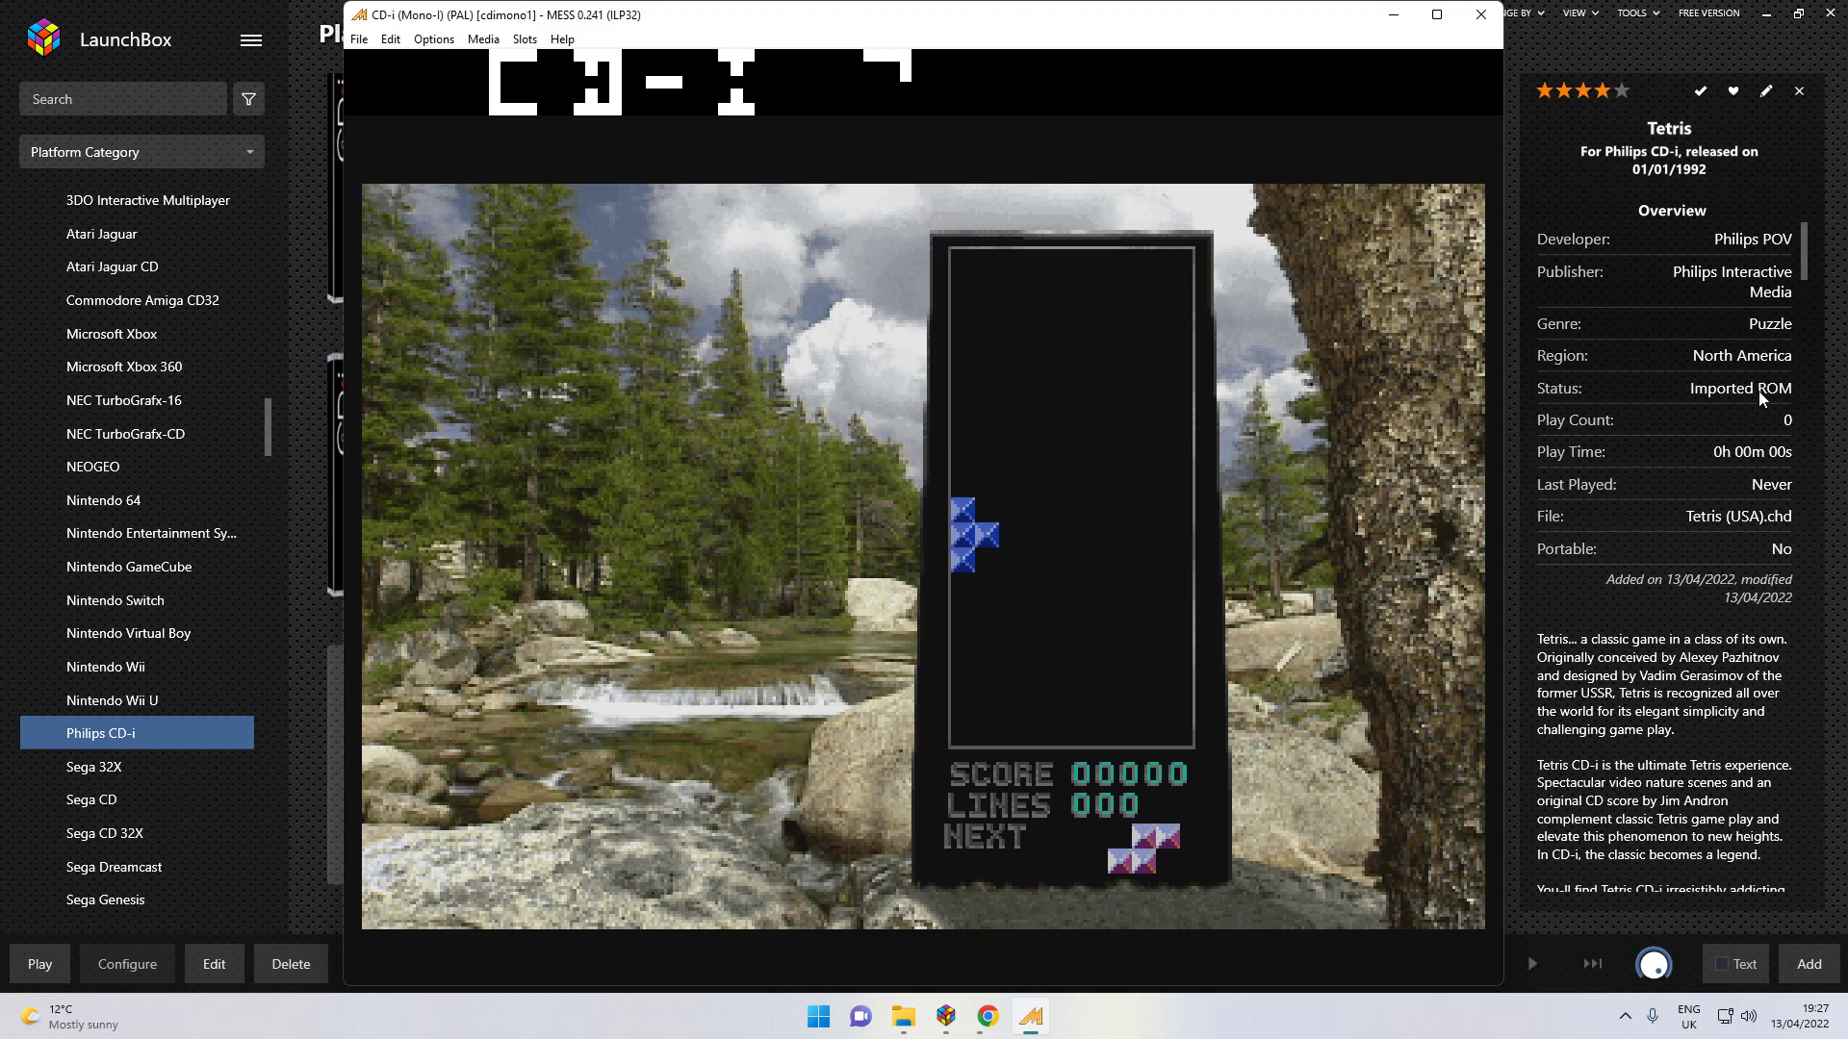
key("ctrl")
key("Right")
key("Right")
key("Left")
key("Left")
key("Down")
Step: Rotate the purple S piece upright and drop it against the right side of the blue T piece
key("ctrl")
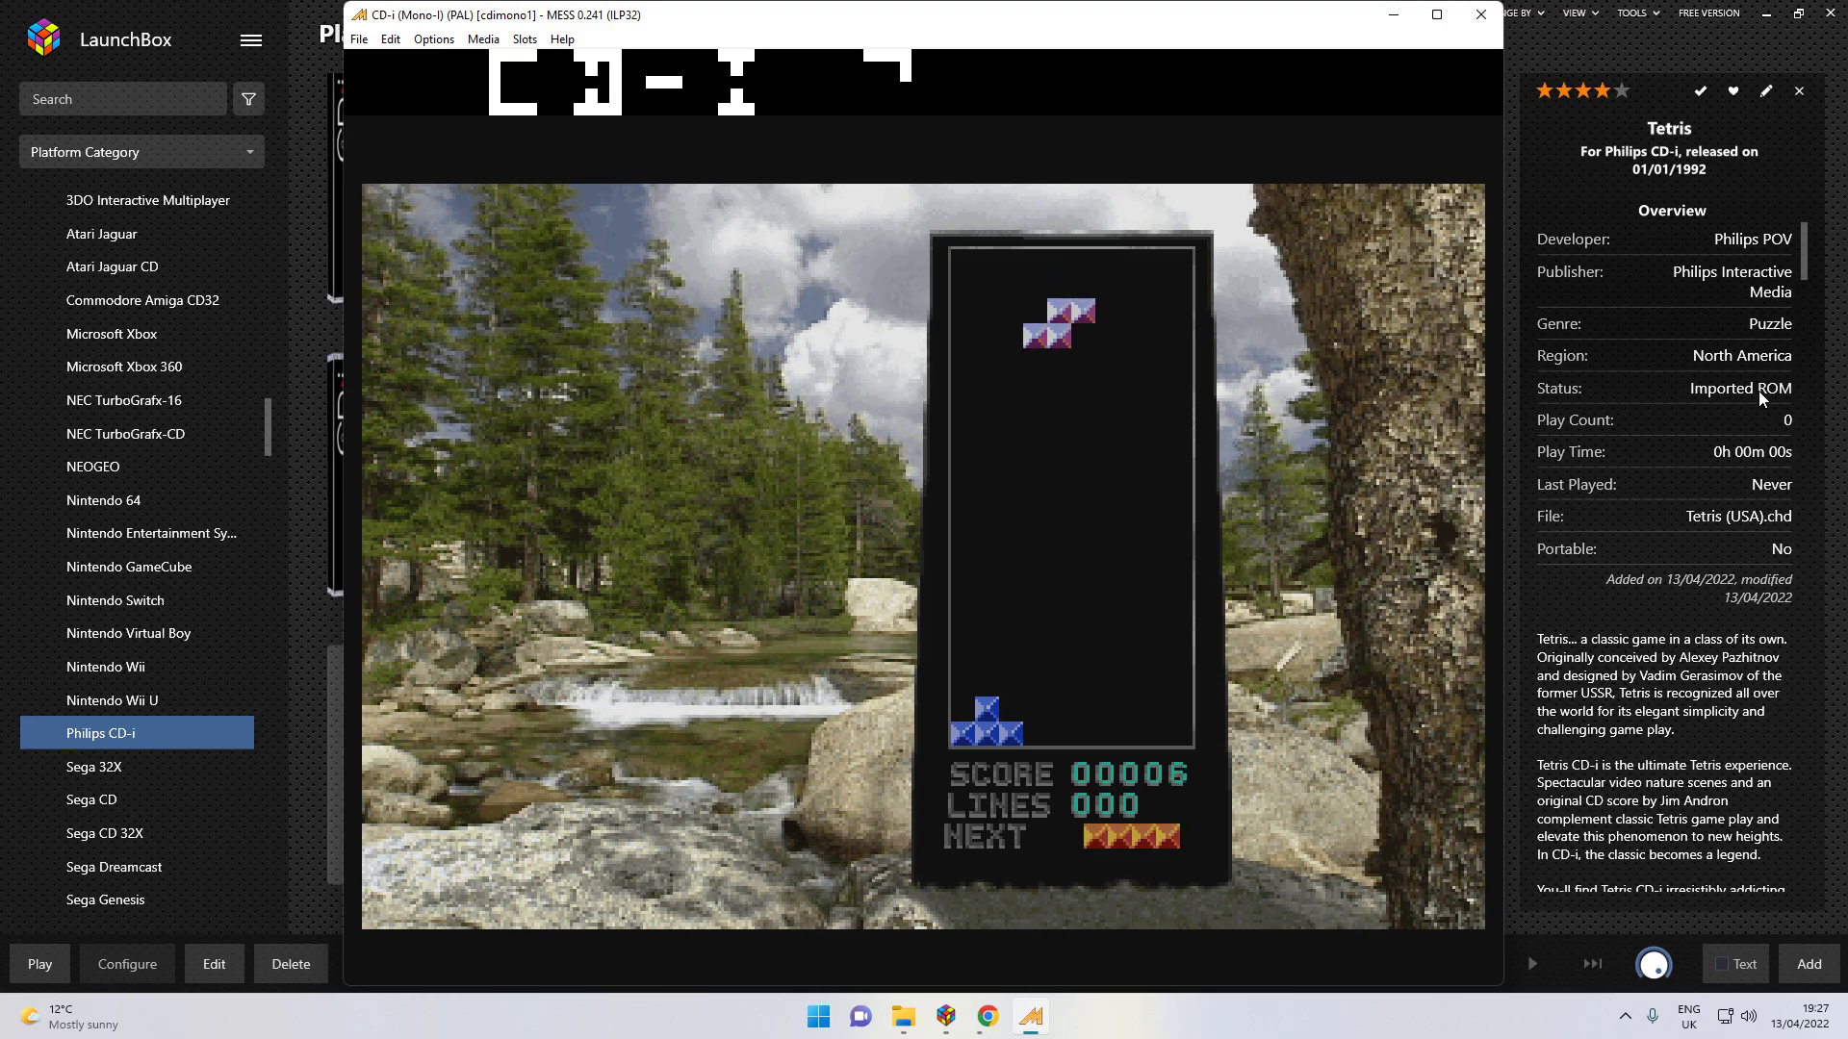
key("ctrl")
key("ctrl")
key("ctrl")
key("Left")
key("ctrl")
key("Right")
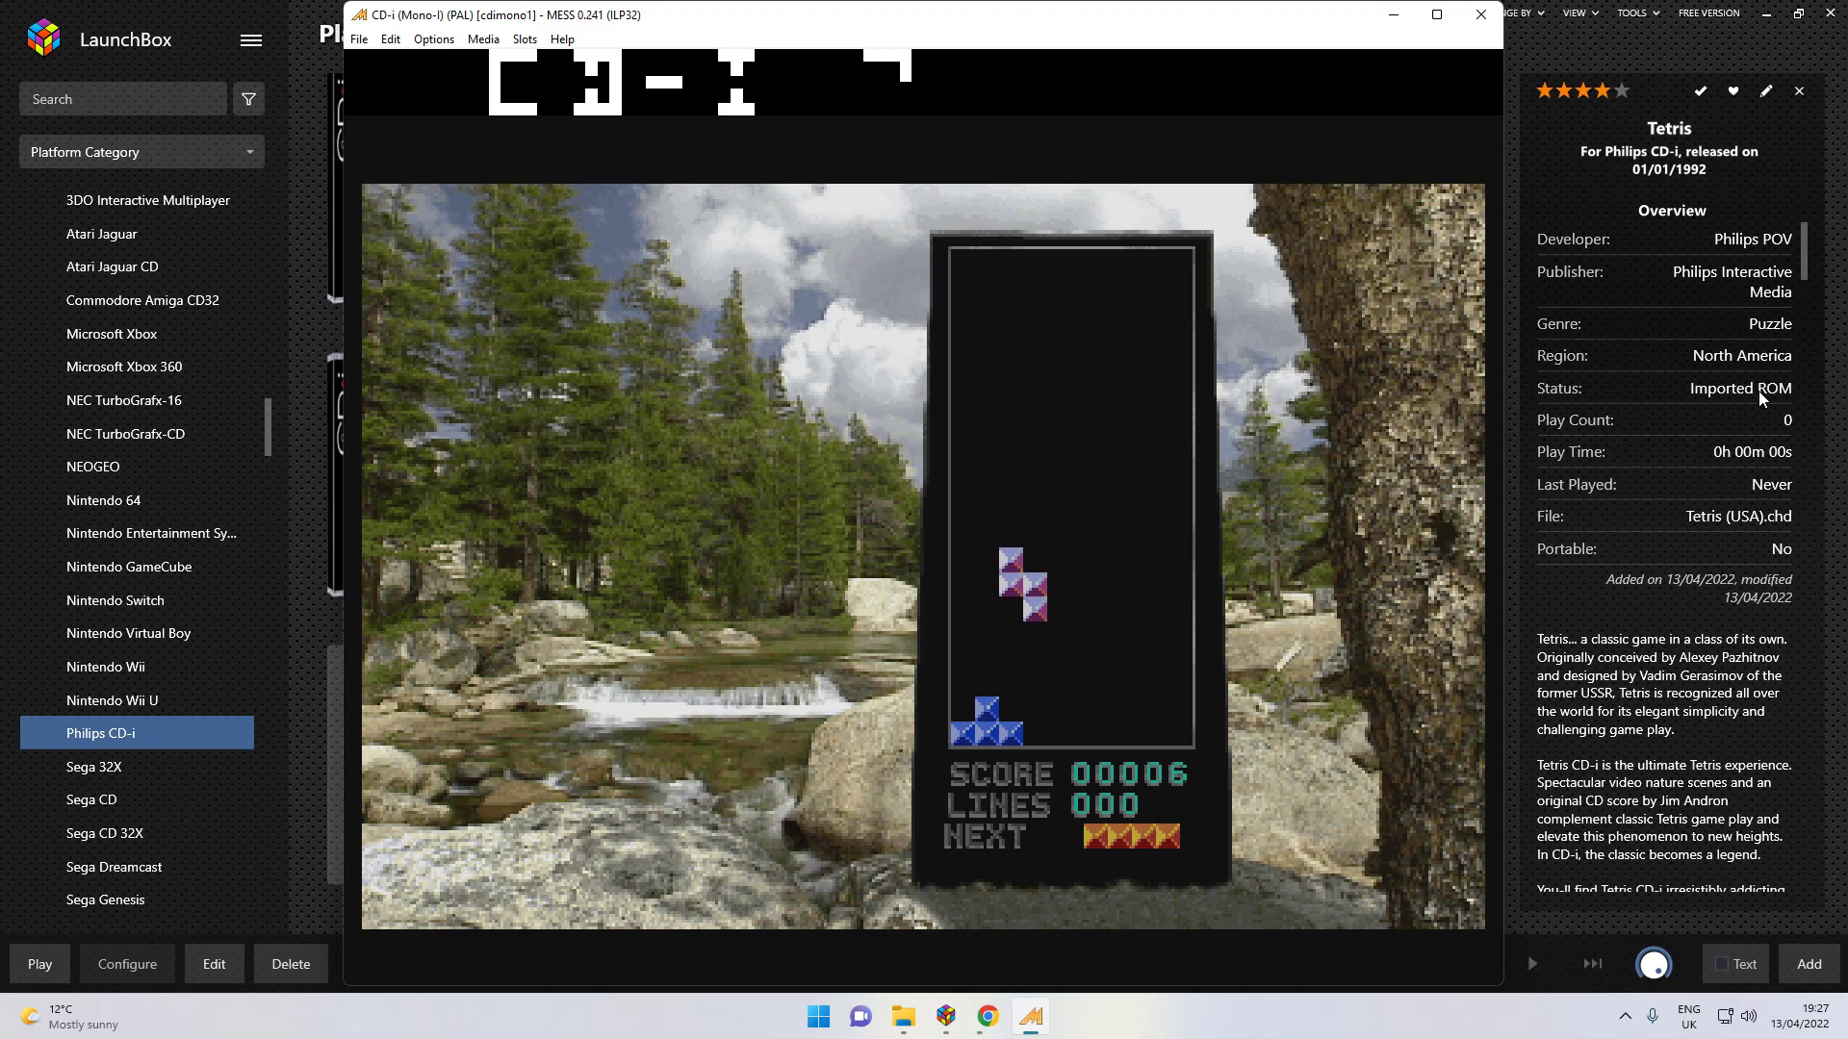
key("Down")
Step: Land the orange bar flat on the floor of the well, directly right of the purple piece
key("ctrl")
key("ctrl")
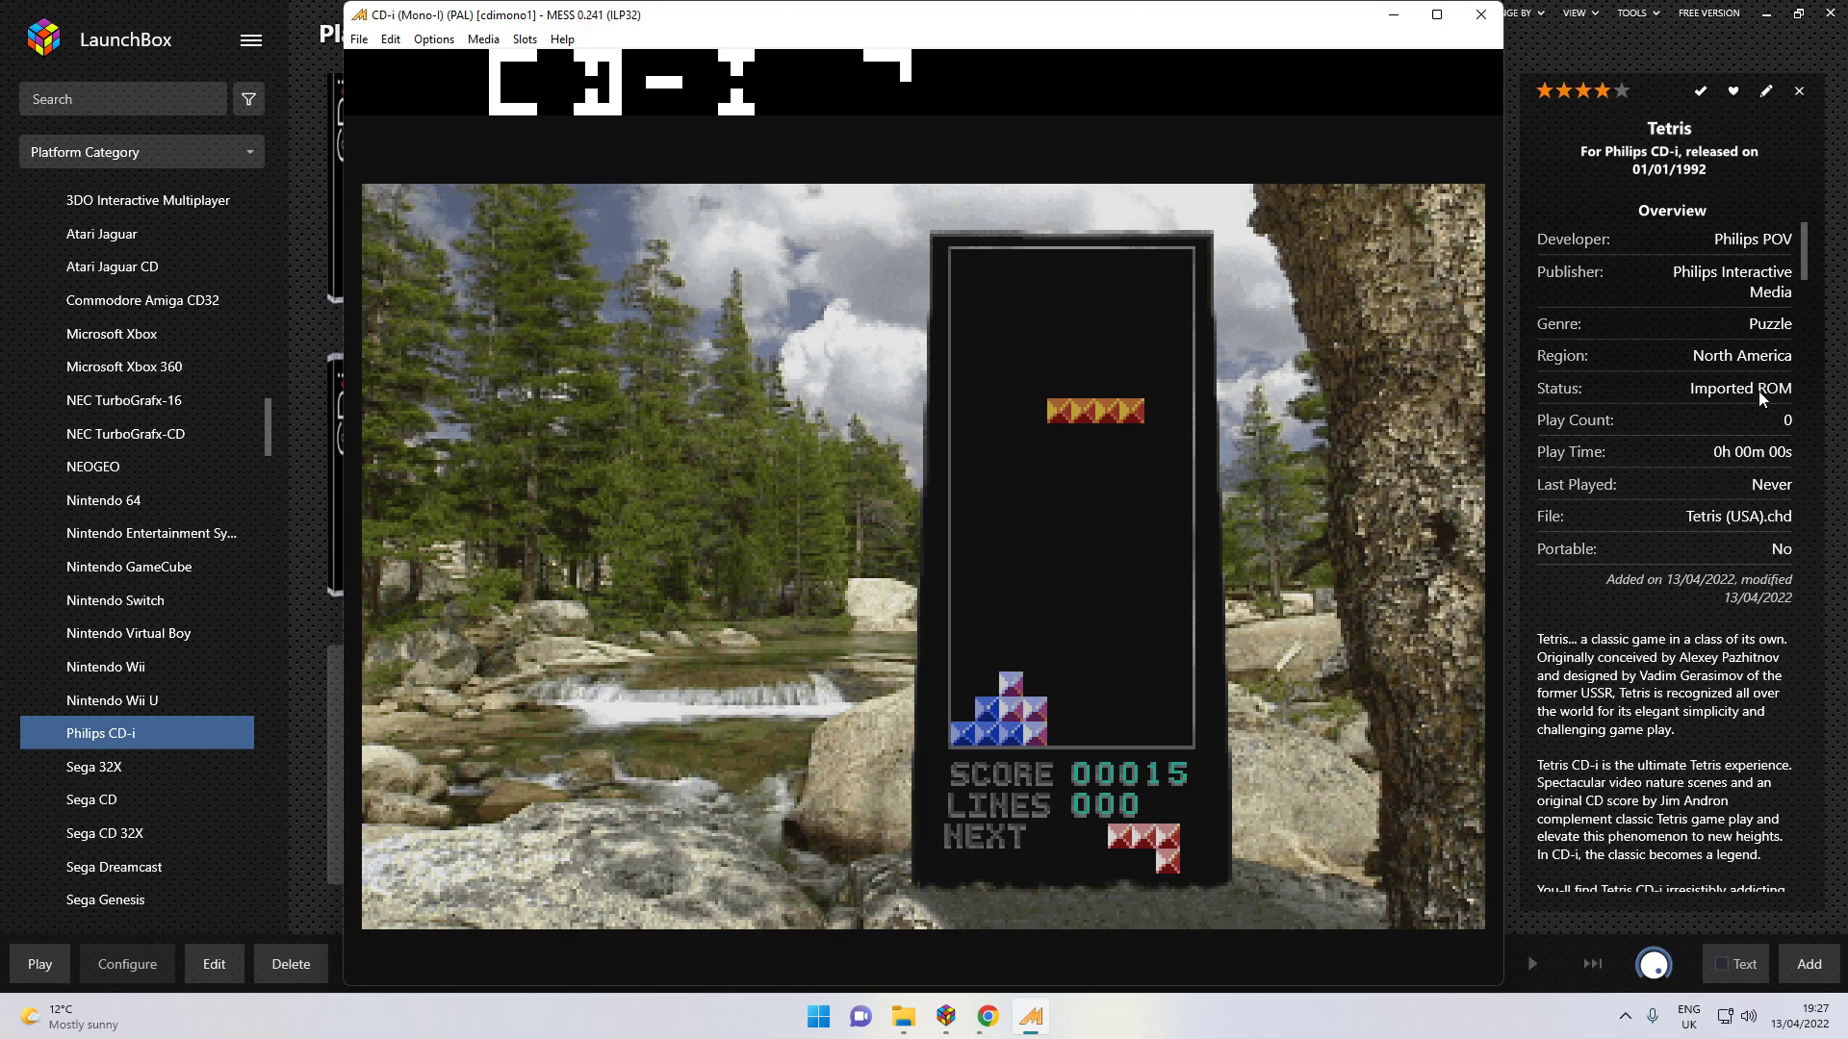
key("Right")
key("Left")
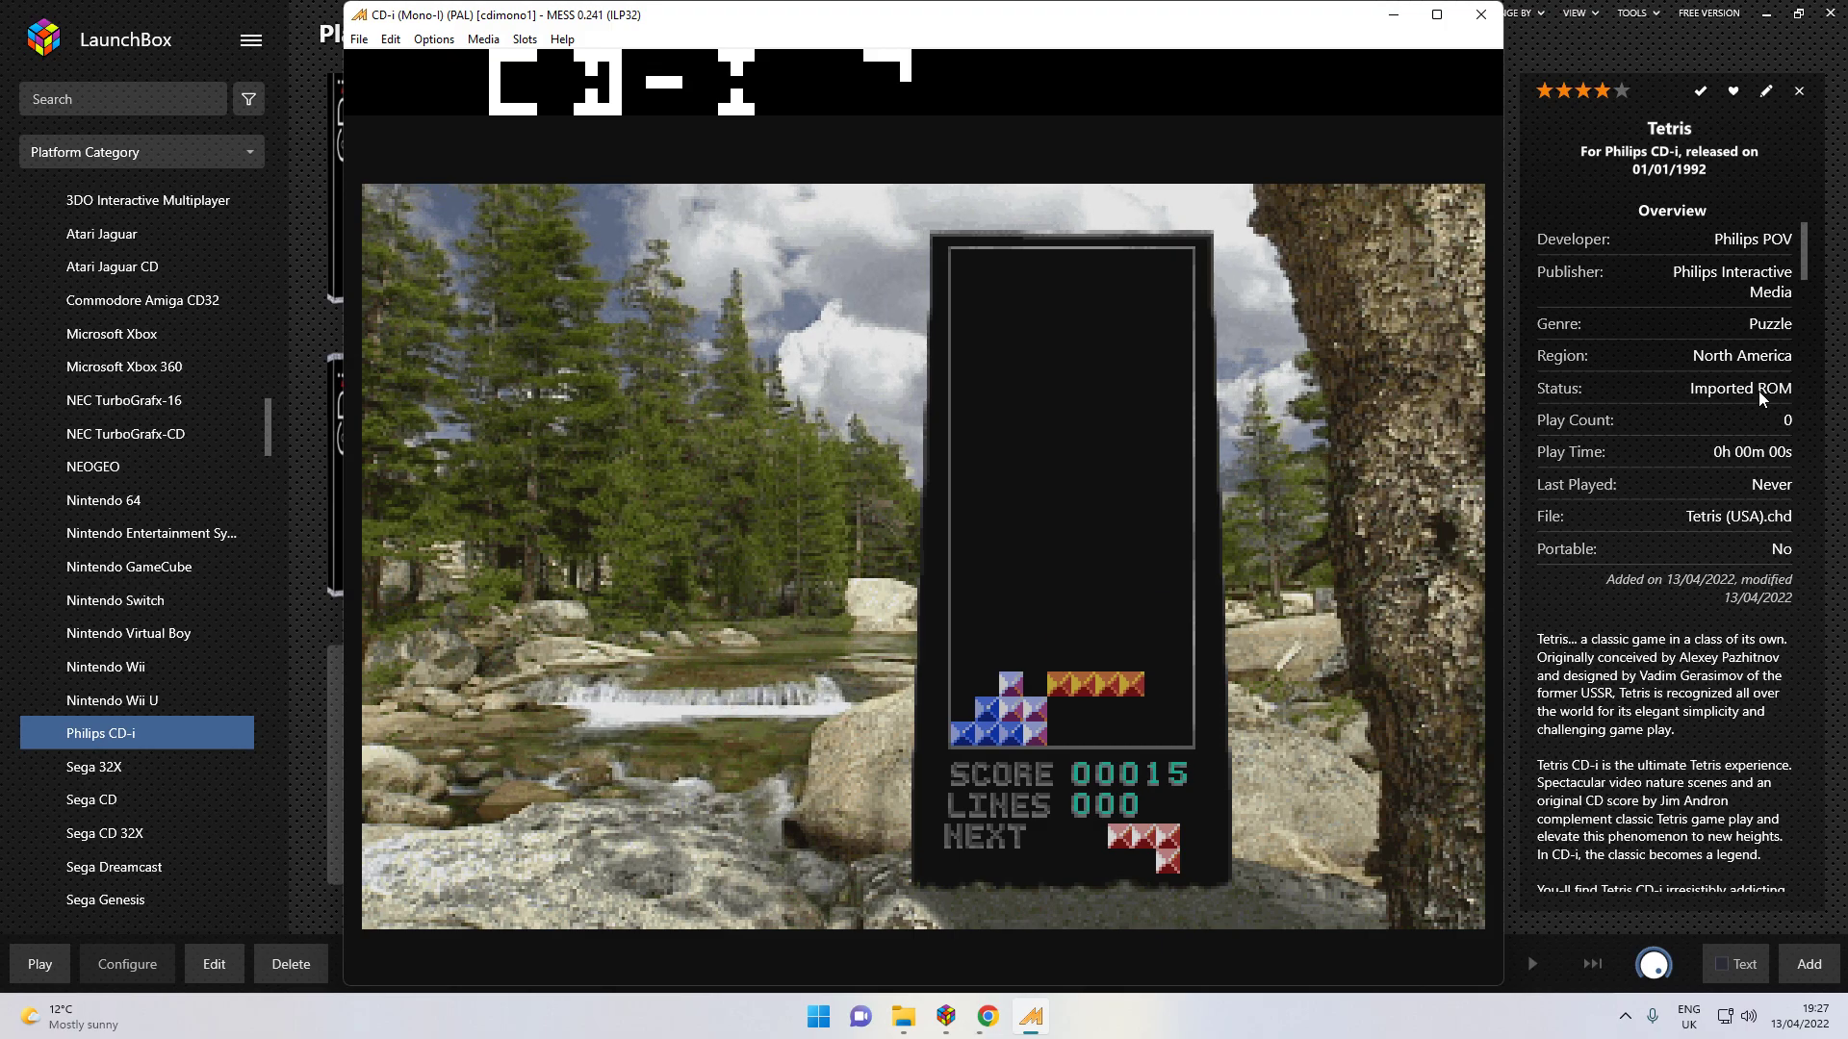
Step: Rotate the red piece upright and place it against the right wall to complete the lowest row
key("Right")
key("Right")
key("Right")
key("Right")
key("ctrl")
key("ctrl")
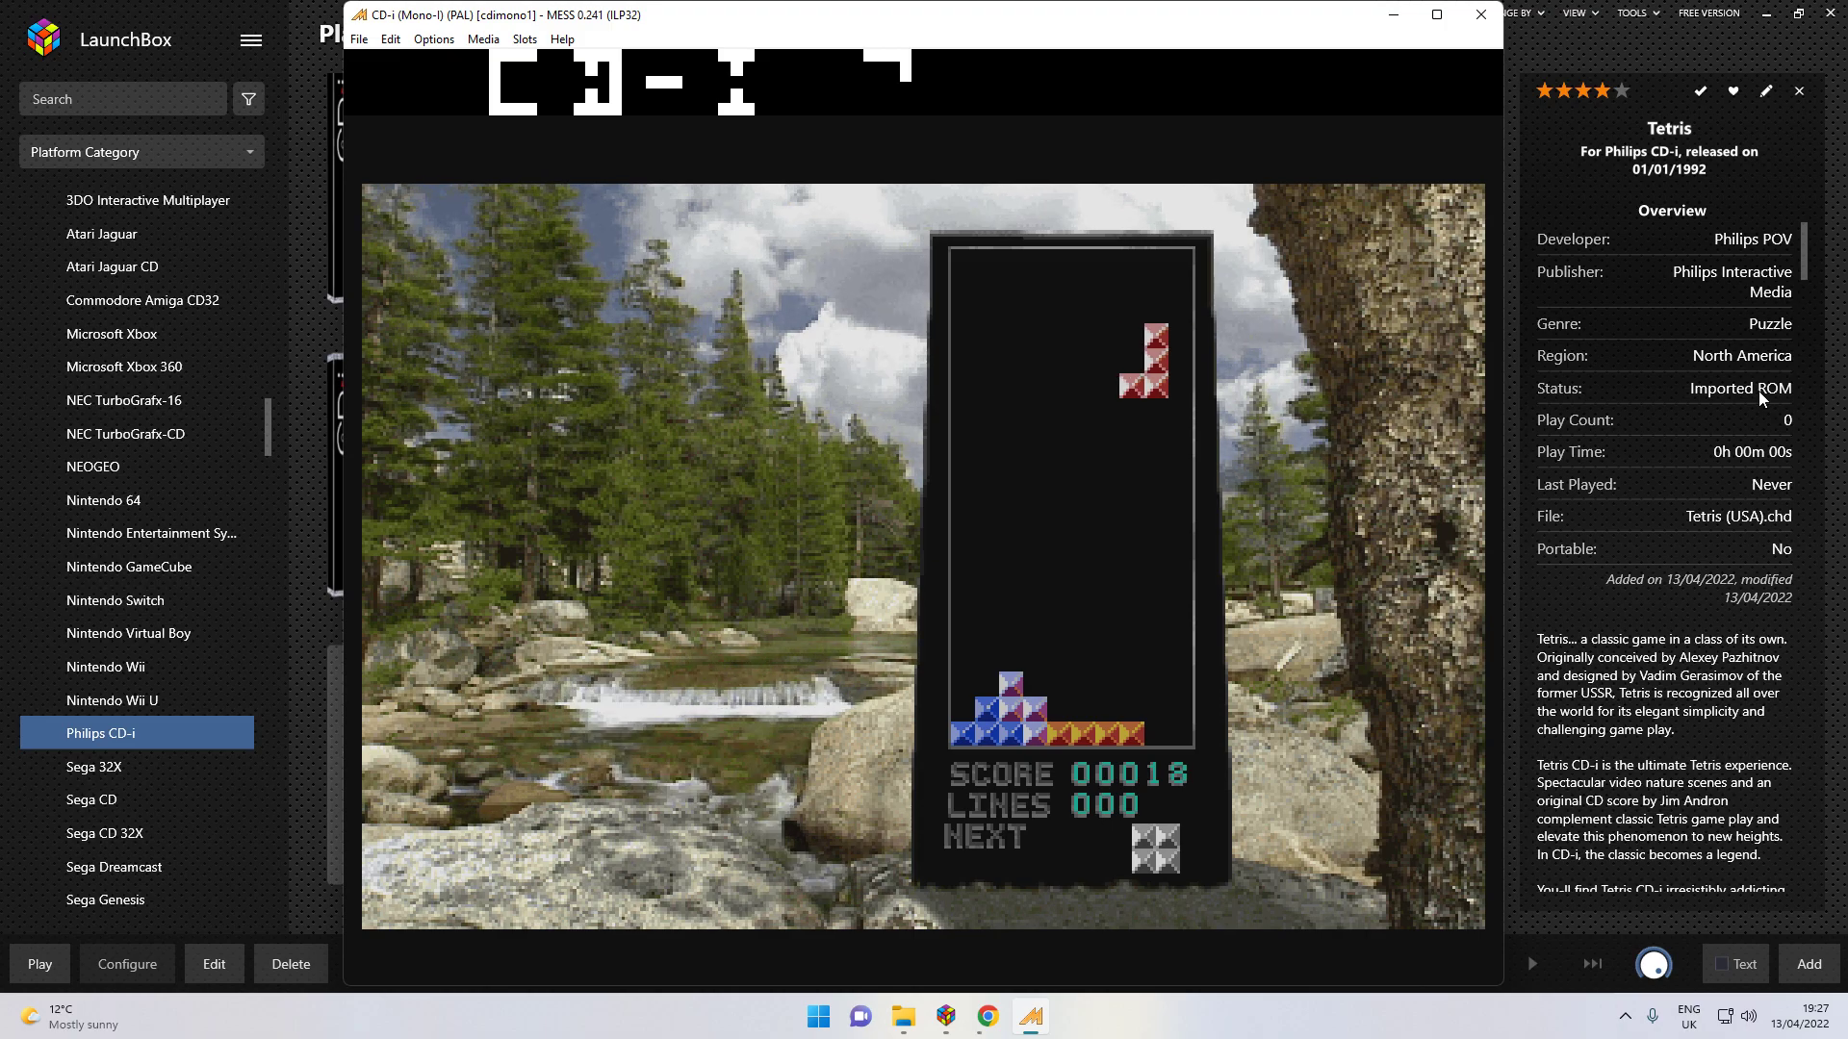
key("ctrl")
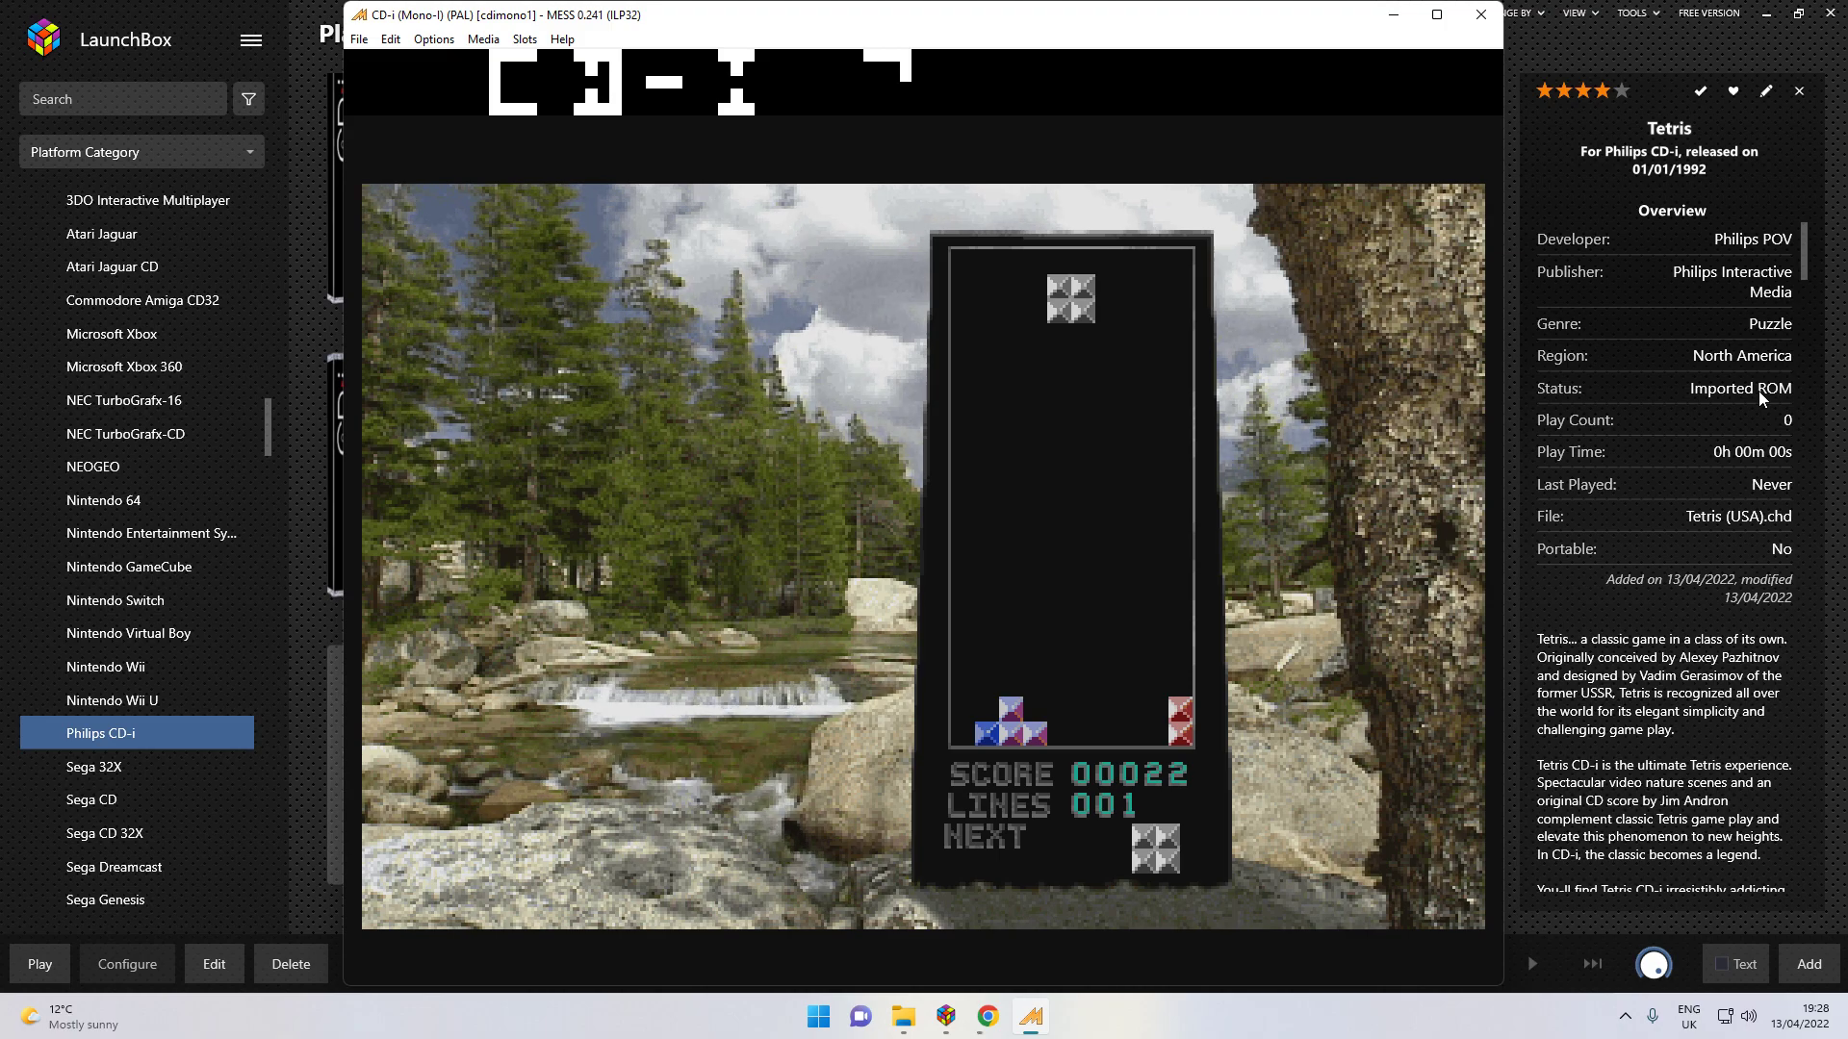
Step: Drop the two grey squares side by side on the well floor, directly left of the upright red piece
key("Right")
key("Right")
key("Right")
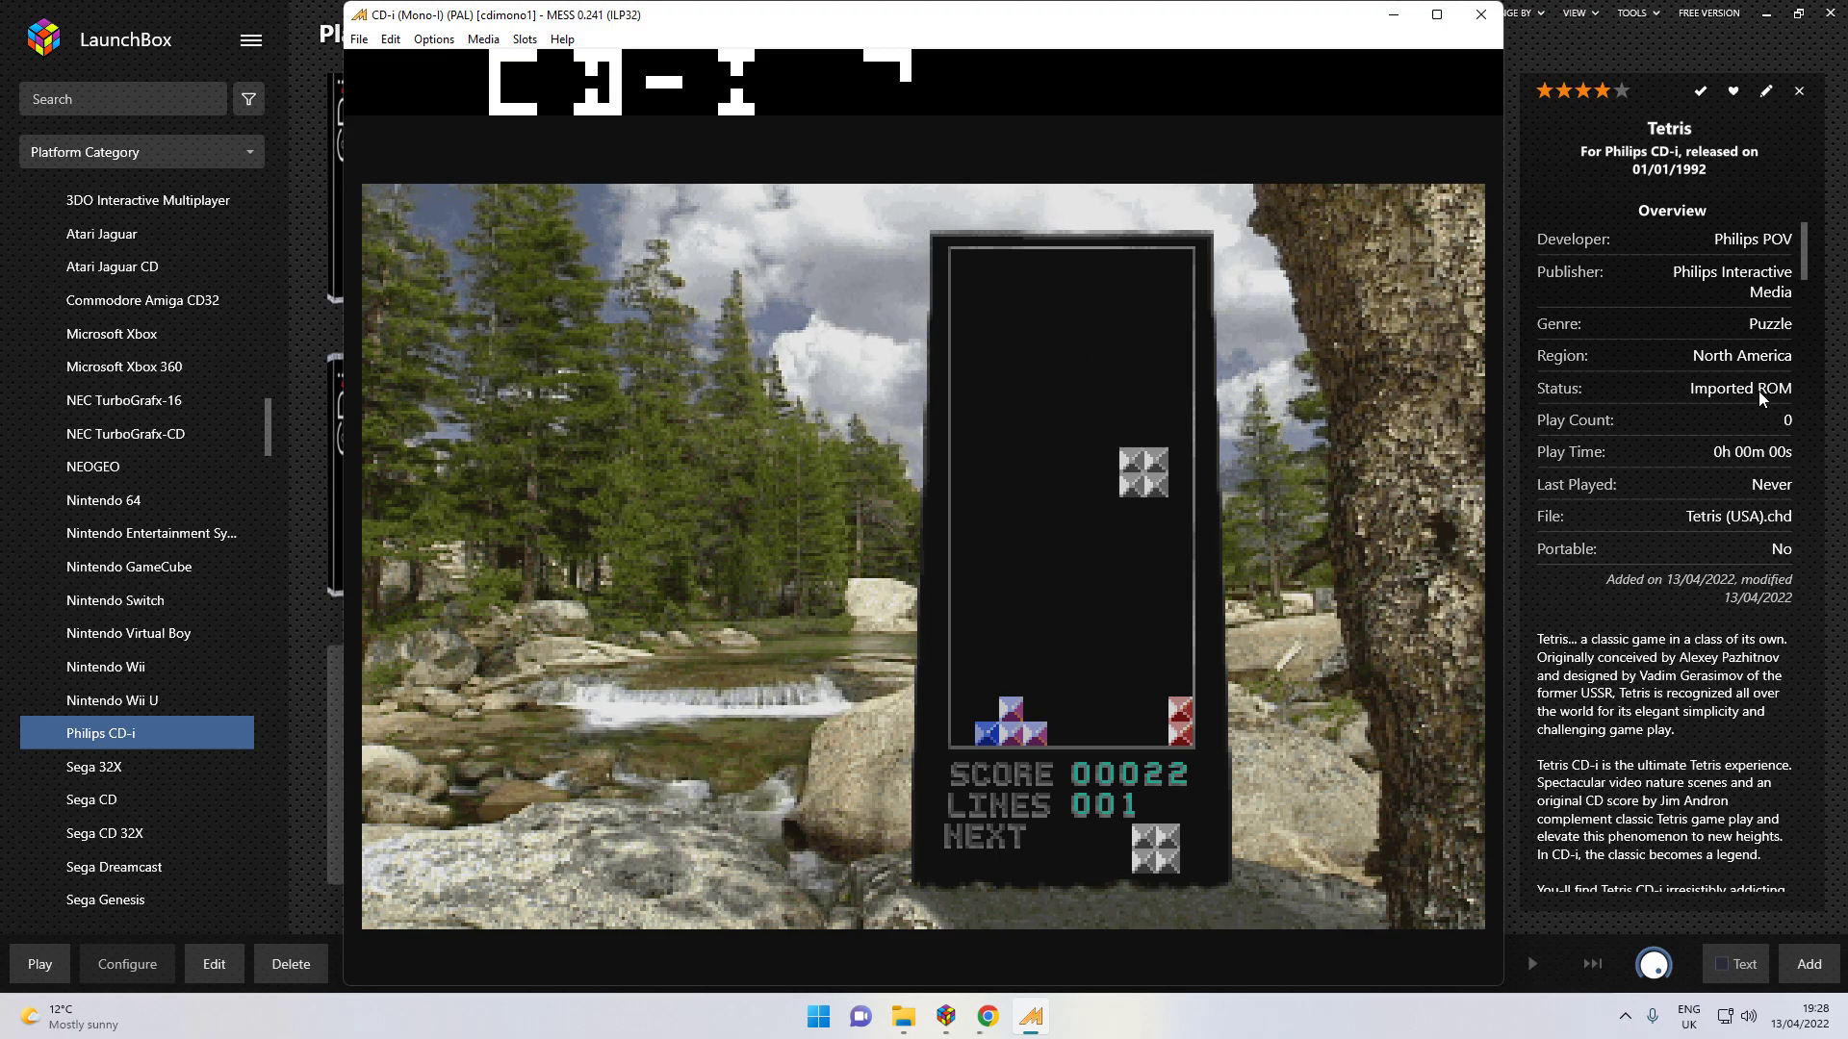
key("Down")
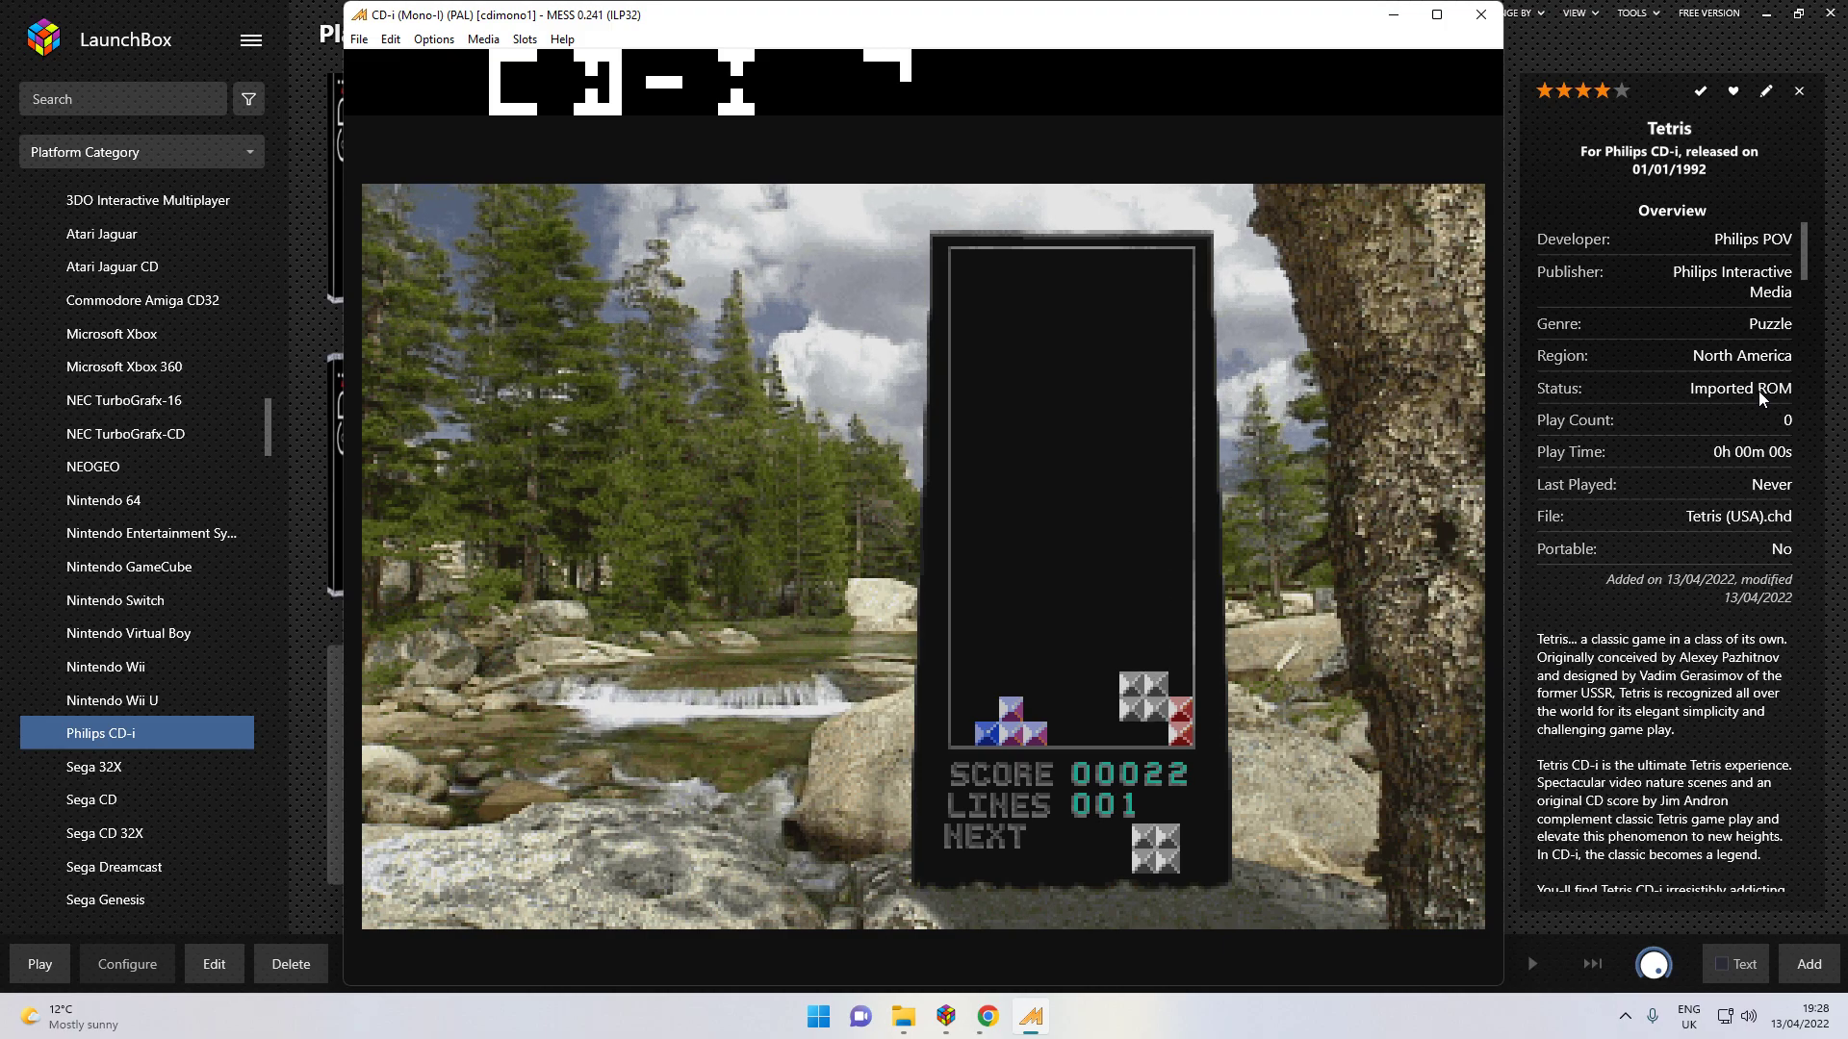
key("Right")
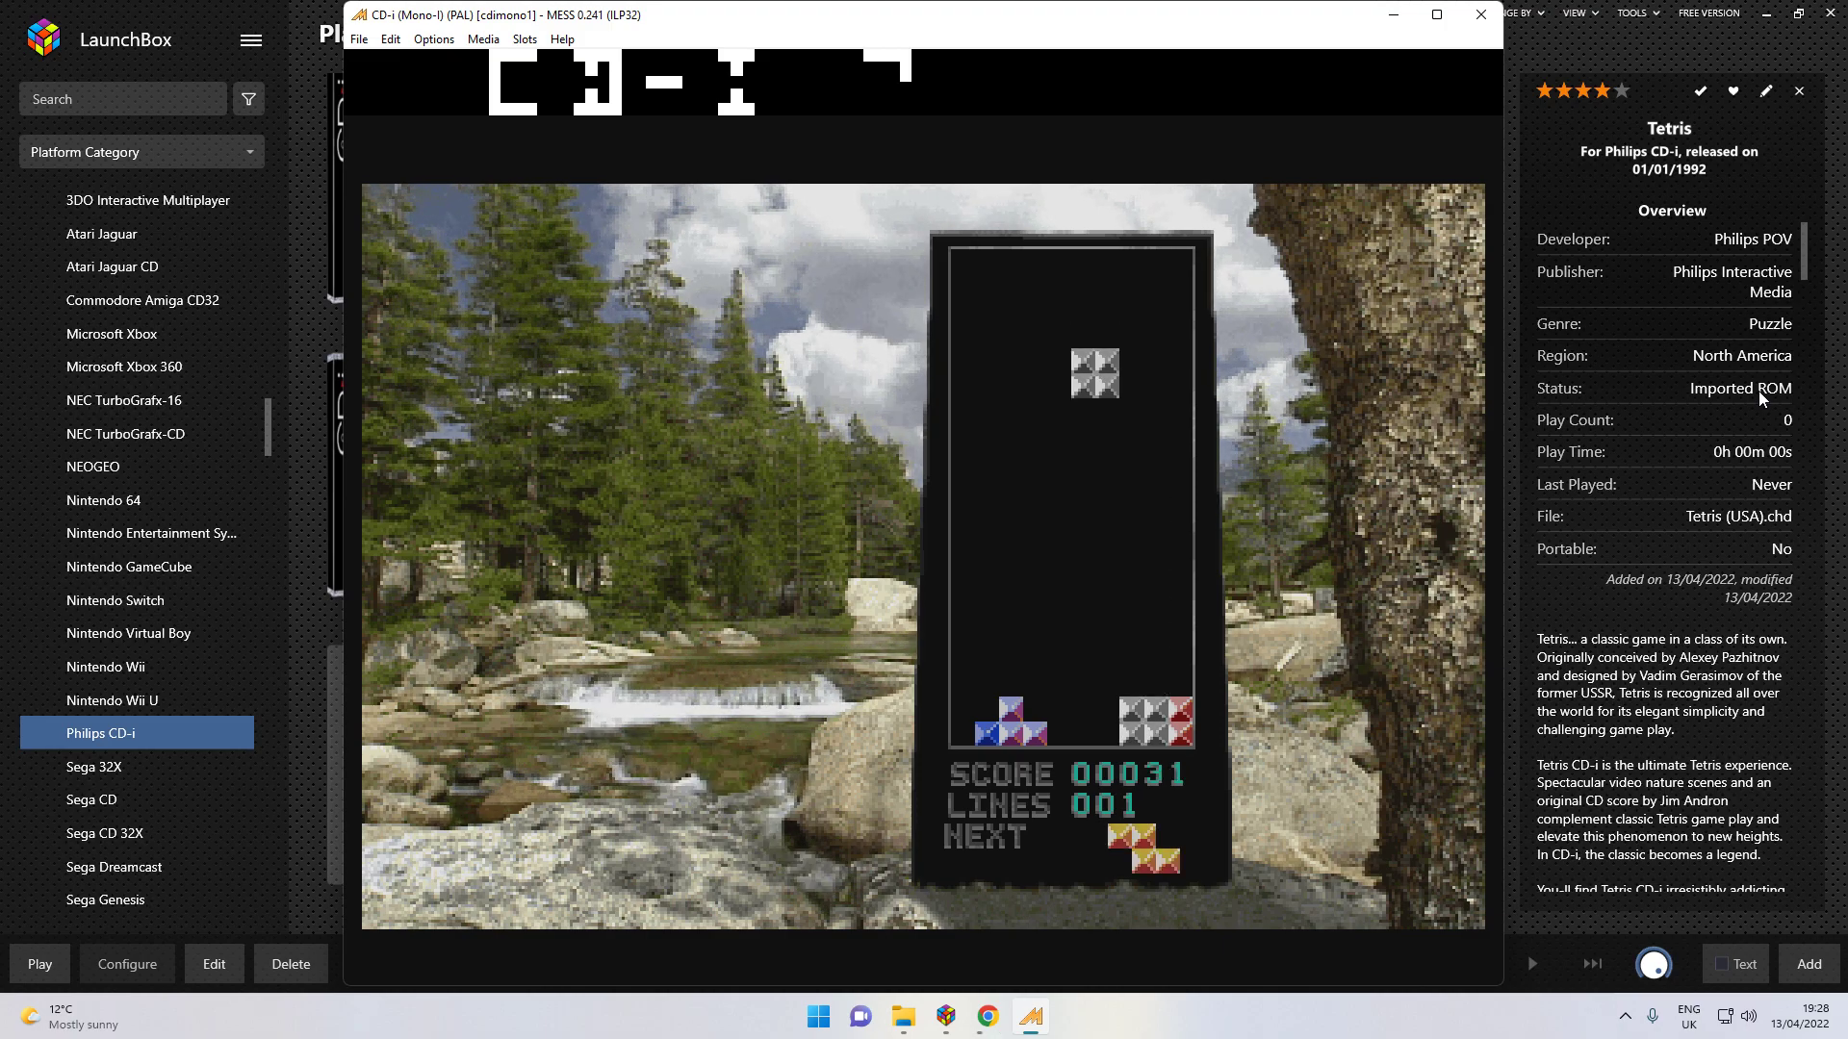
key("Down")
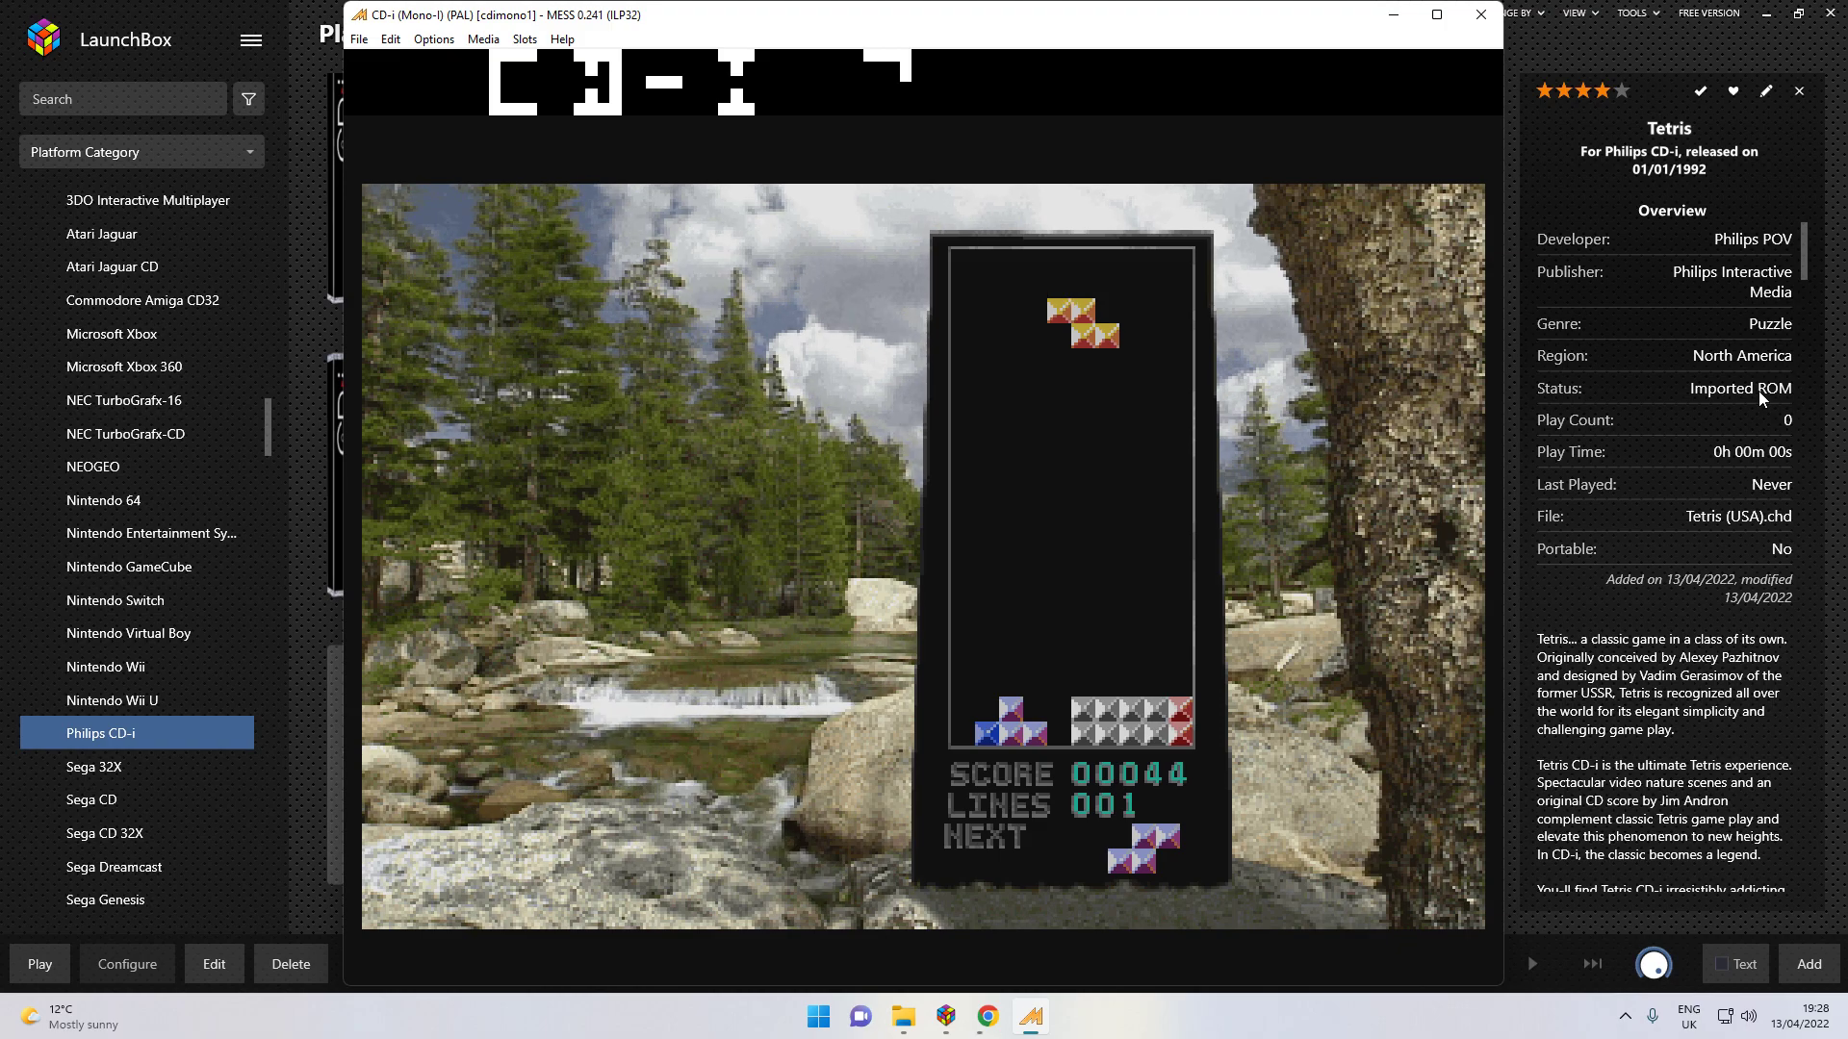
Step: Rotate the yellow Z piece upright and drop it into the gap against the well's left wall
key("Left")
key("Left")
key("Left")
key("Up")
key("Left")
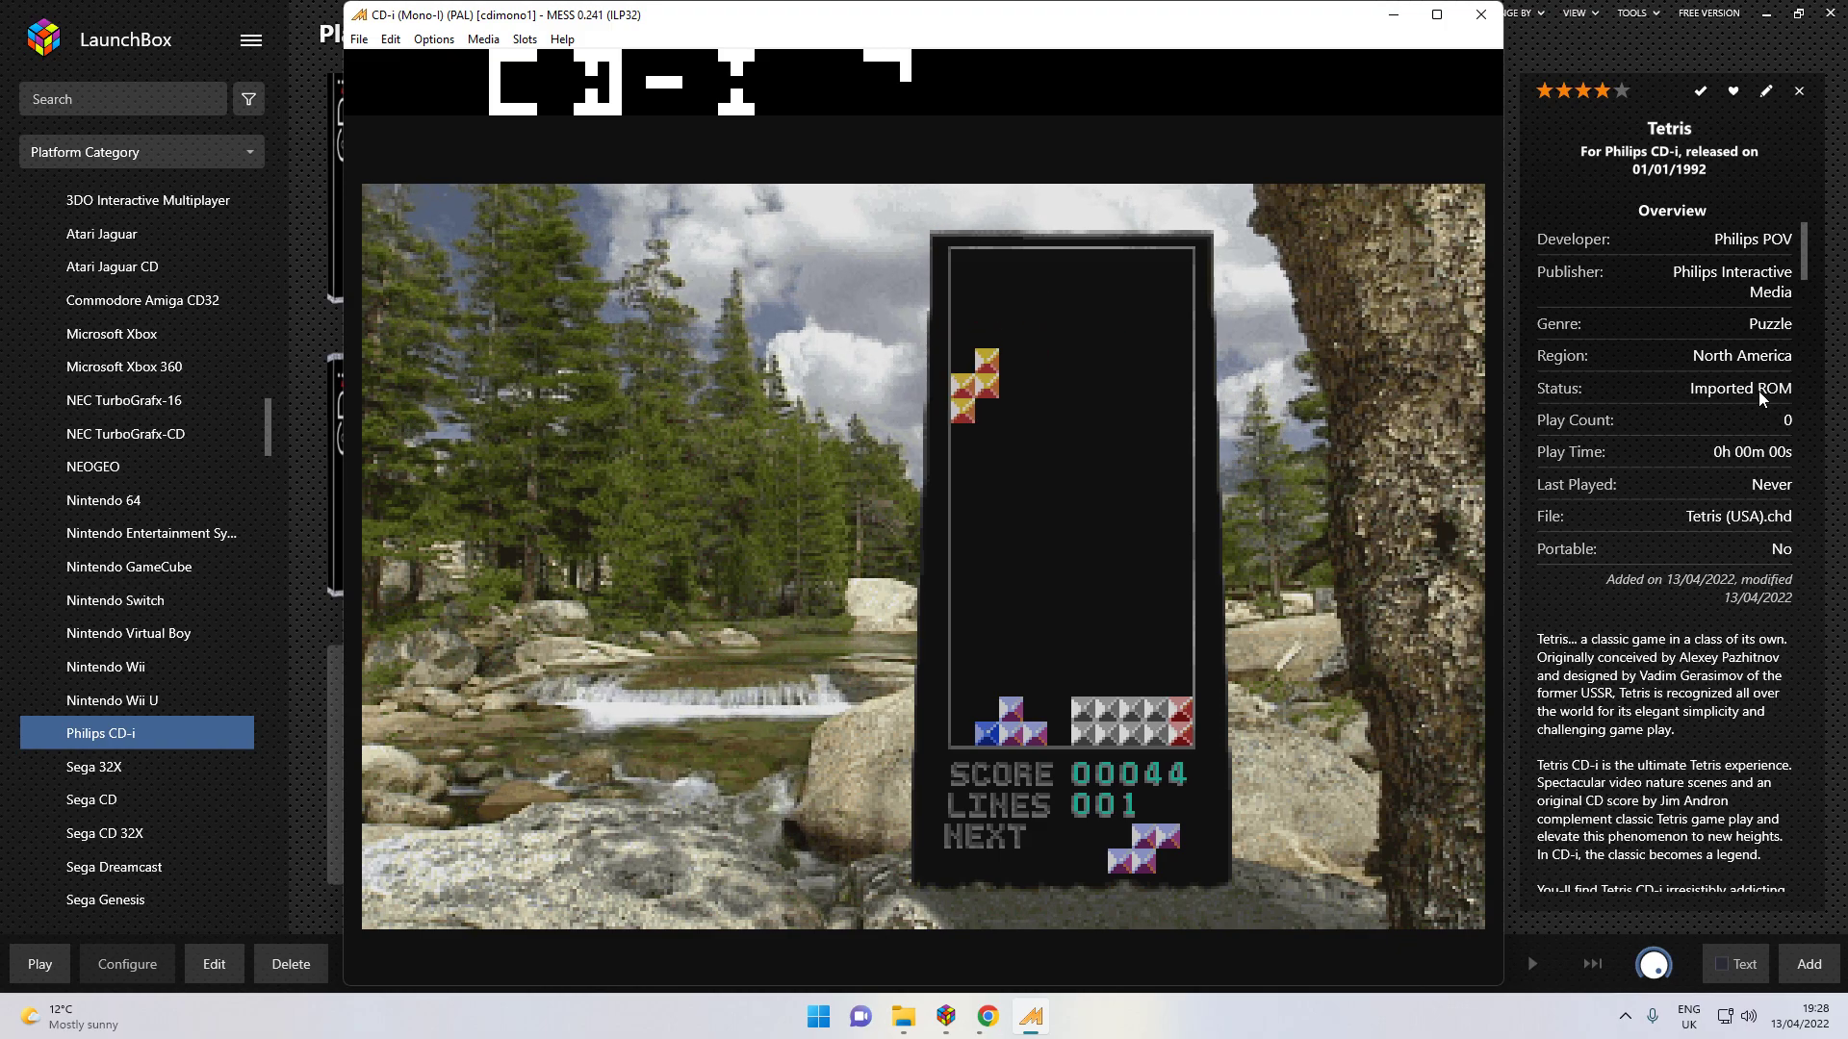
key("Down")
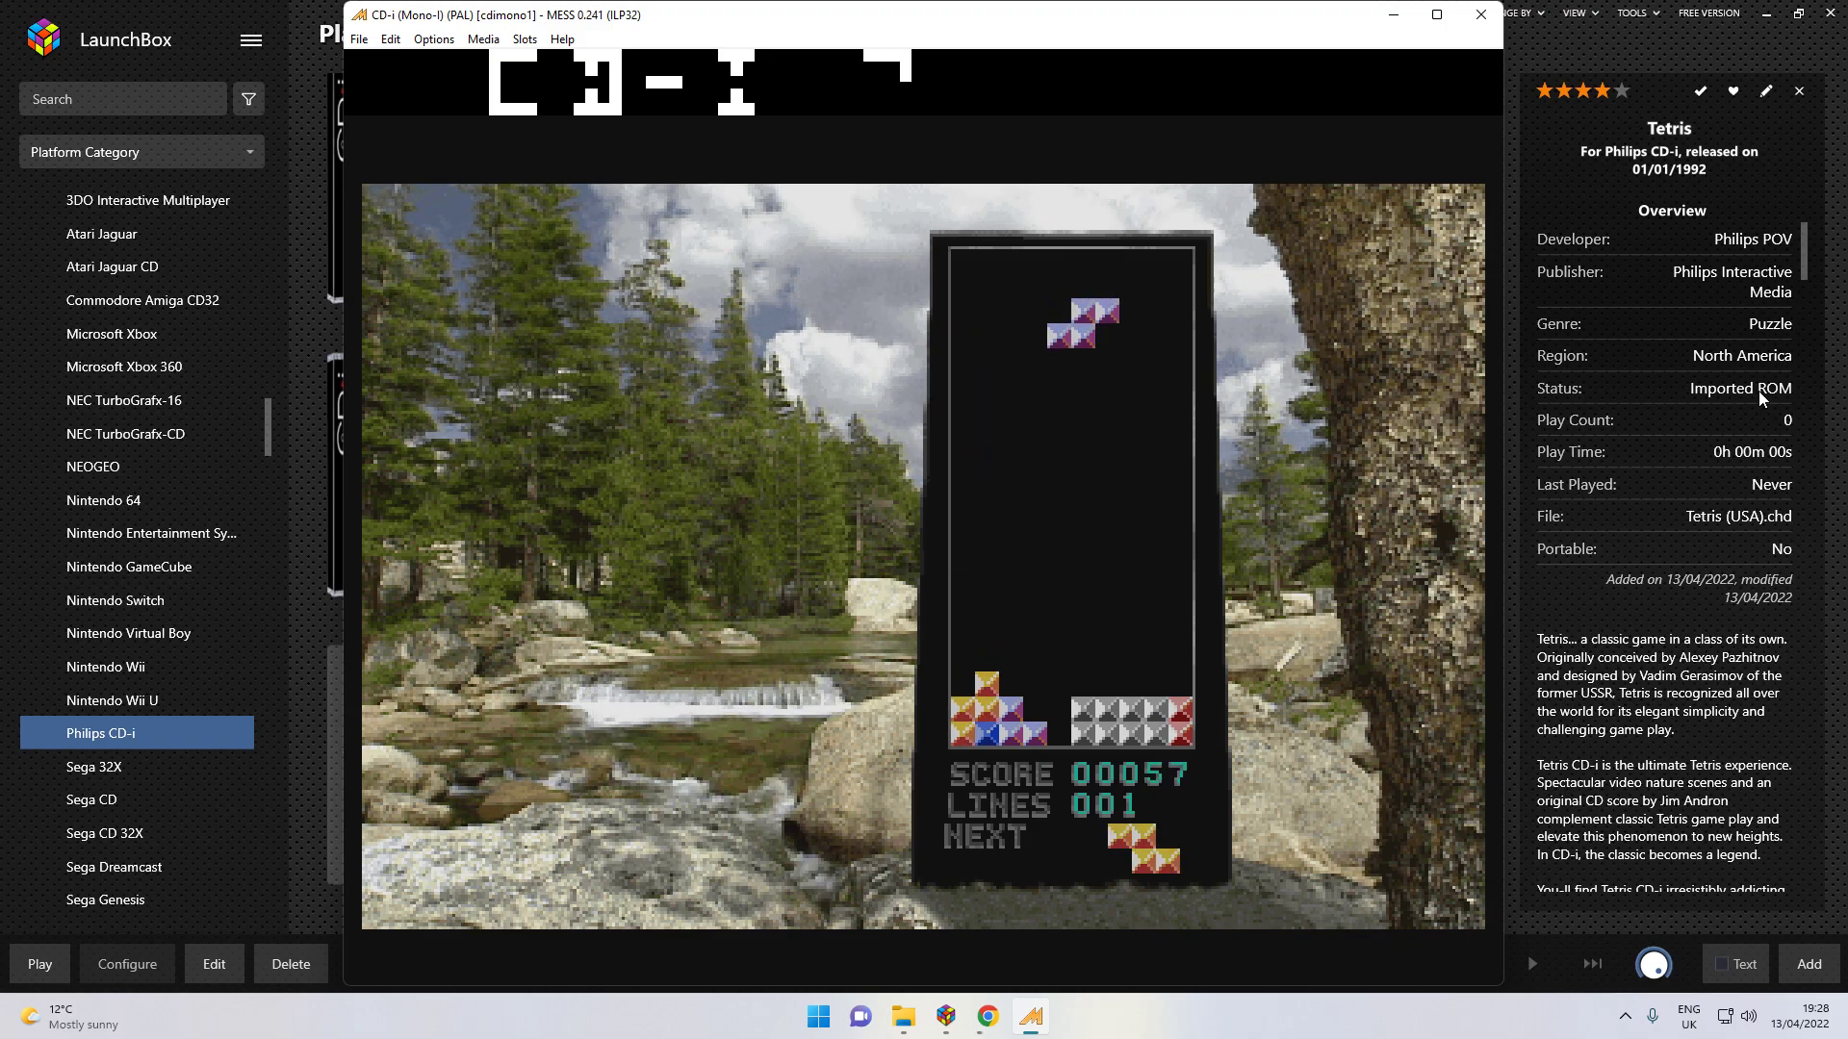
Step: Rotate the purple S piece upright and drop it into the remaining gap beside the grey squares to complete the two lowest rows
key("Up")
key("Left")
key("Left")
key("Right")
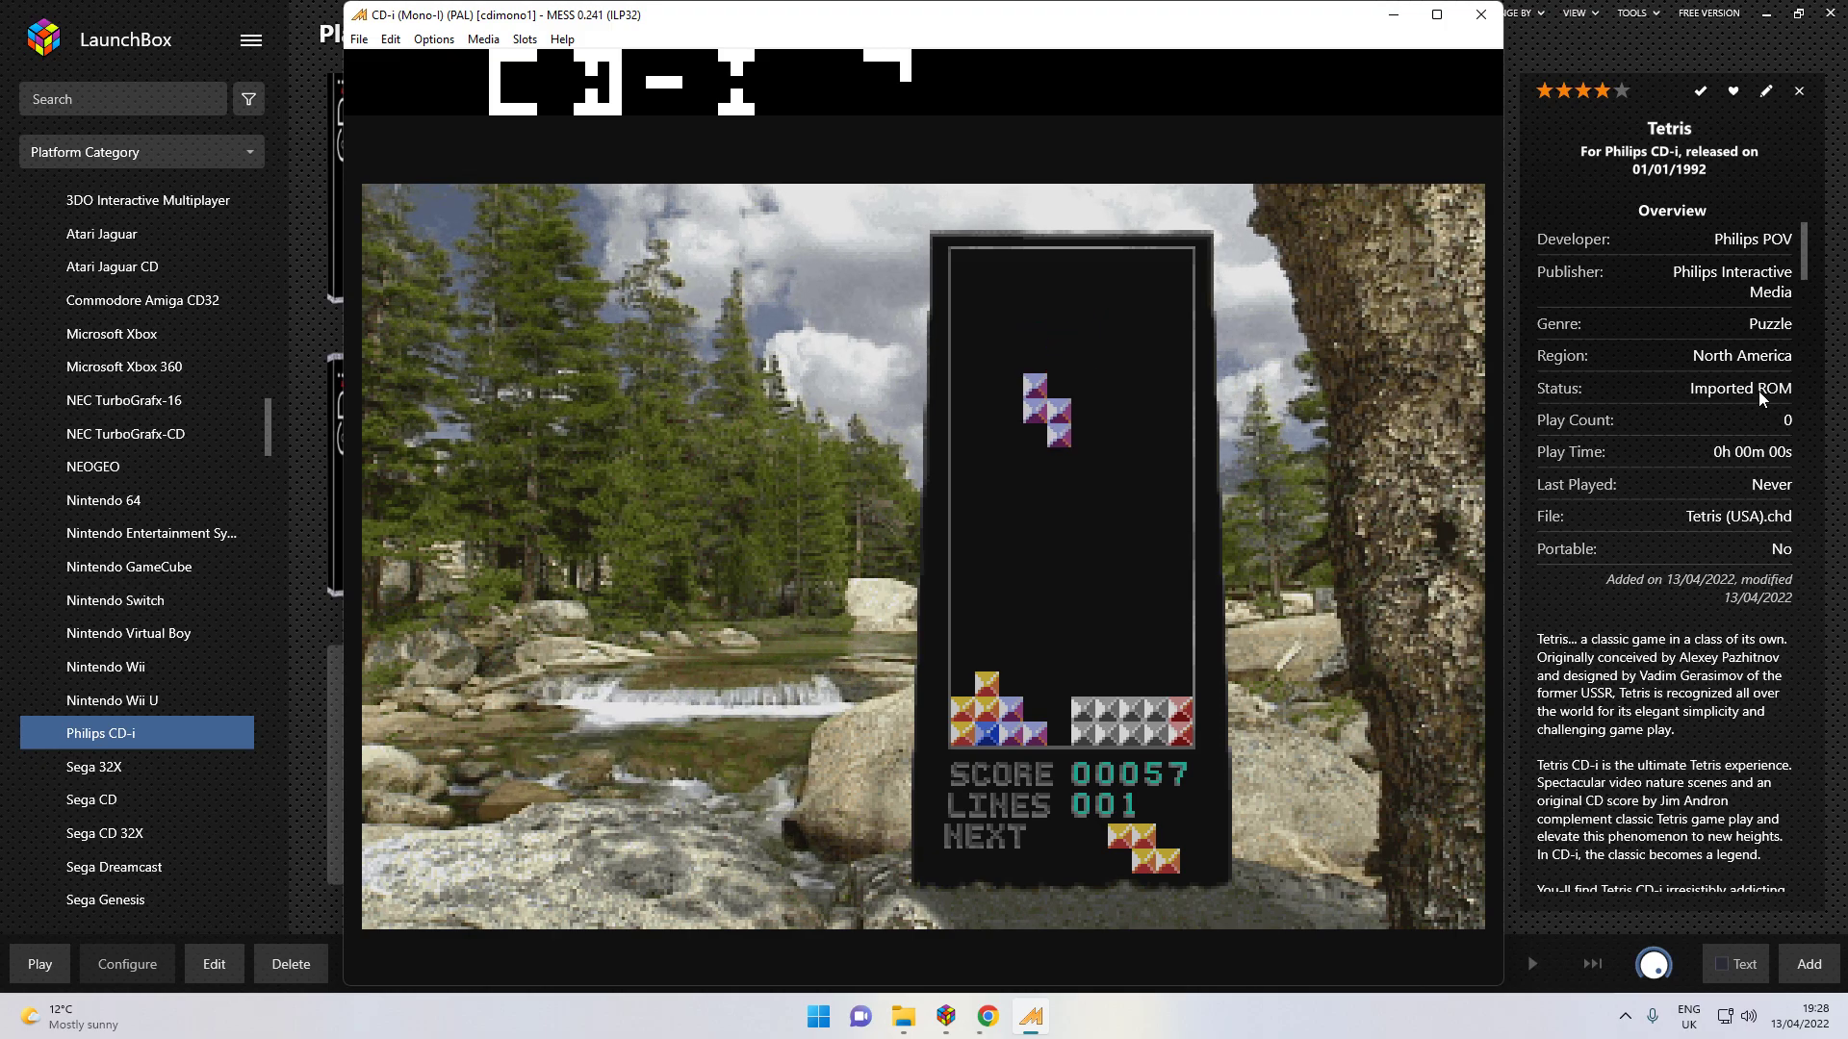
key("Down")
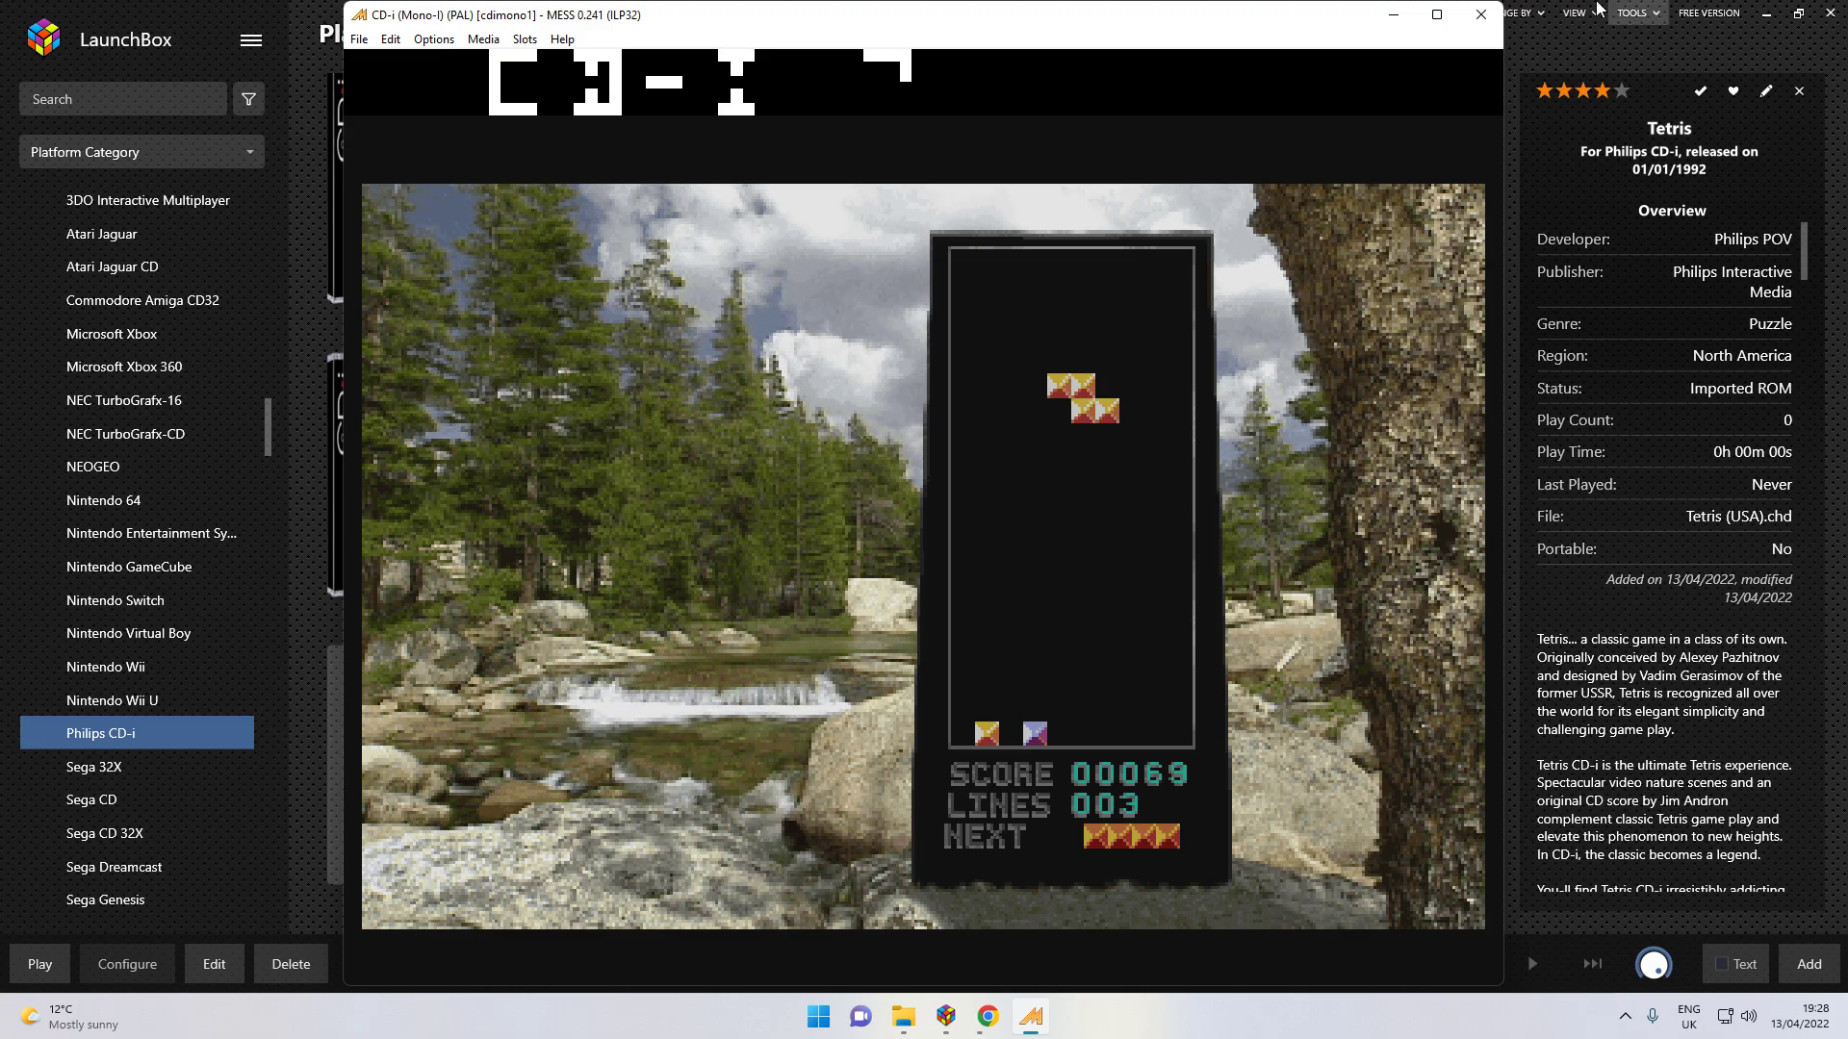
Step: Close the Tetris emulator window and launch The Apprentice from the Philips CD-i game list
left_click(1494, 15)
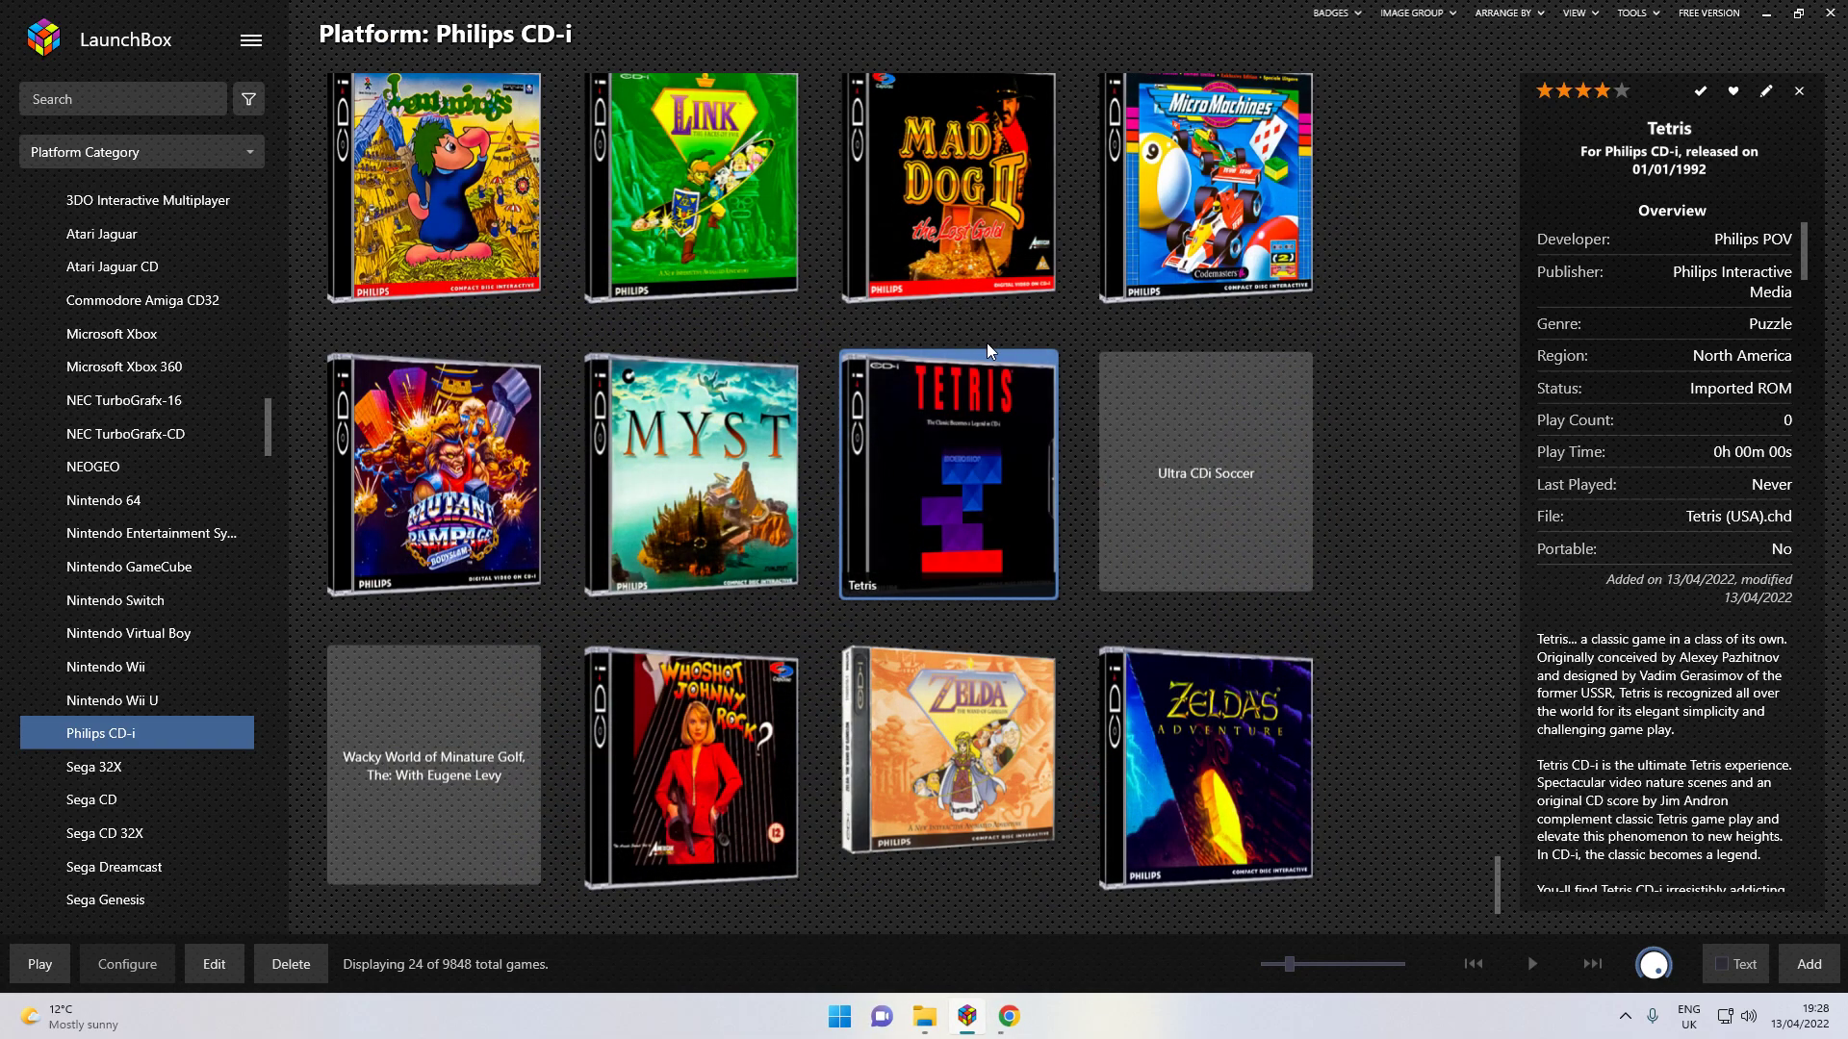
scroll(989, 317, "up", 3)
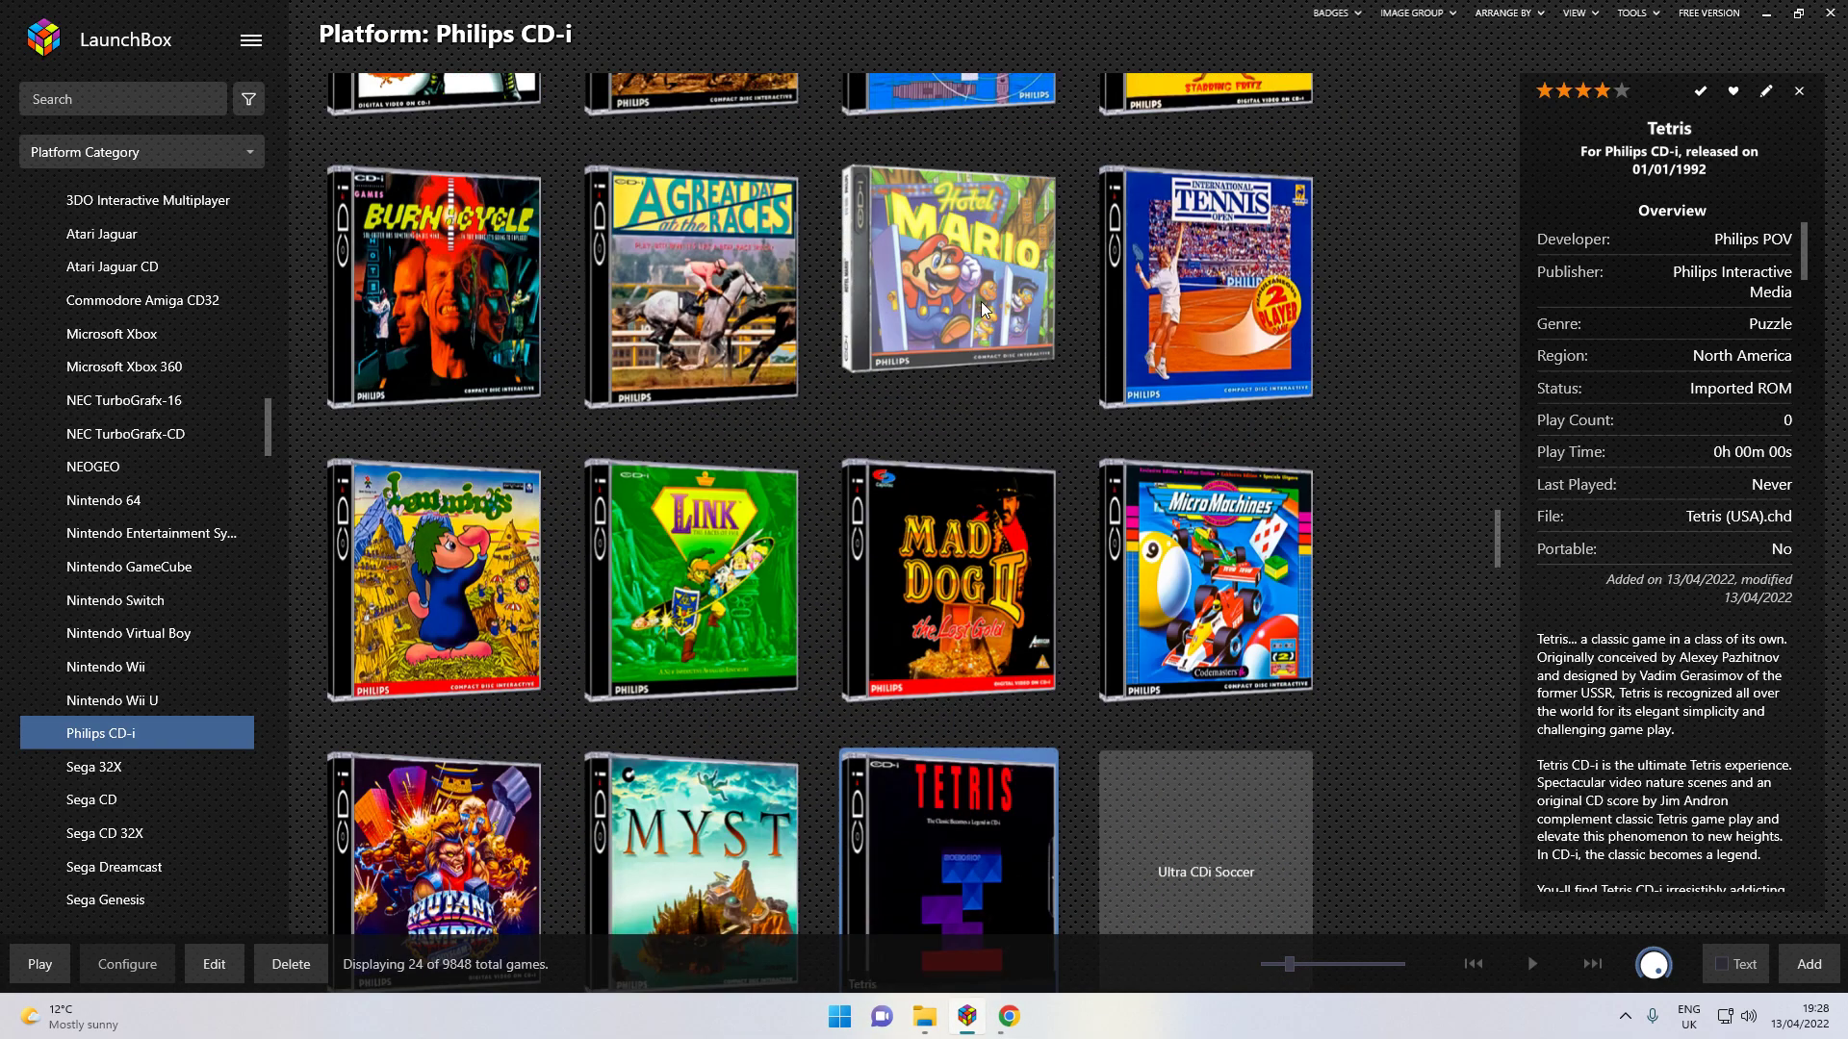
scroll(981, 306, "up", 2)
scroll(981, 306, "up", 2)
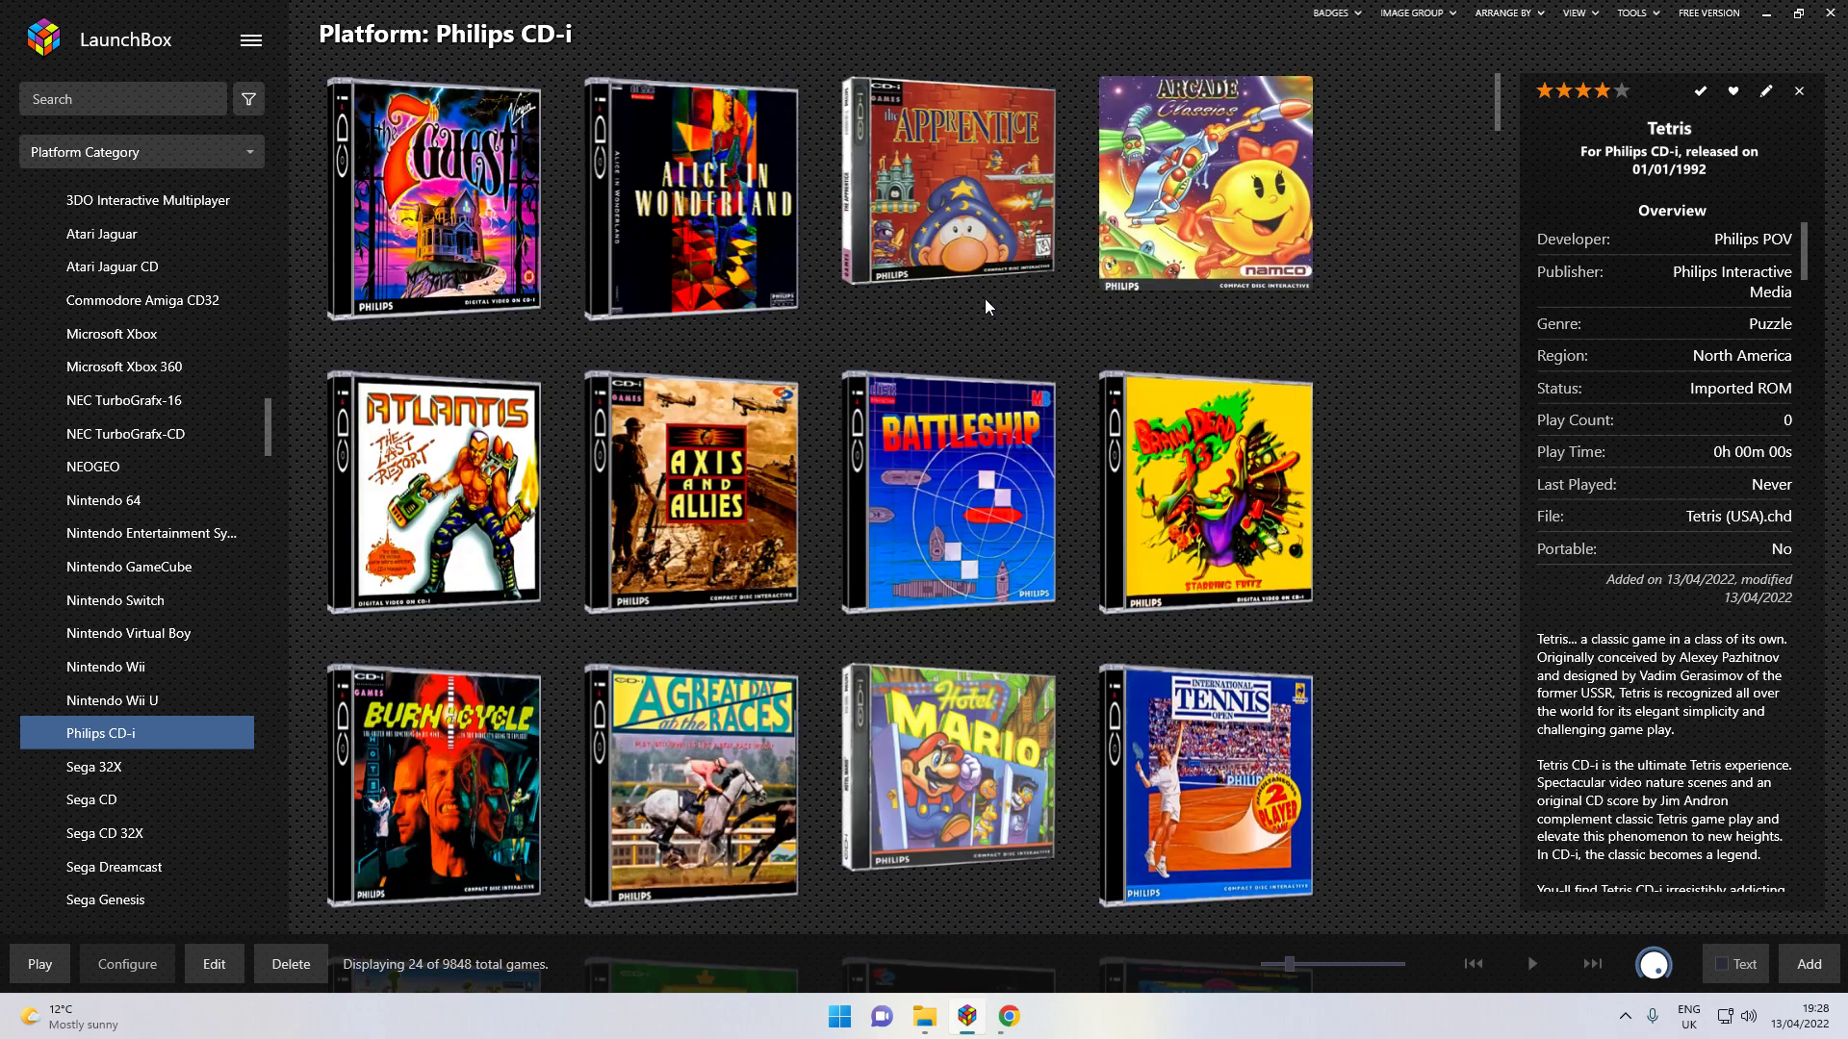
double_click(977, 188)
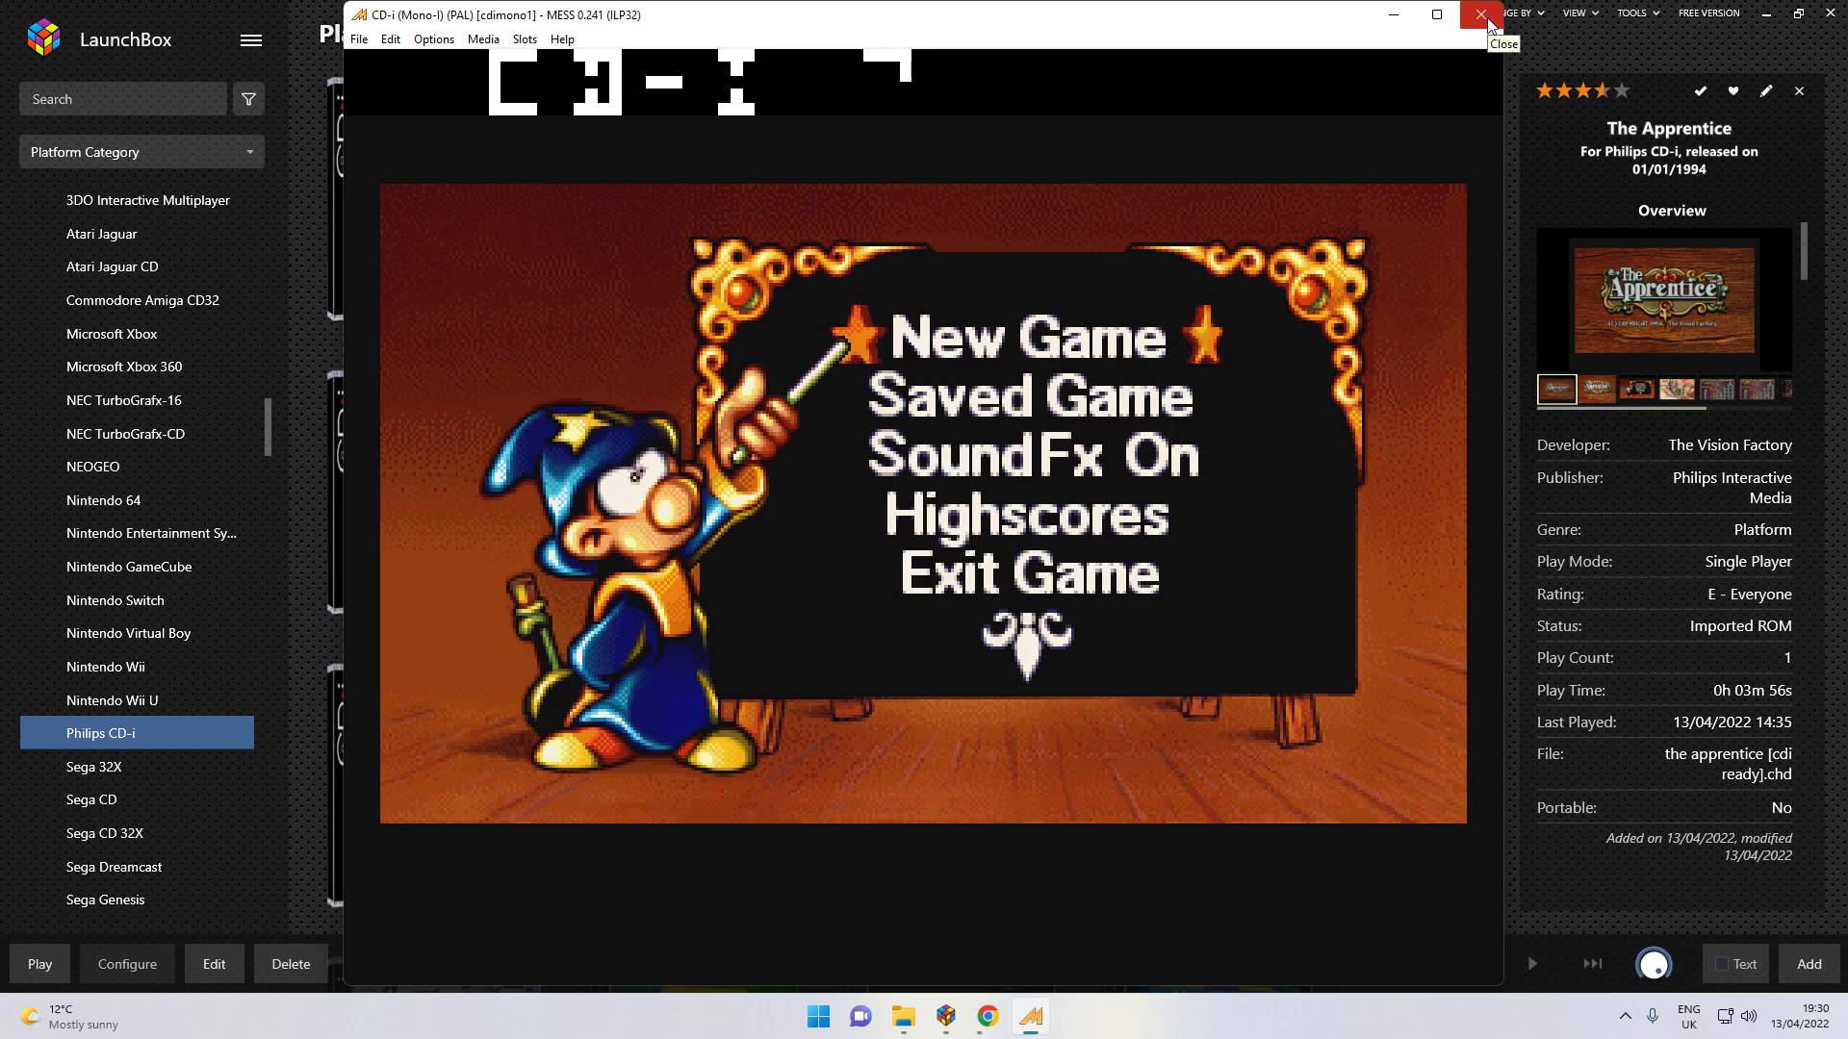
Step: Close The Apprentice's emulator window and minimize LaunchBox to return to the desktop
left_click(1488, 24)
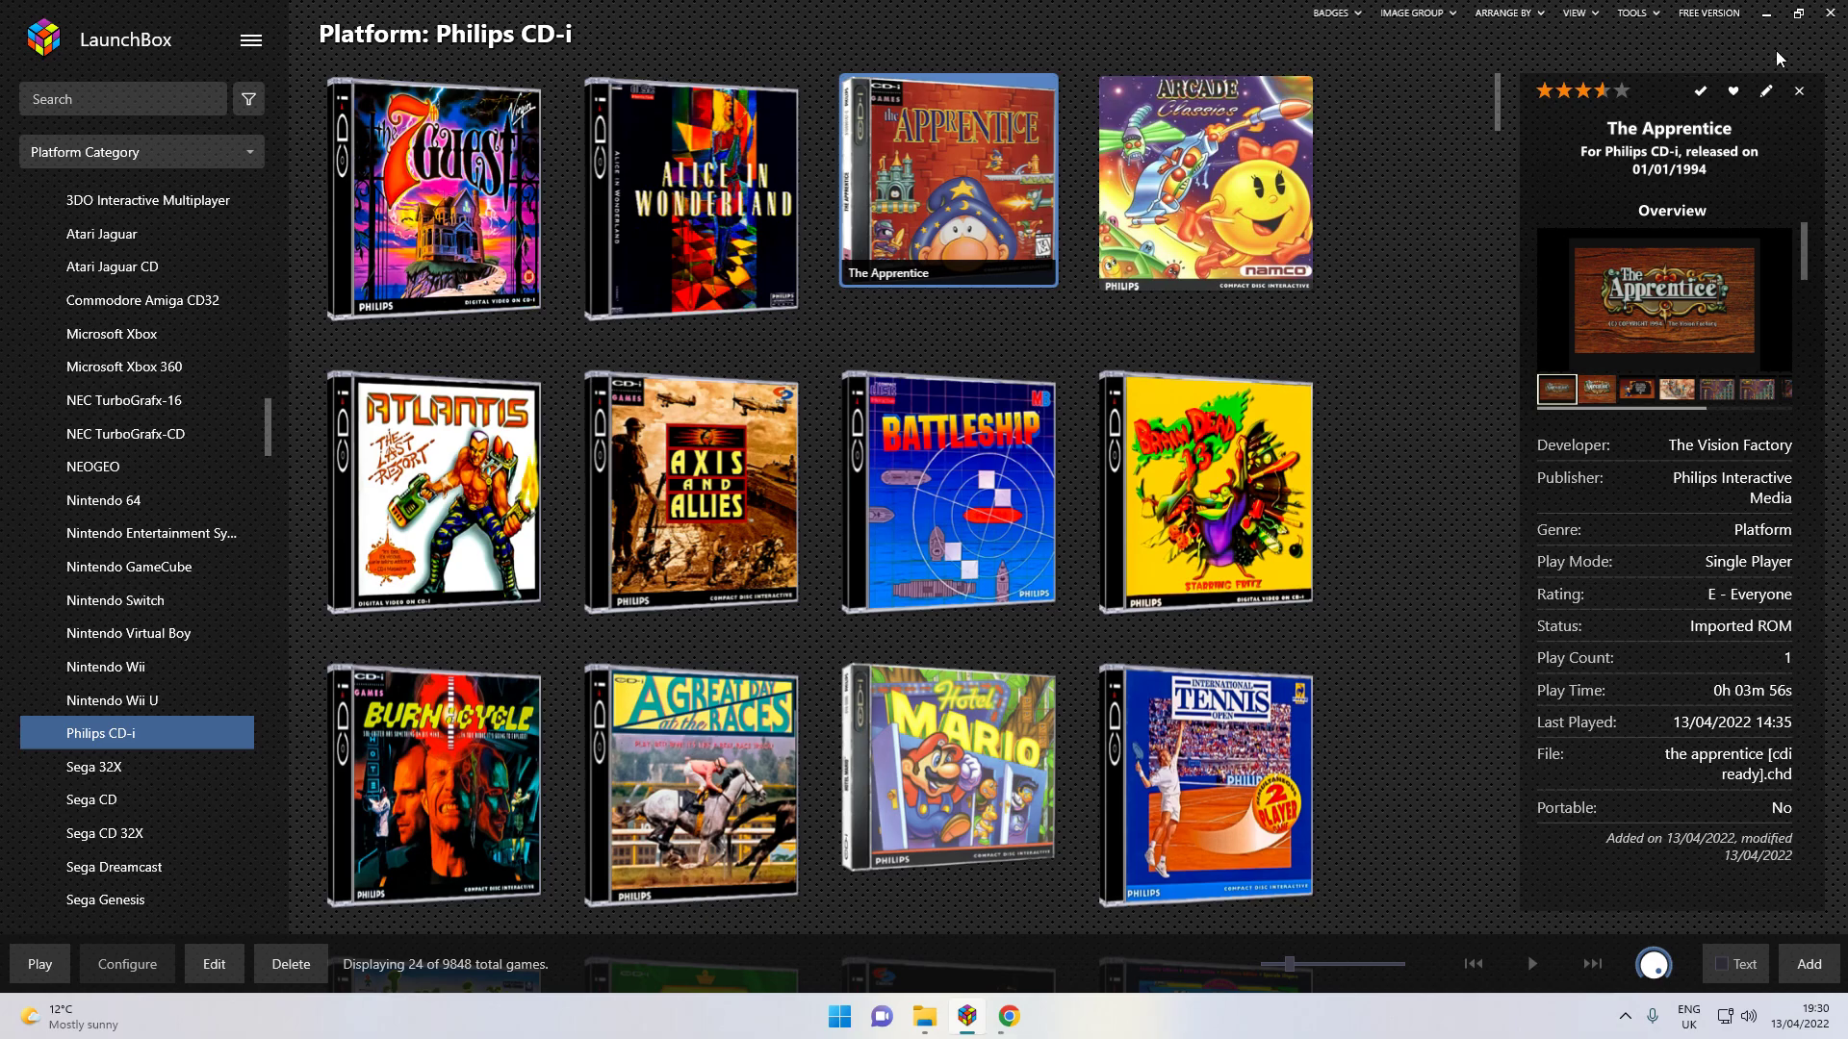
left_click(1766, 14)
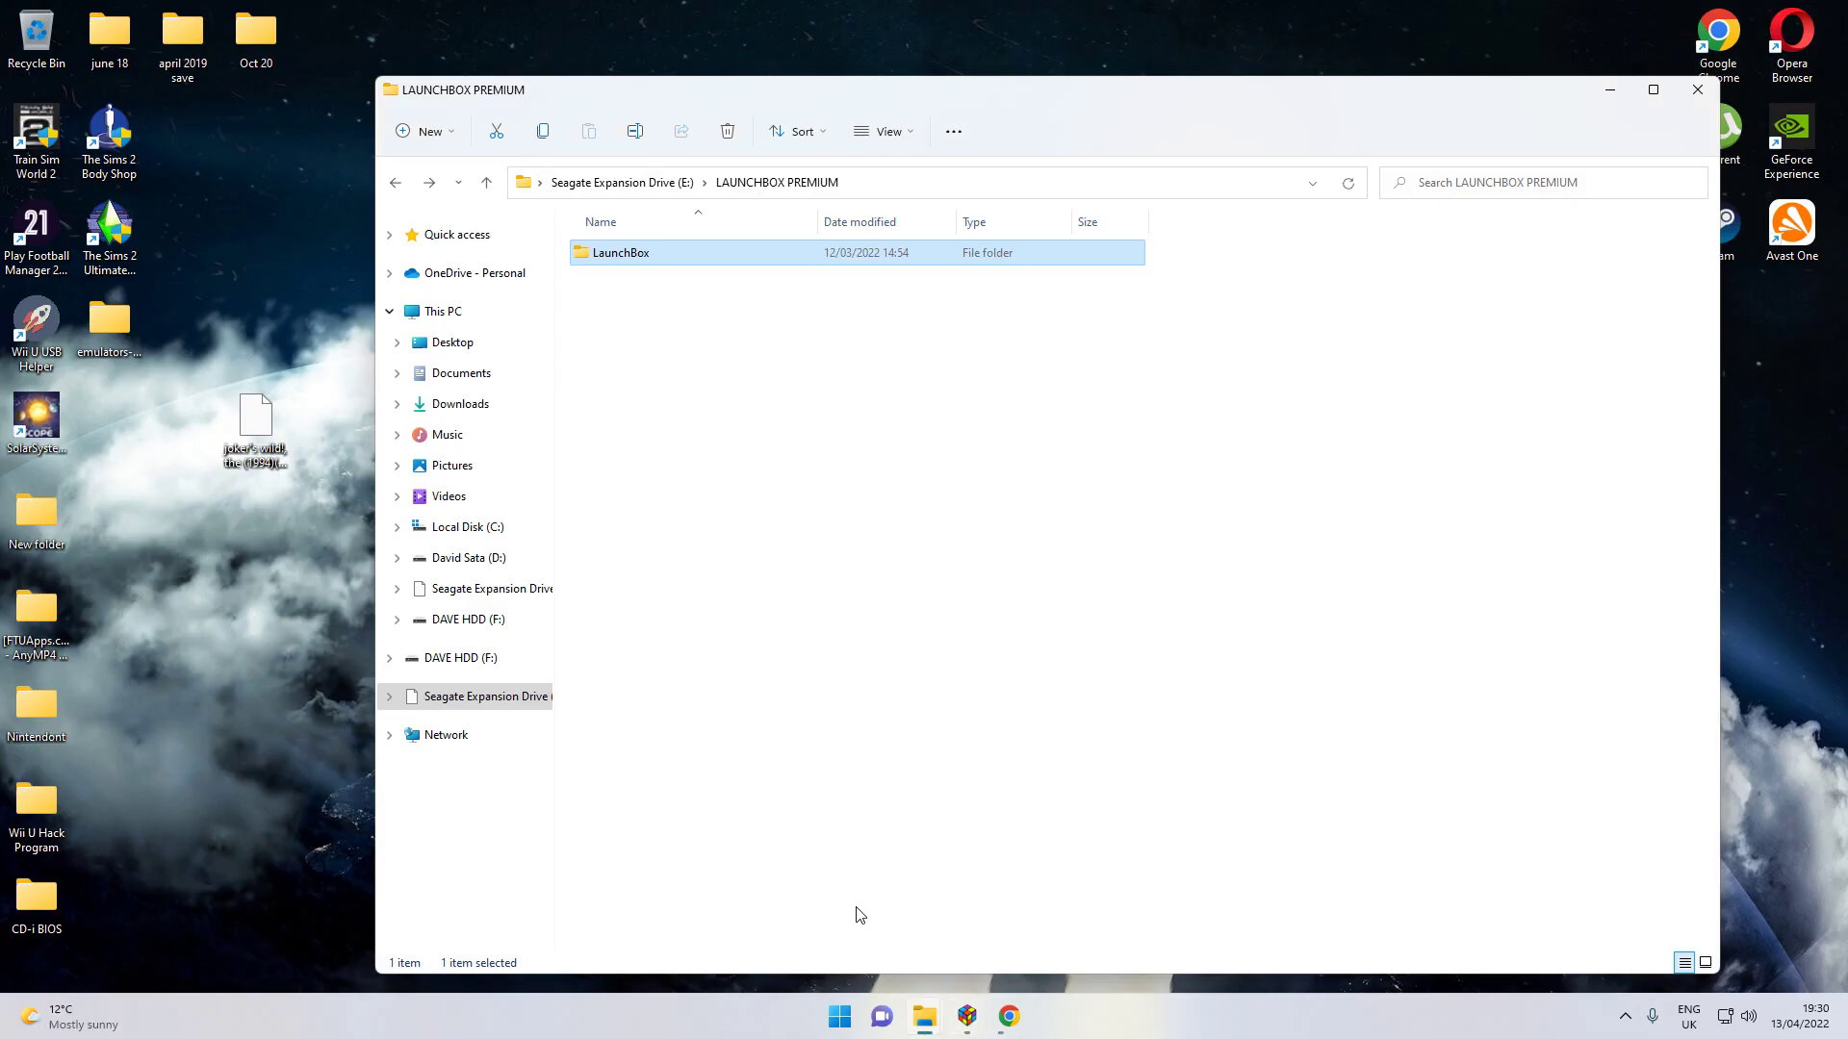
mouse_move(1012, 1026)
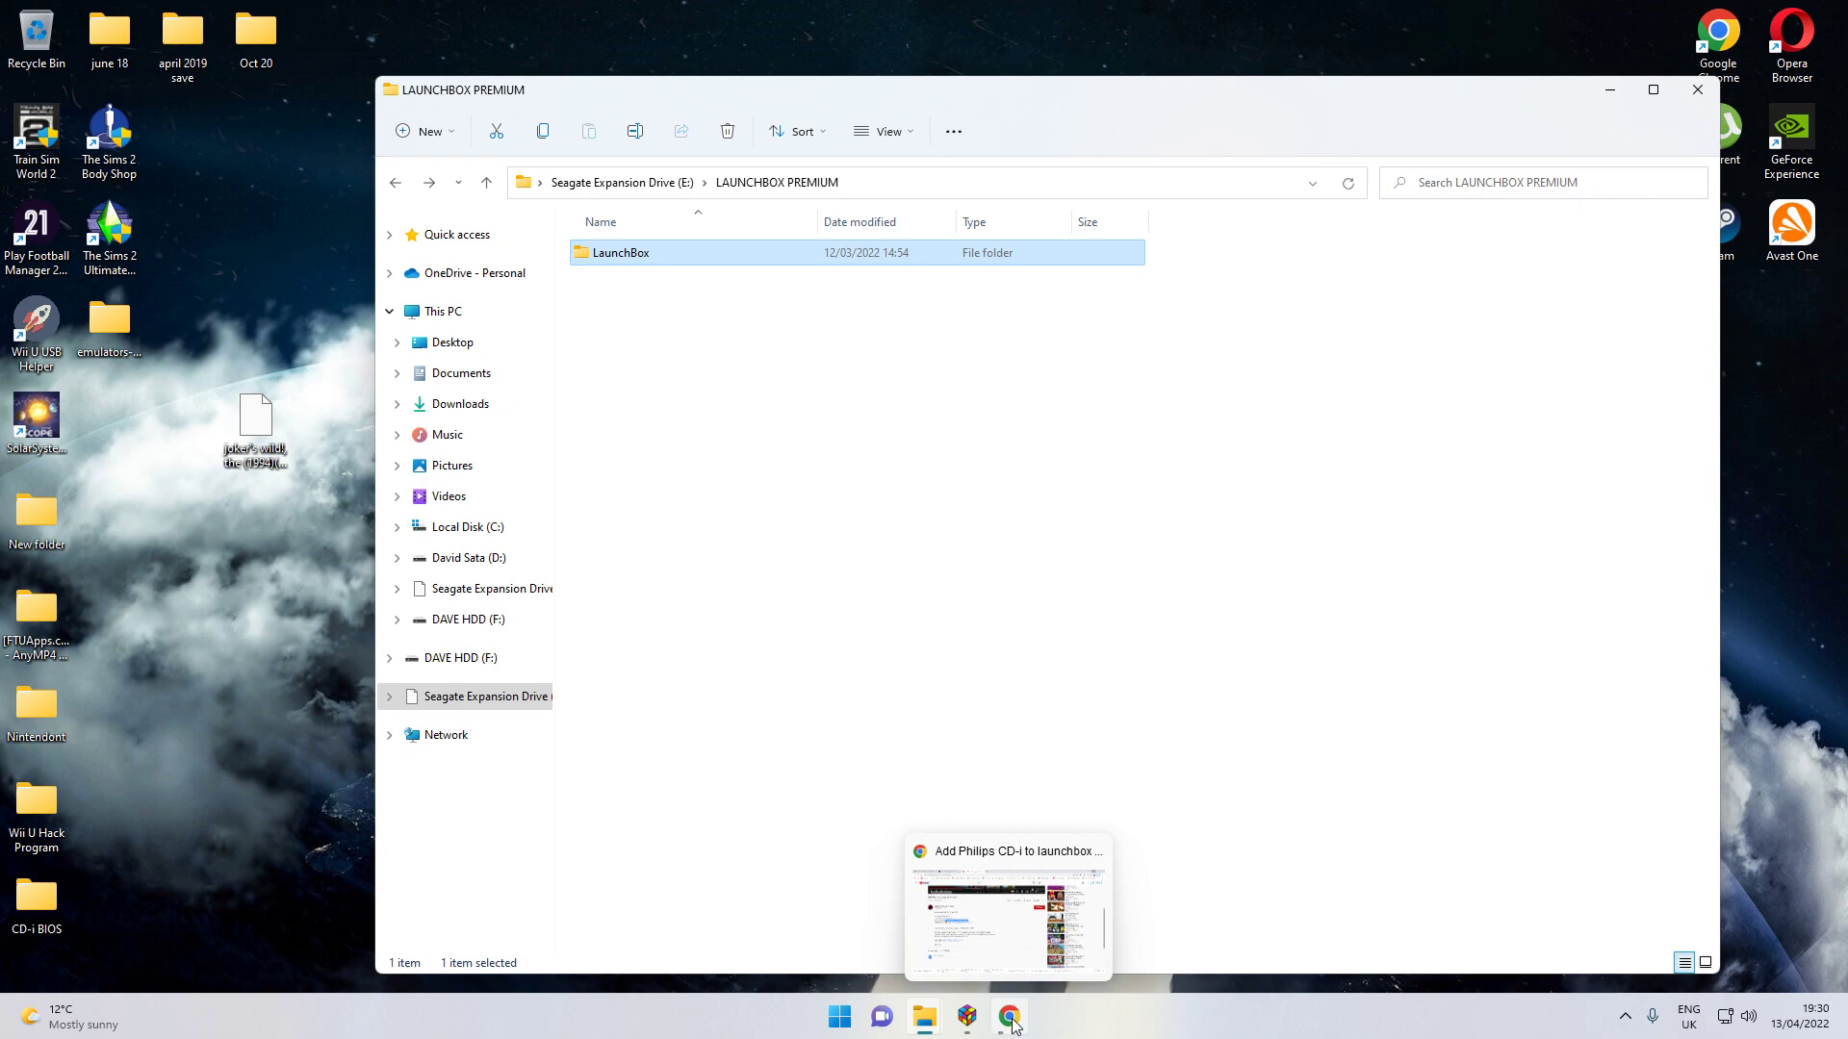
left_click(1036, 957)
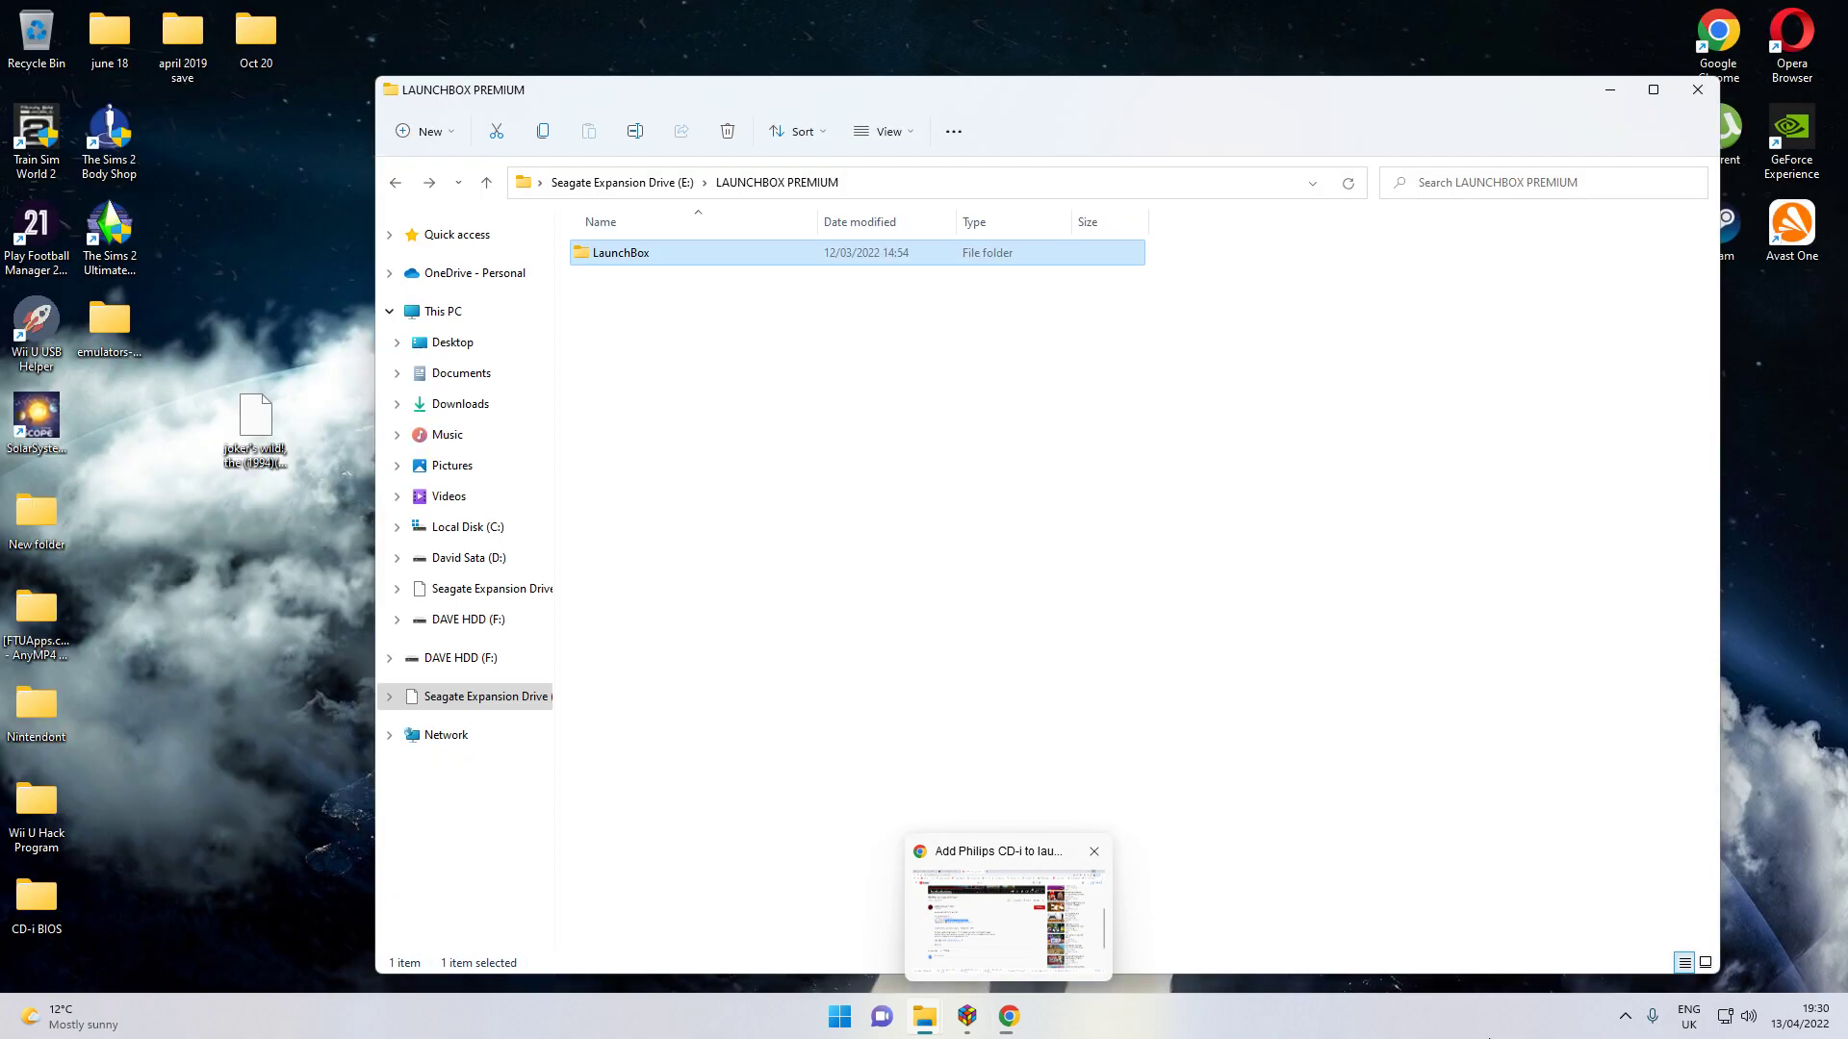
left_click(1036, 953)
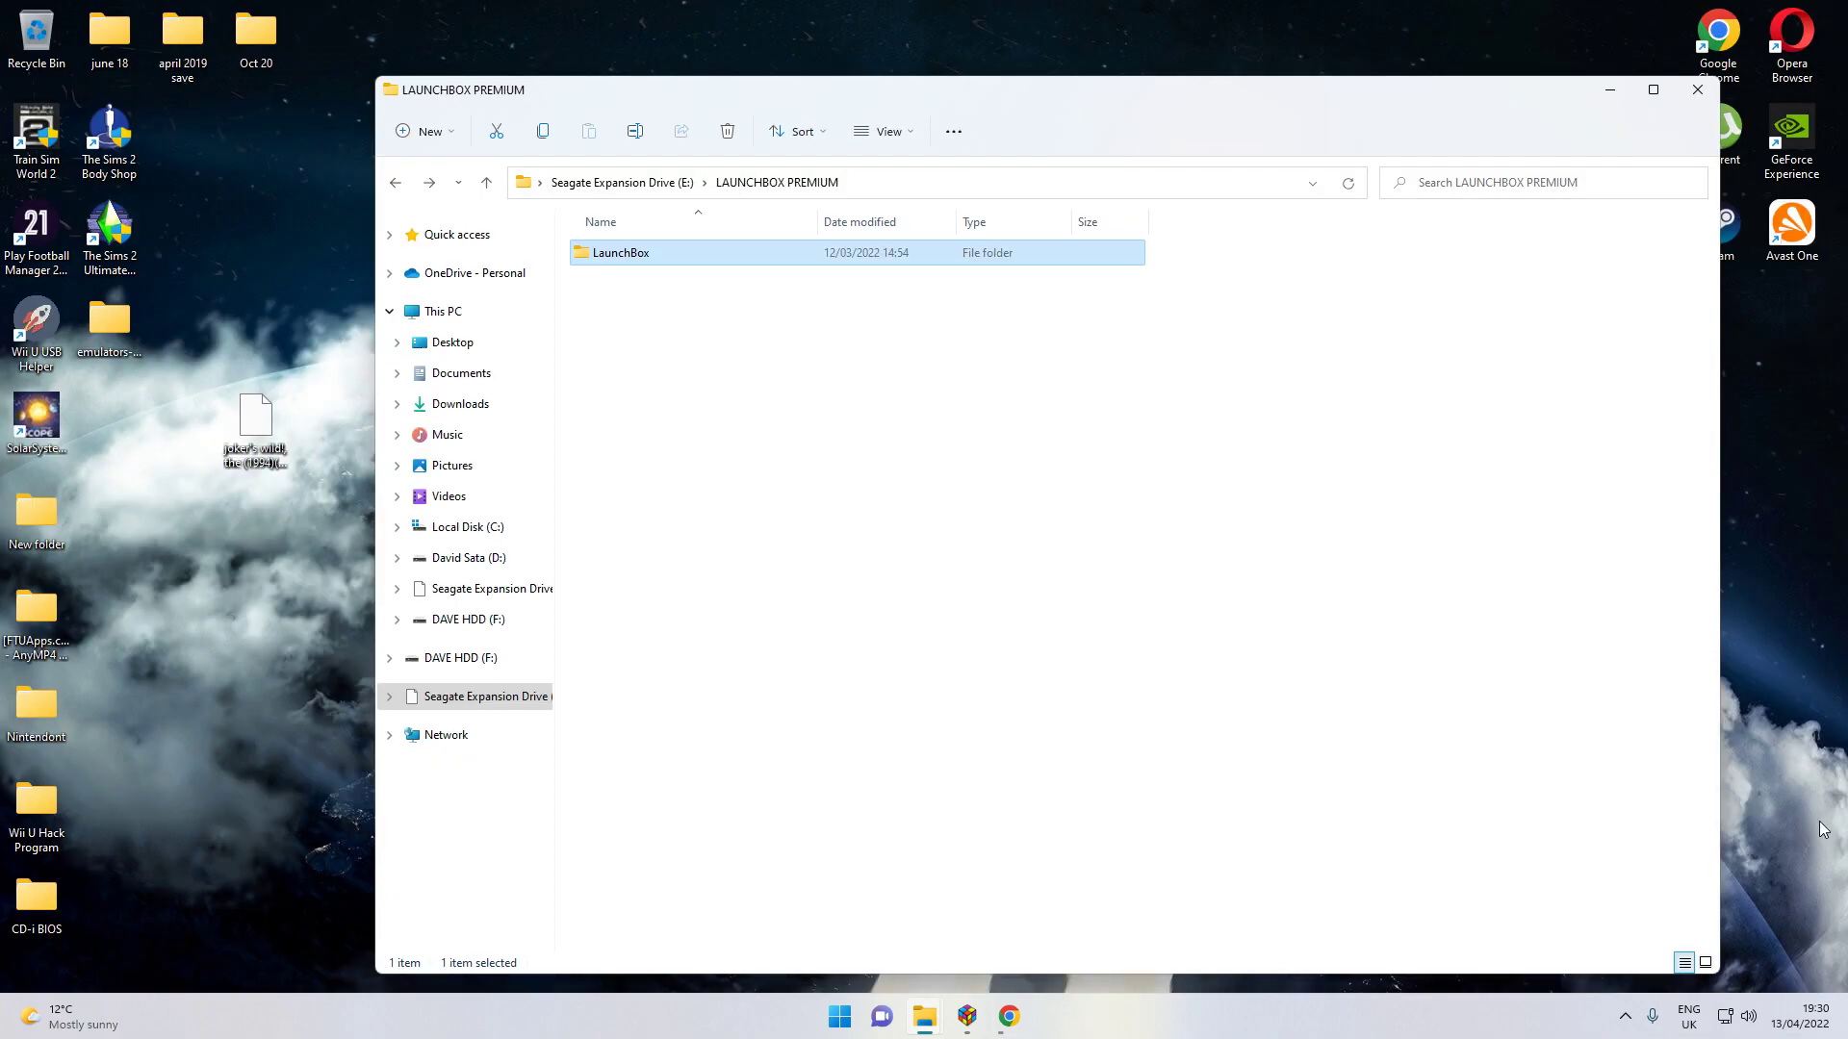
left_click(1803, 1029)
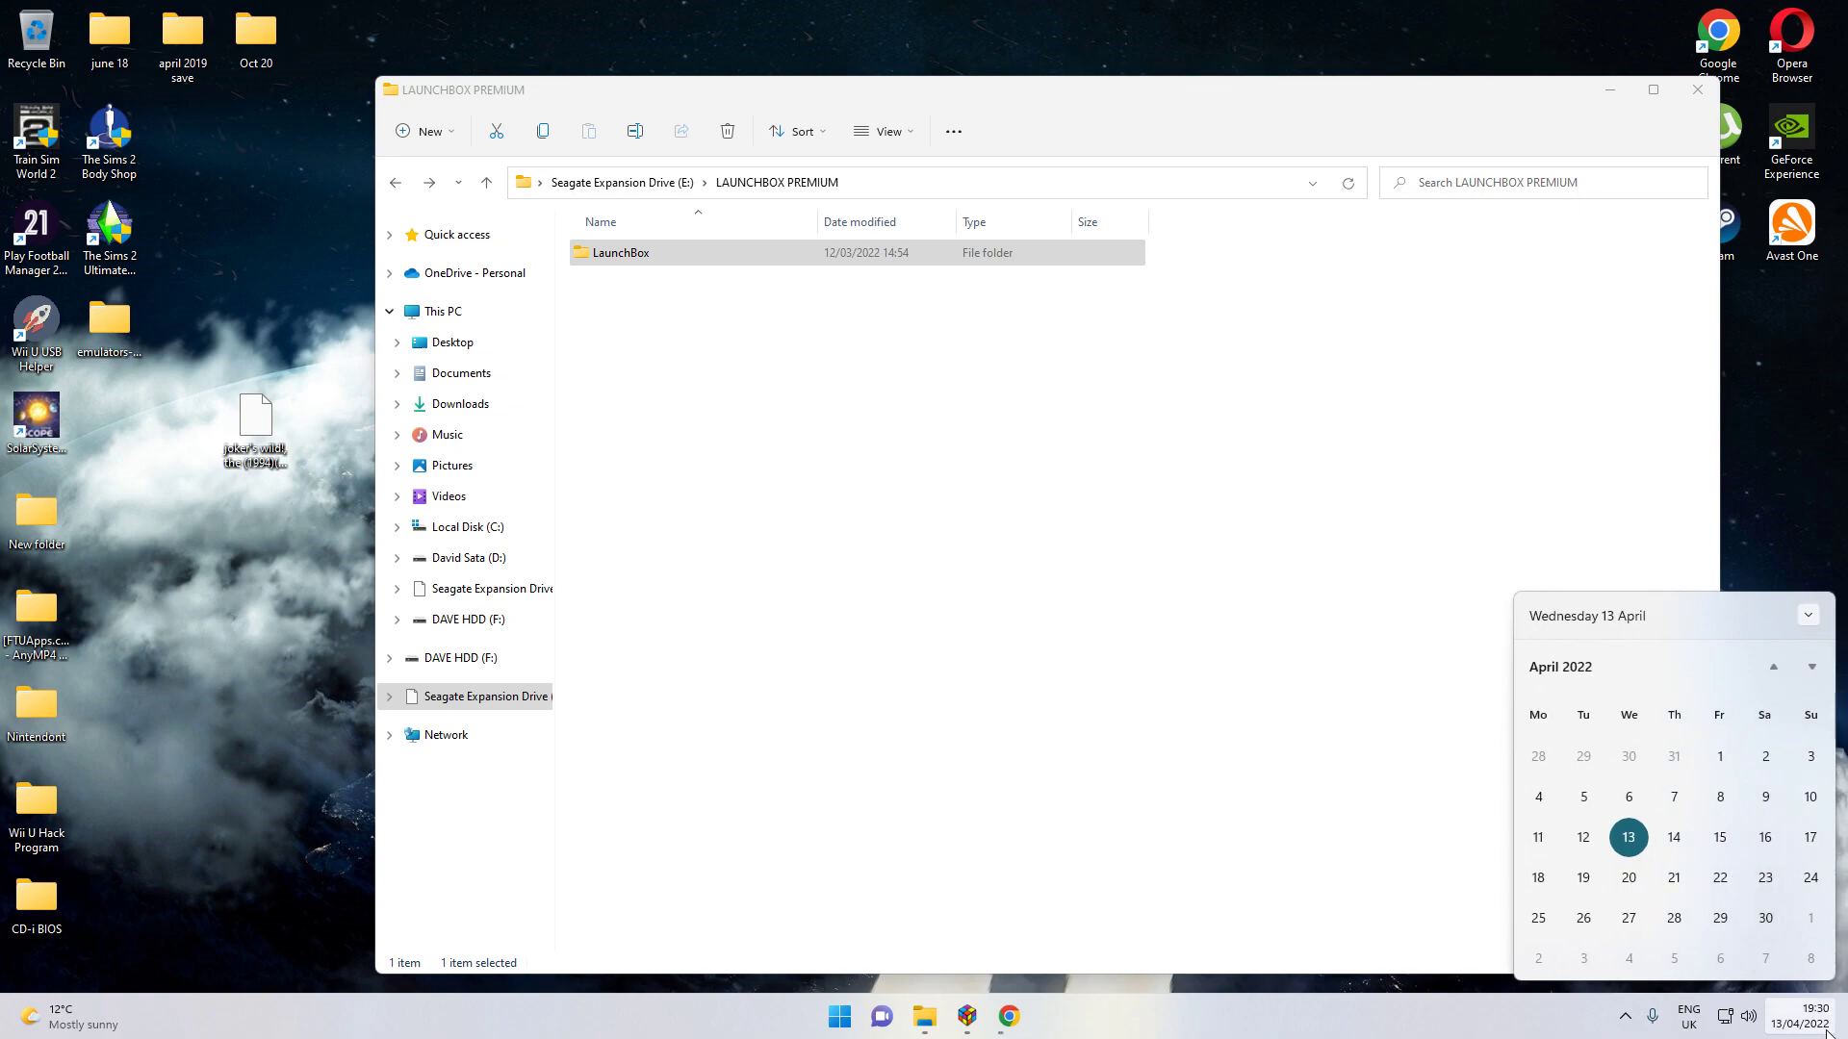
left_click(1796, 1023)
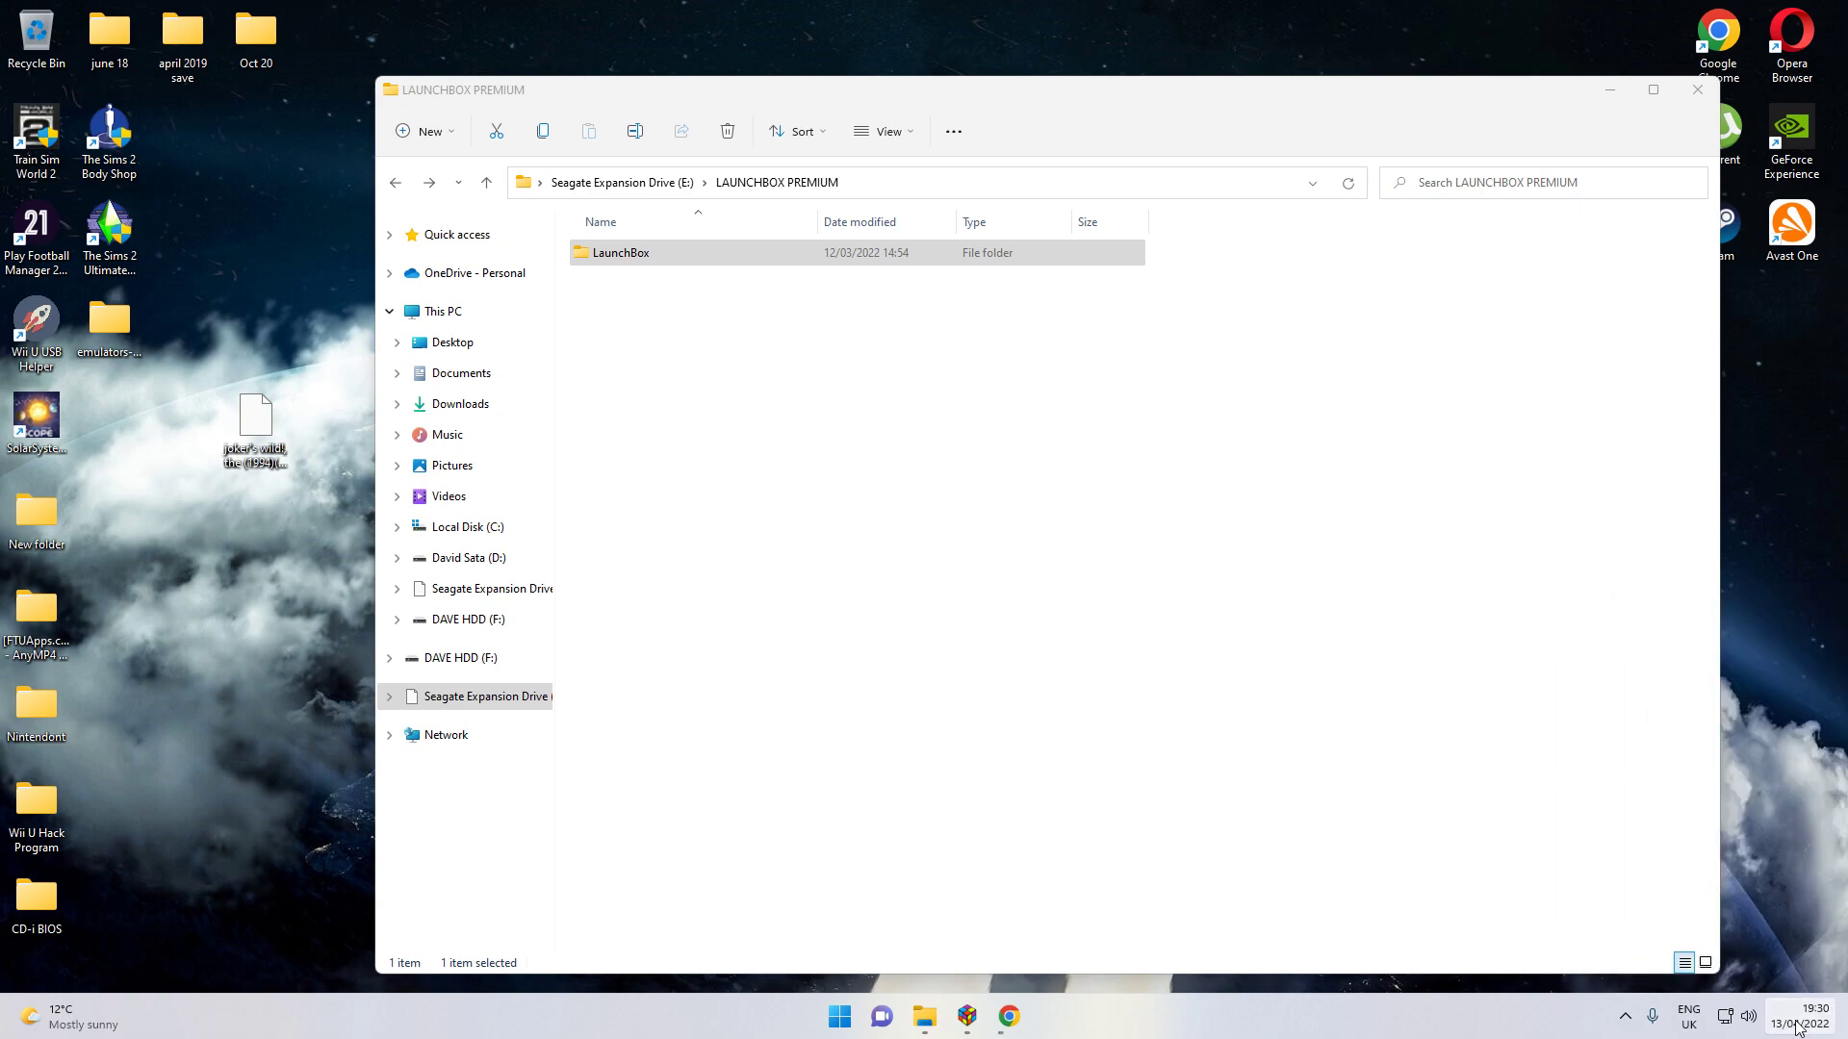